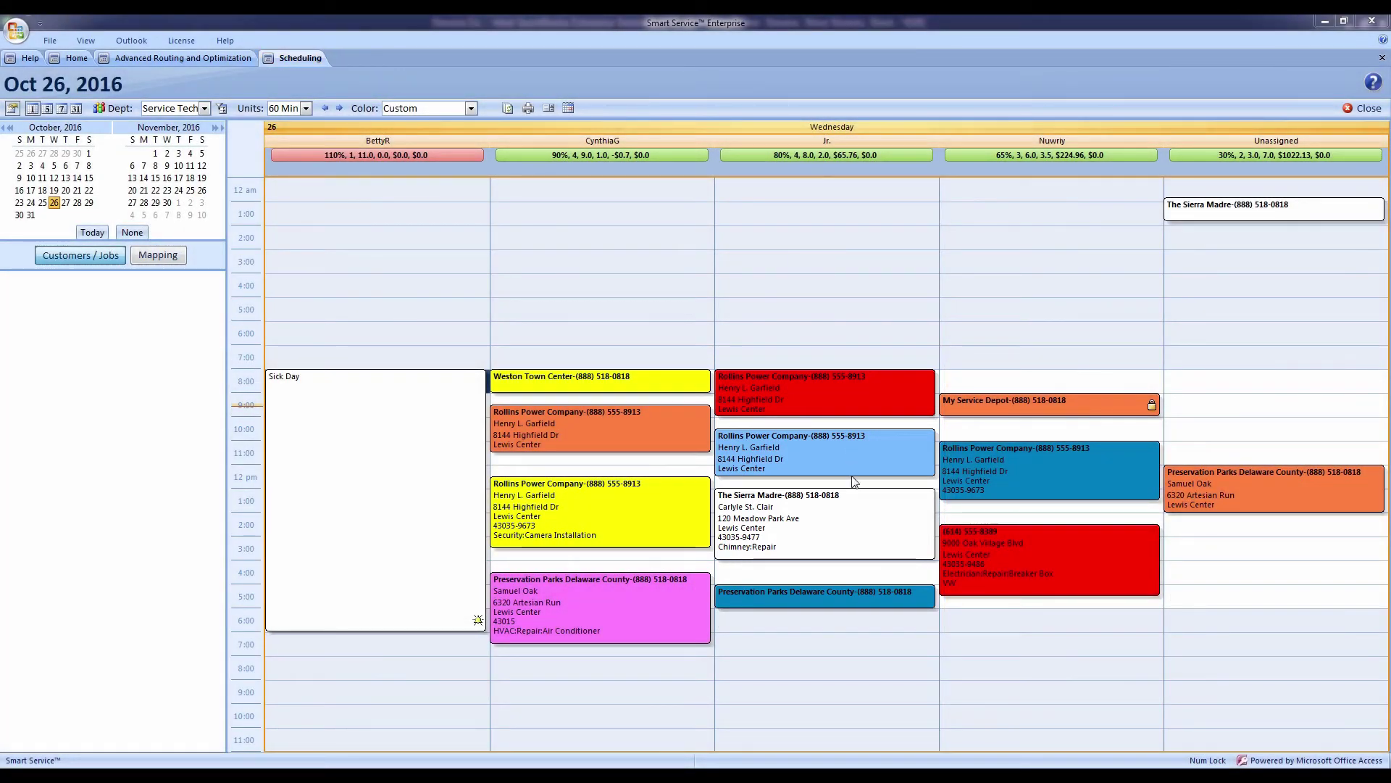
Filter routing to one technician's jobs from 10/26/2016 and run Auto Route on them
mouse_move(855, 509)
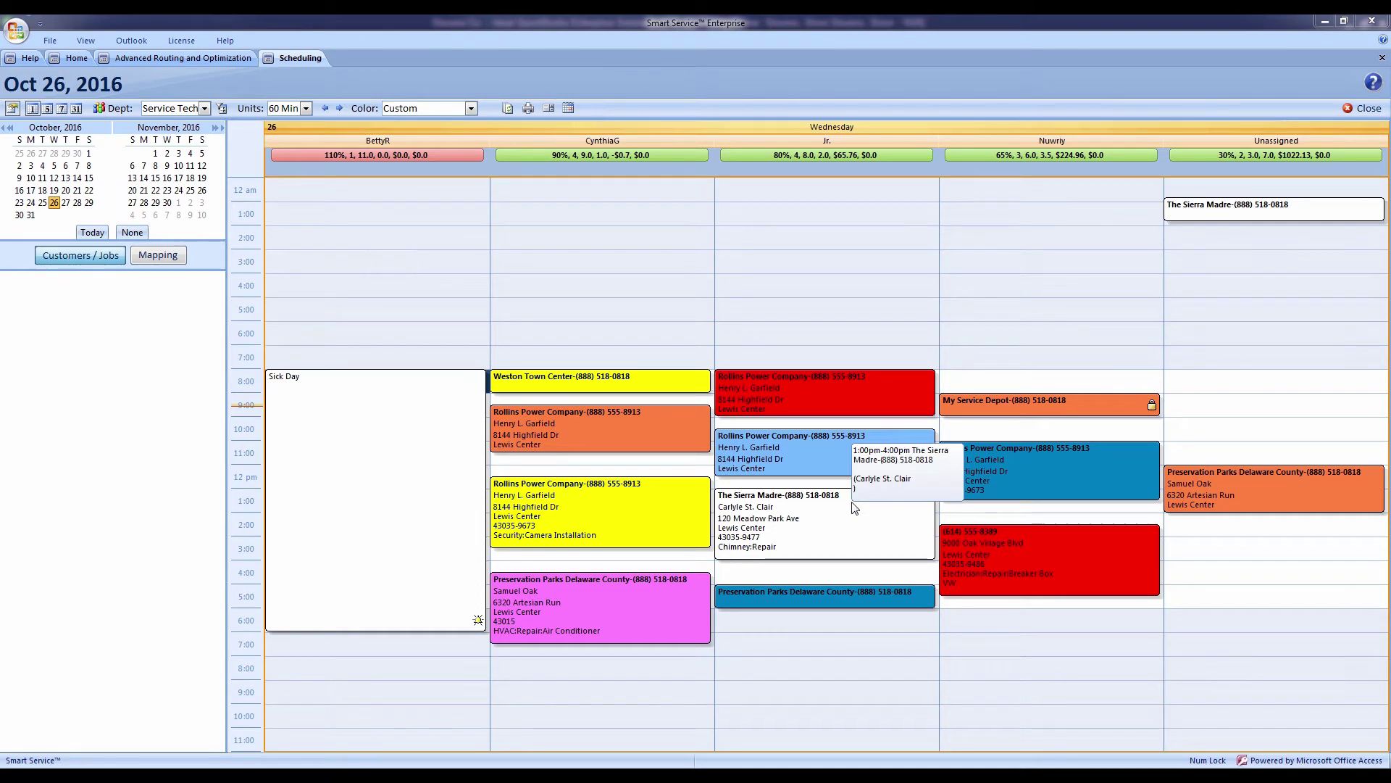
click(210, 58)
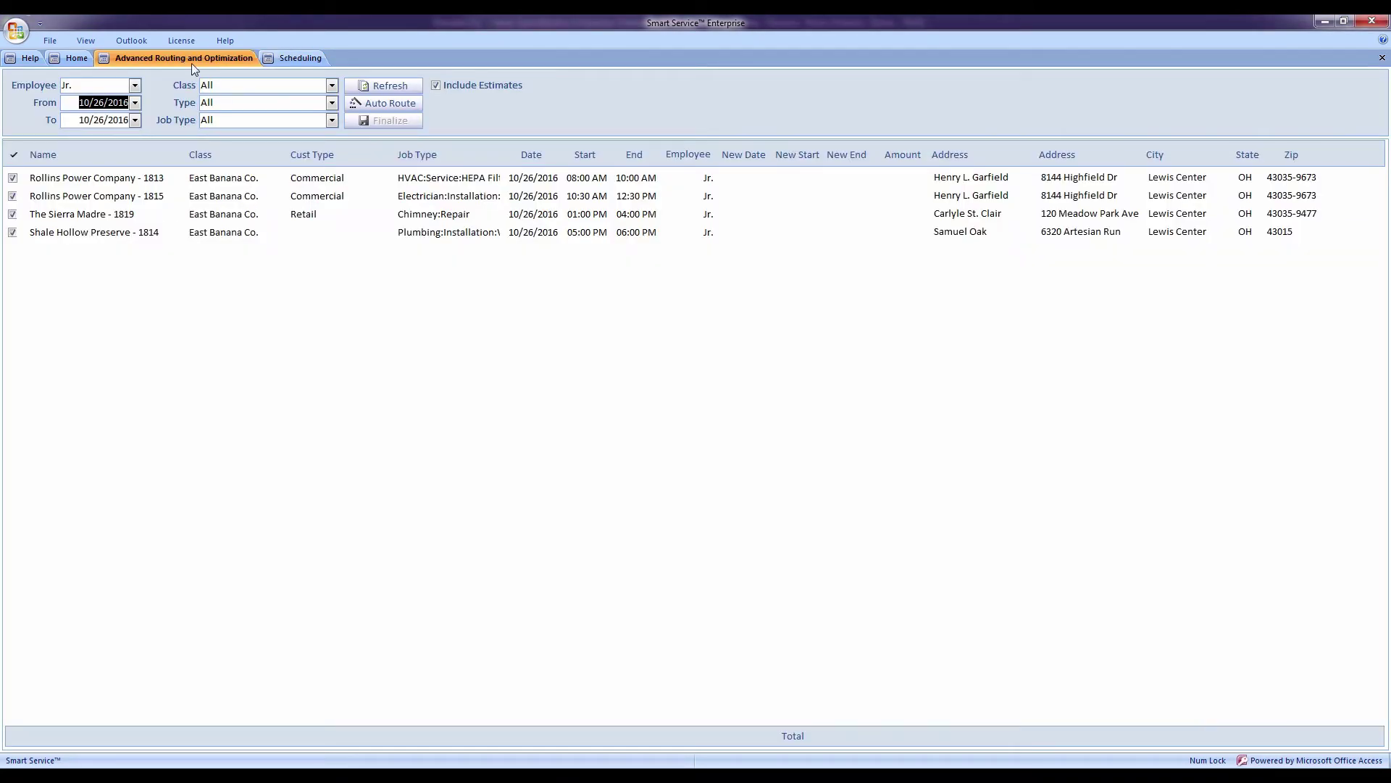
click(134, 84)
click(137, 87)
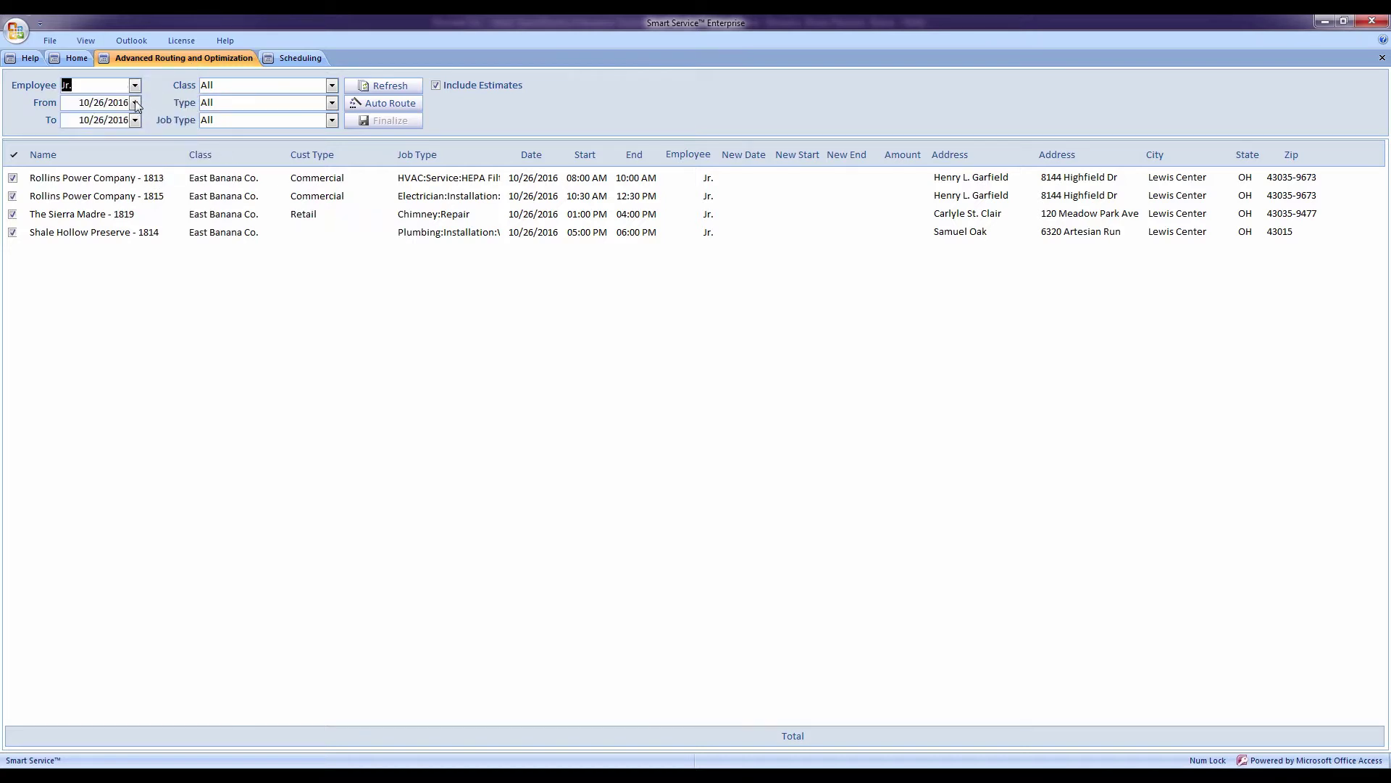
click(135, 102)
click(135, 103)
click(384, 103)
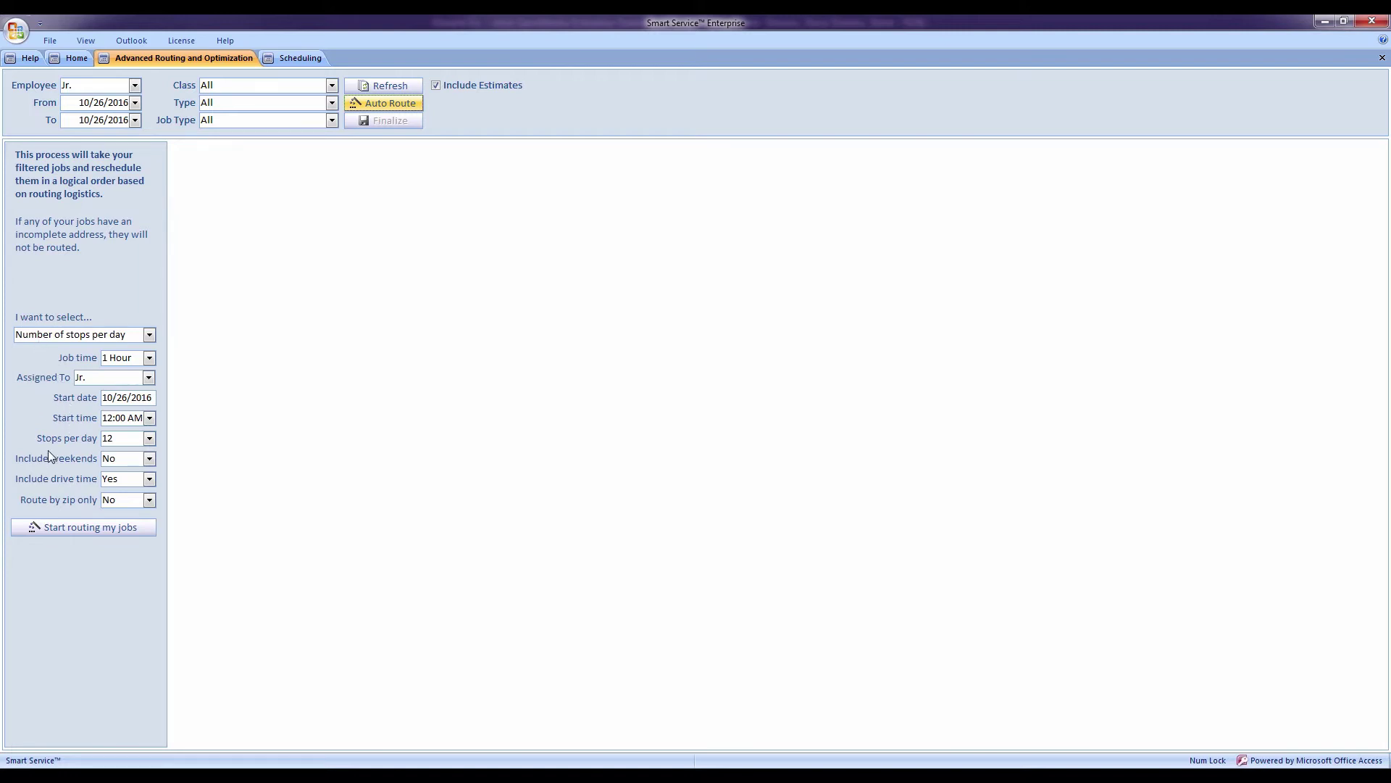
click(77, 534)
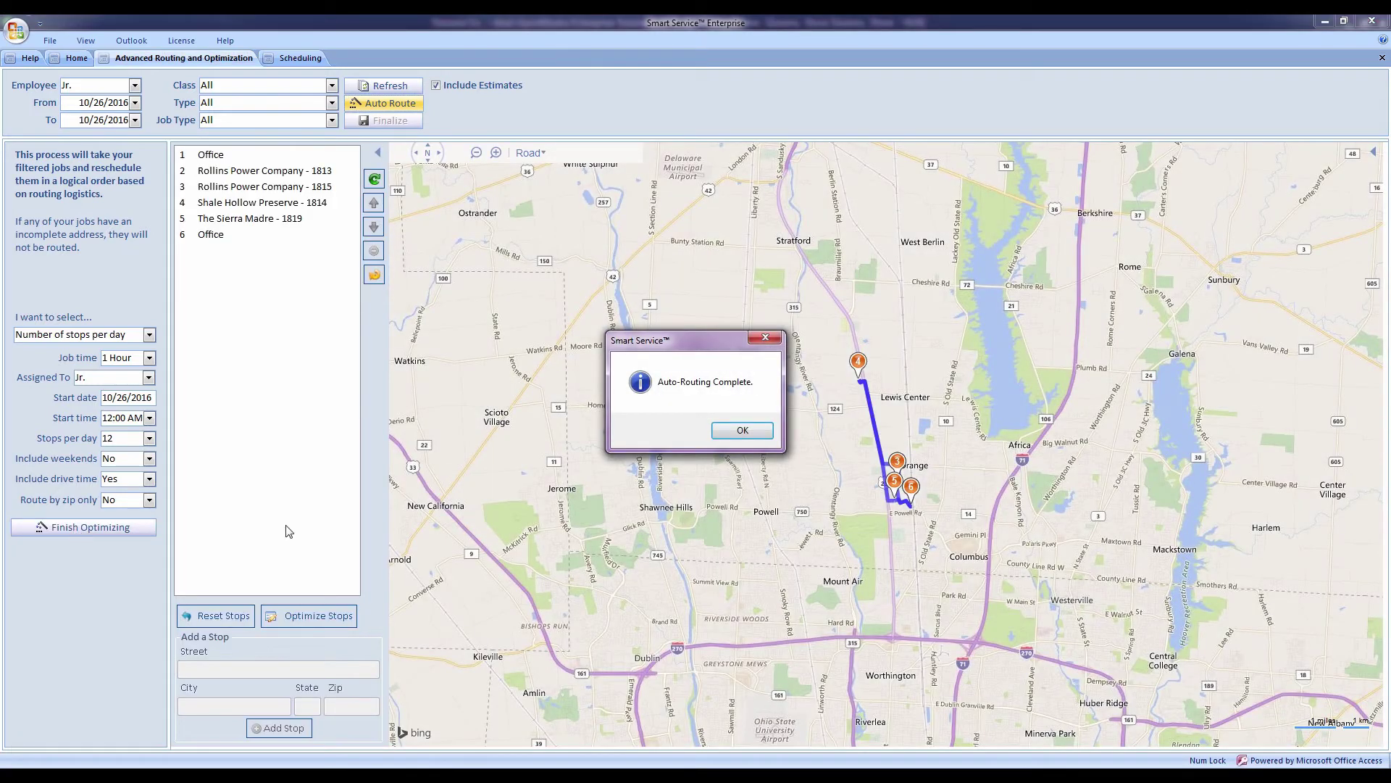
Apply and finalize the optimized start and end times for the four routed jobs
click(742, 430)
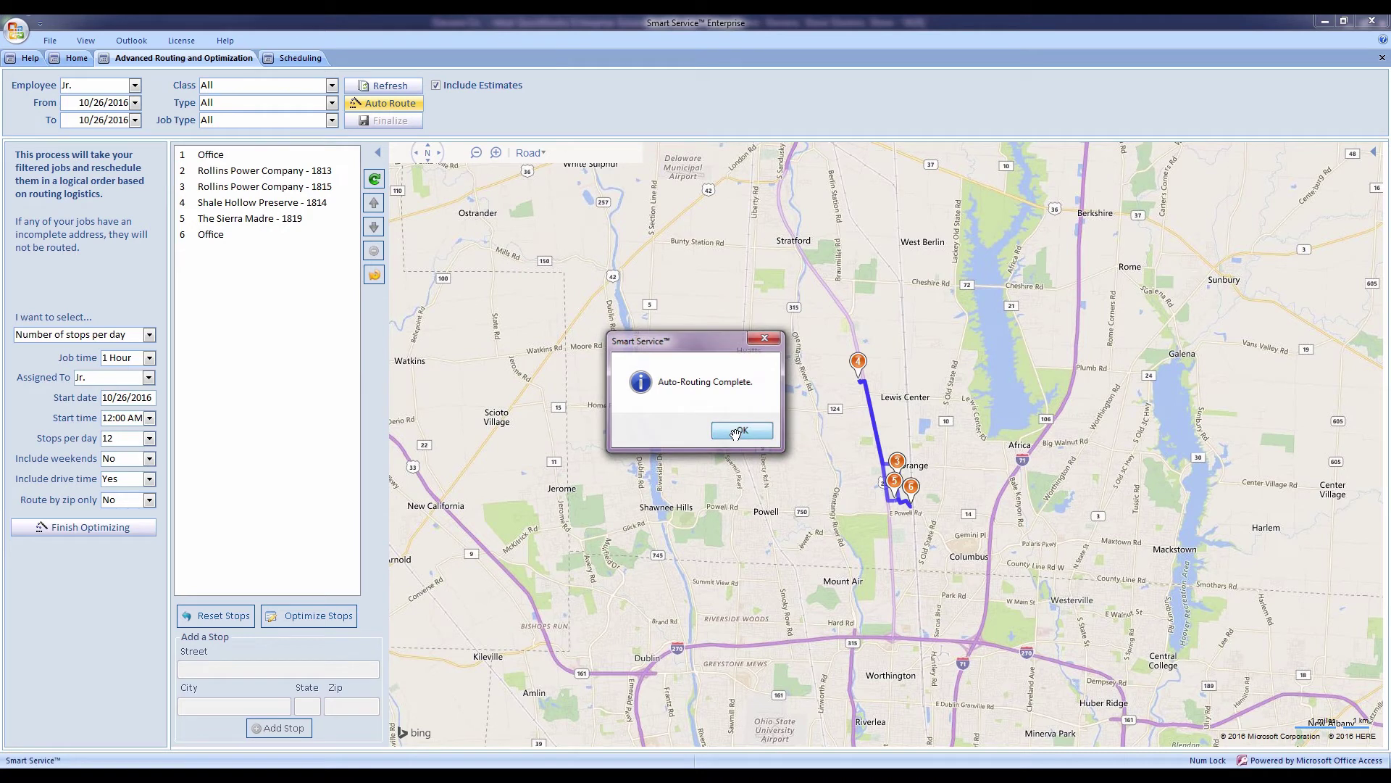
double_click(887, 482)
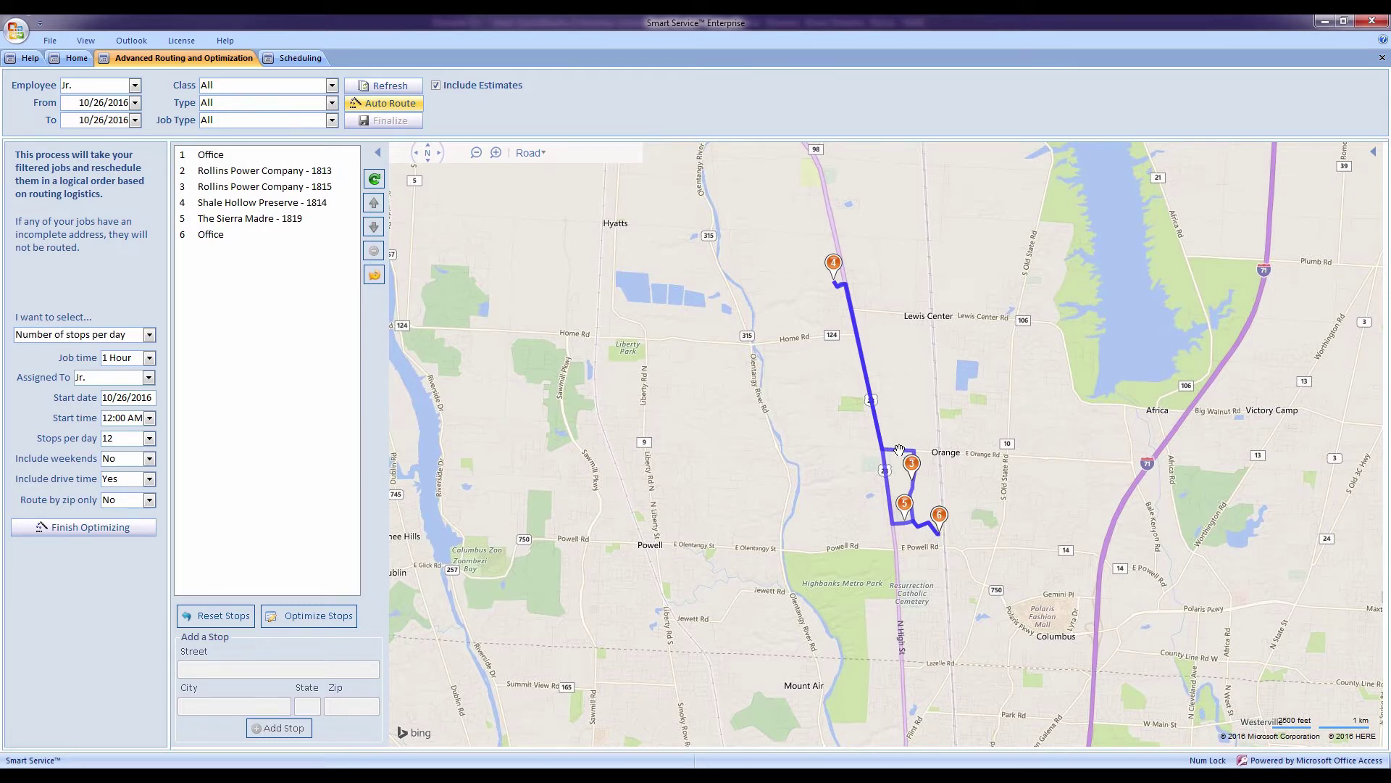
click(124, 527)
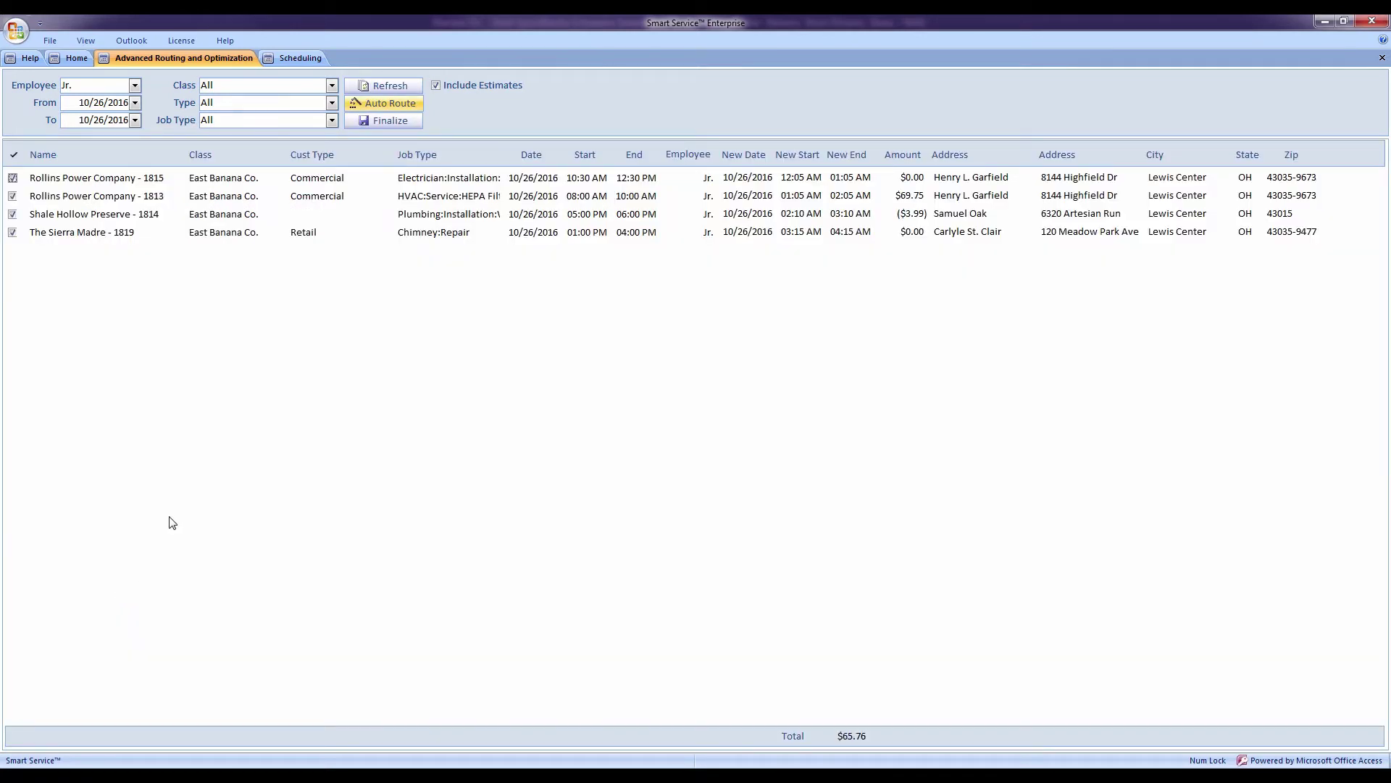
click(408, 128)
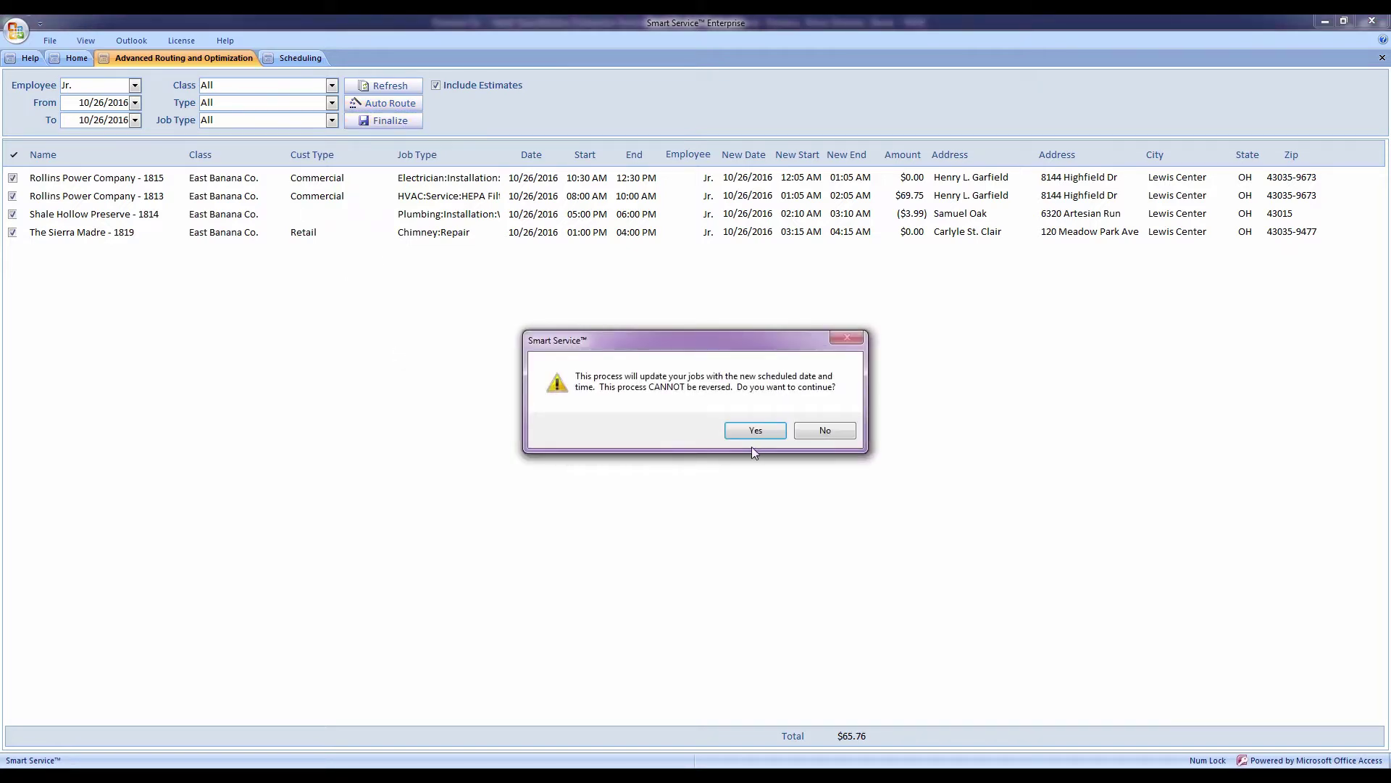
click(760, 433)
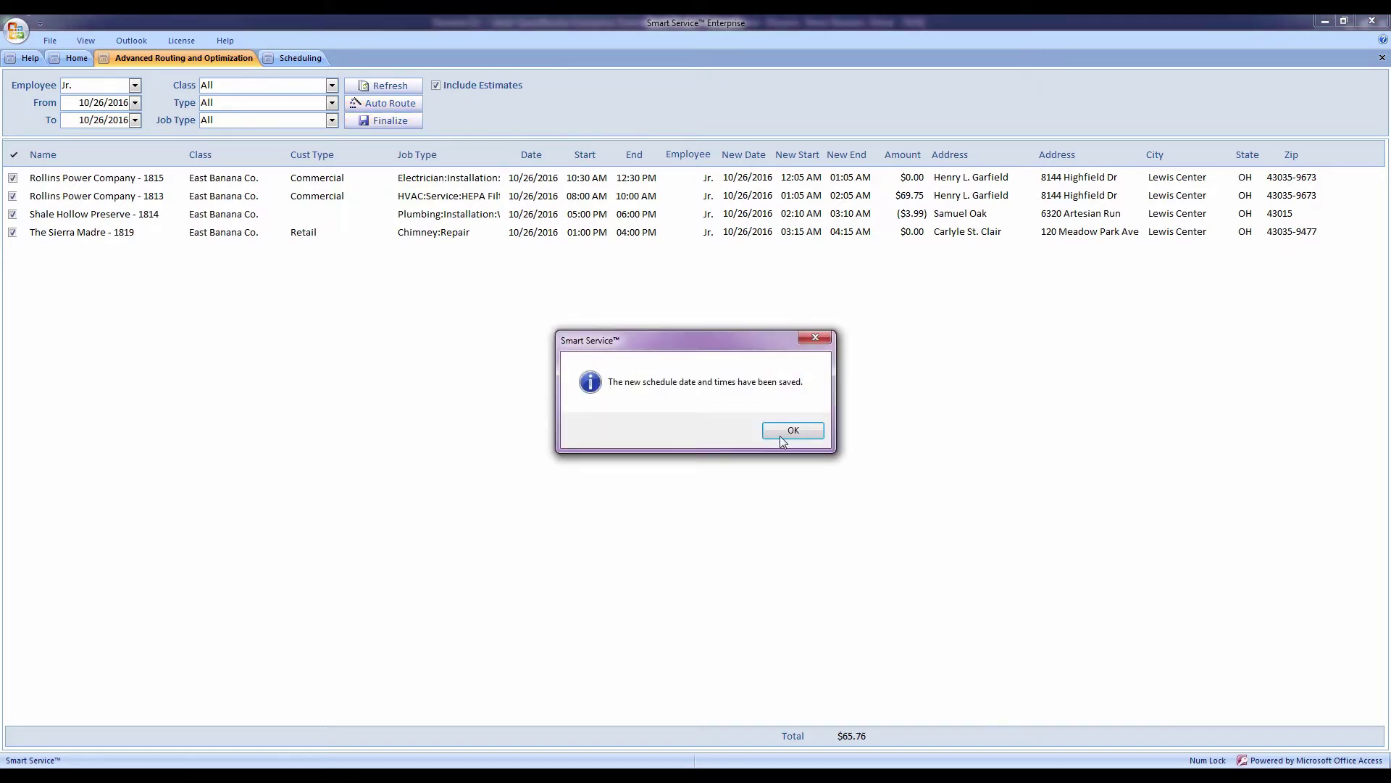
click(785, 433)
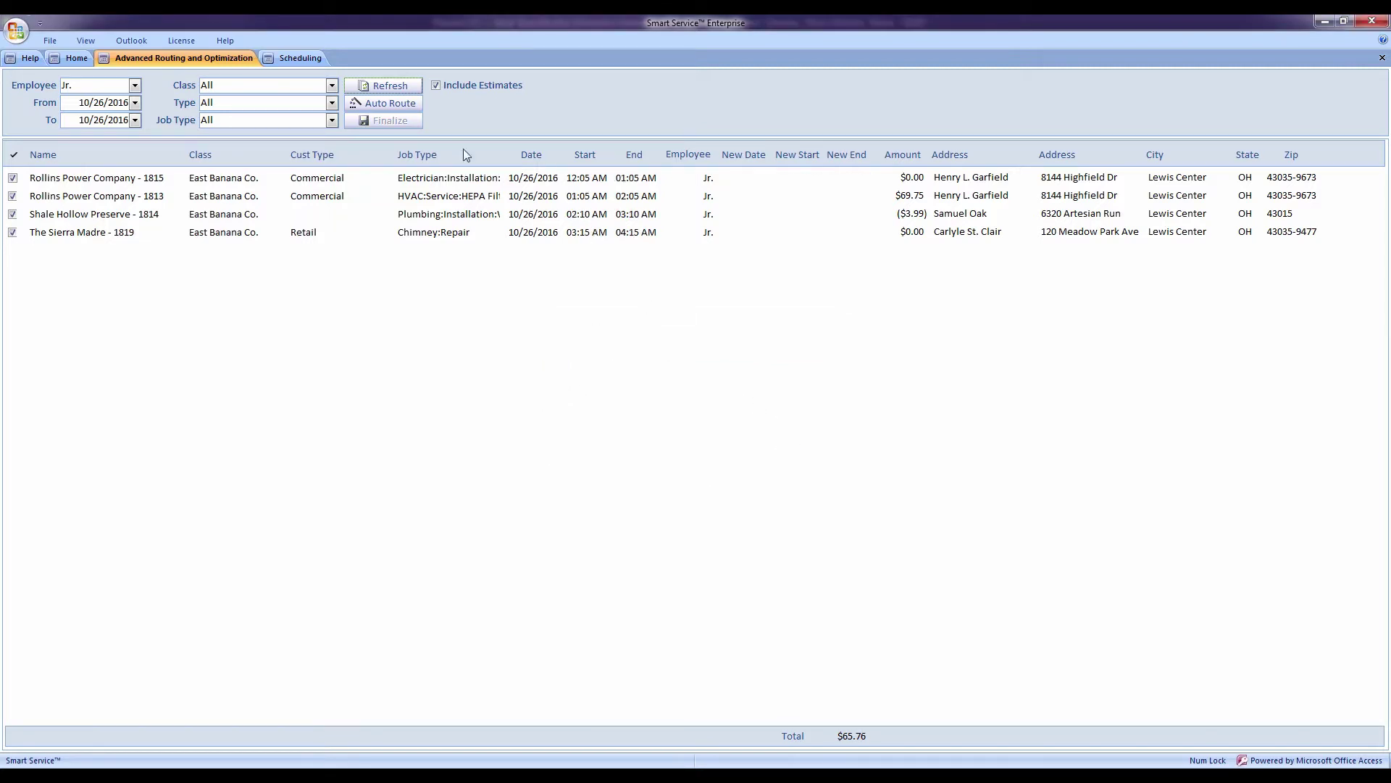
click(299, 56)
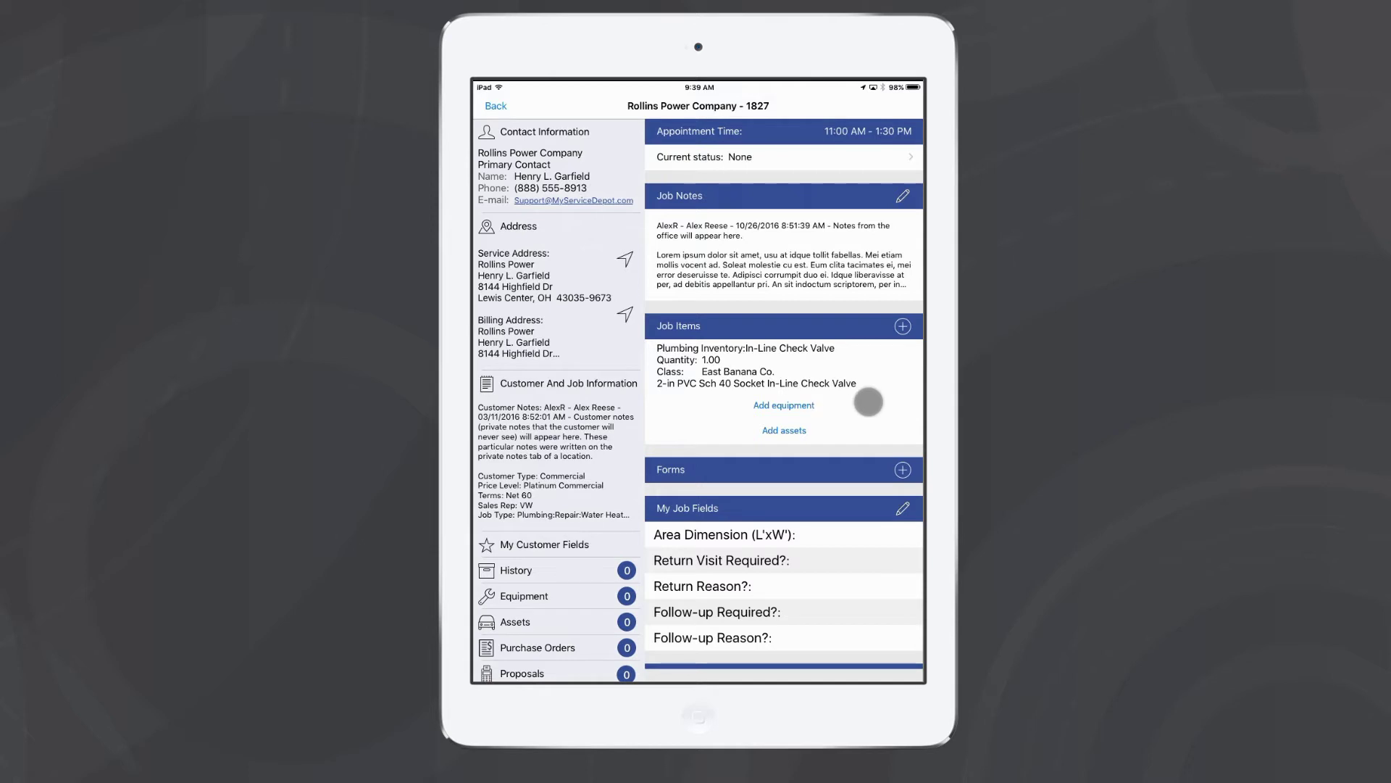
Set the Rollins Power job's status to Start traveling to job, producing the on-my-way email
click(747, 157)
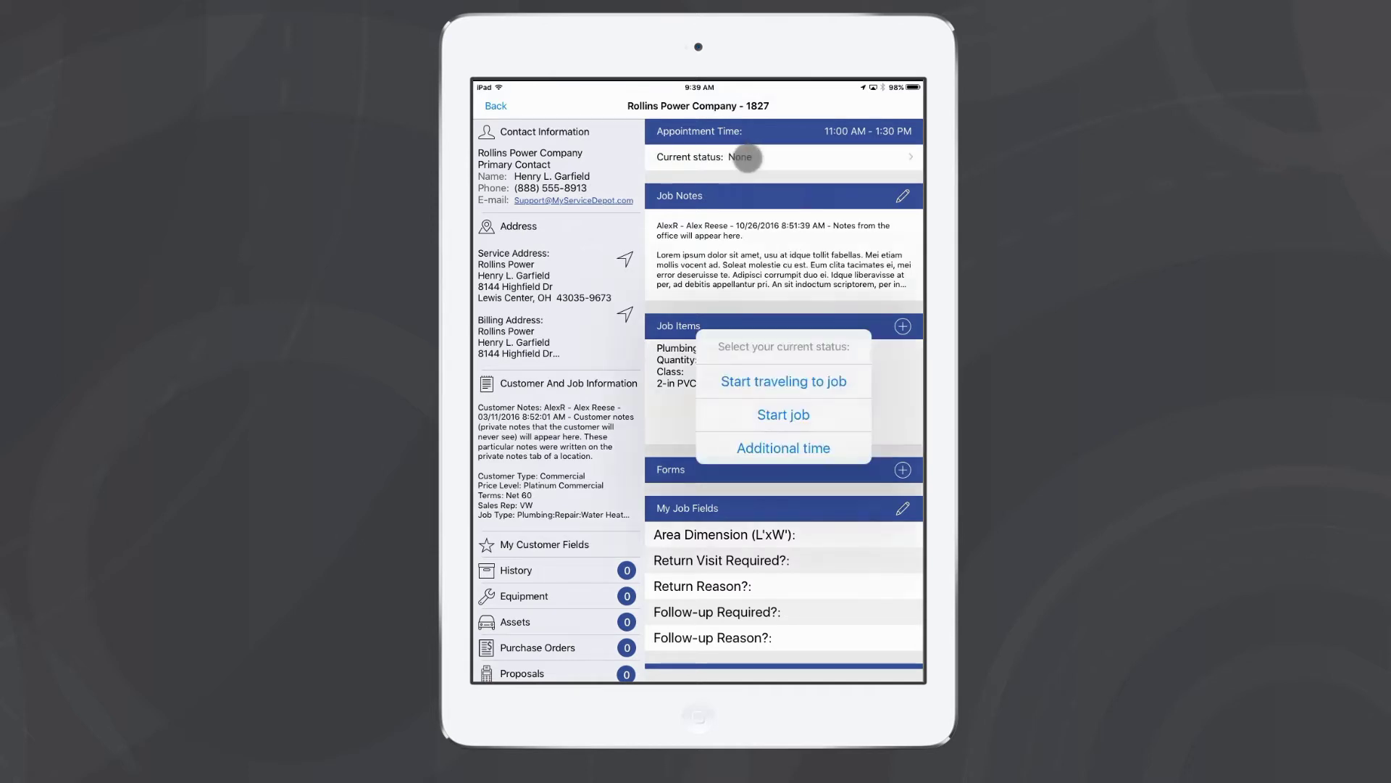
click(786, 380)
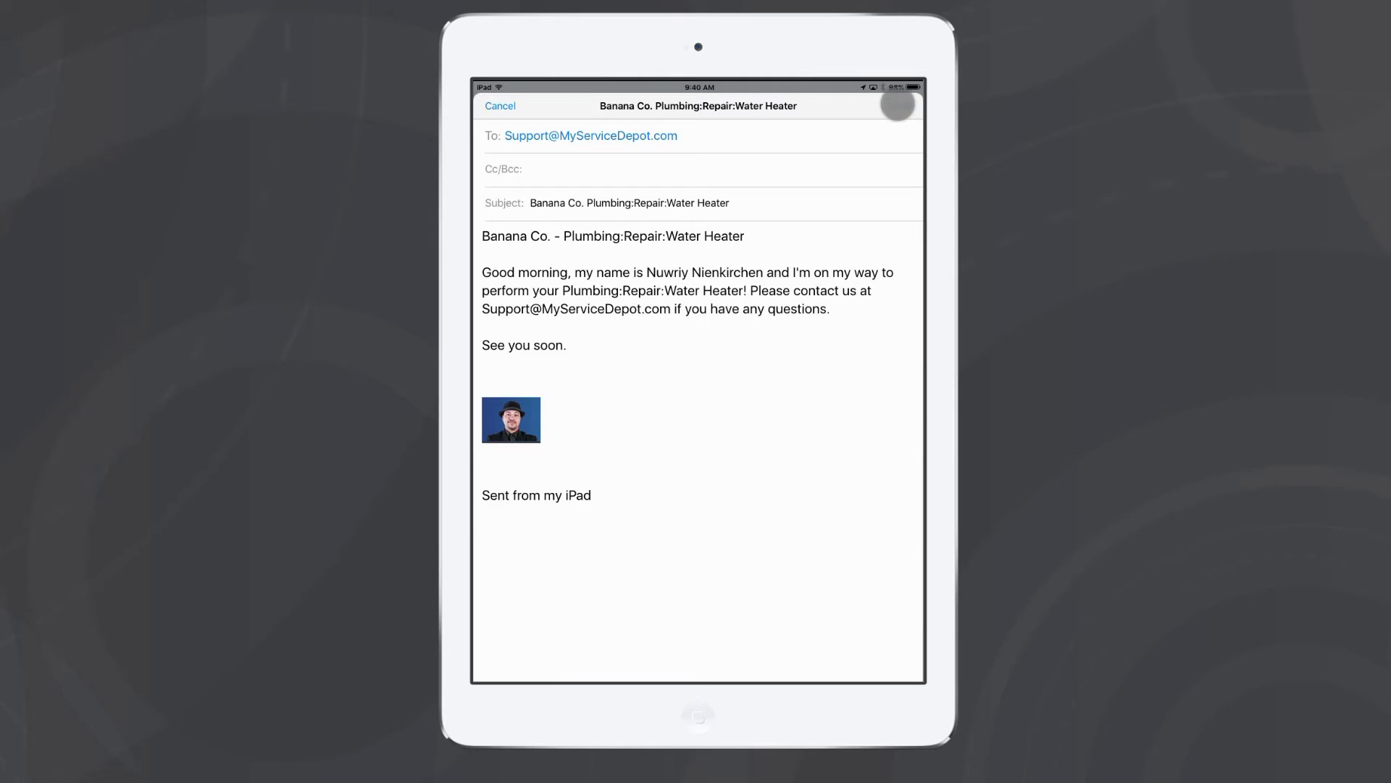
click(897, 105)
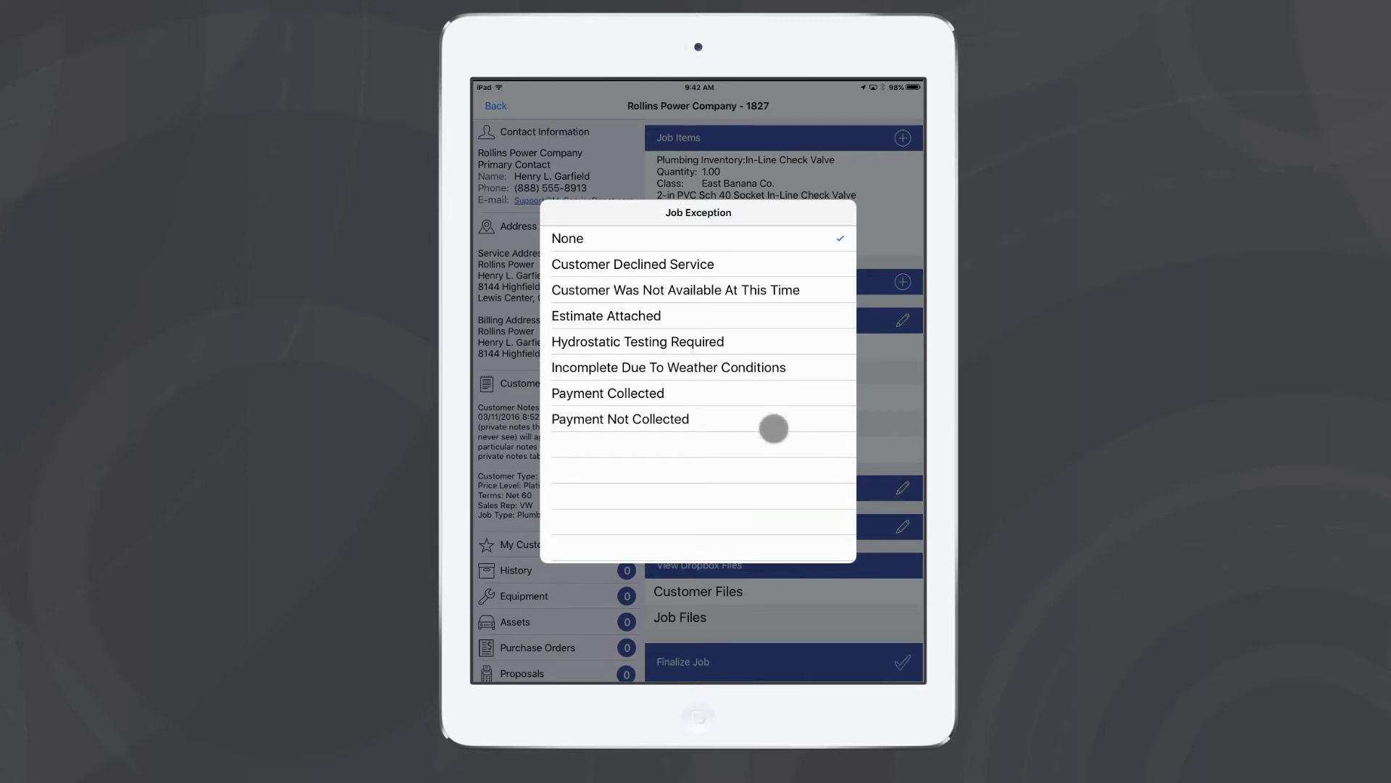
Set the Rollins Power job's exception to Payment Not Collected
click(751, 419)
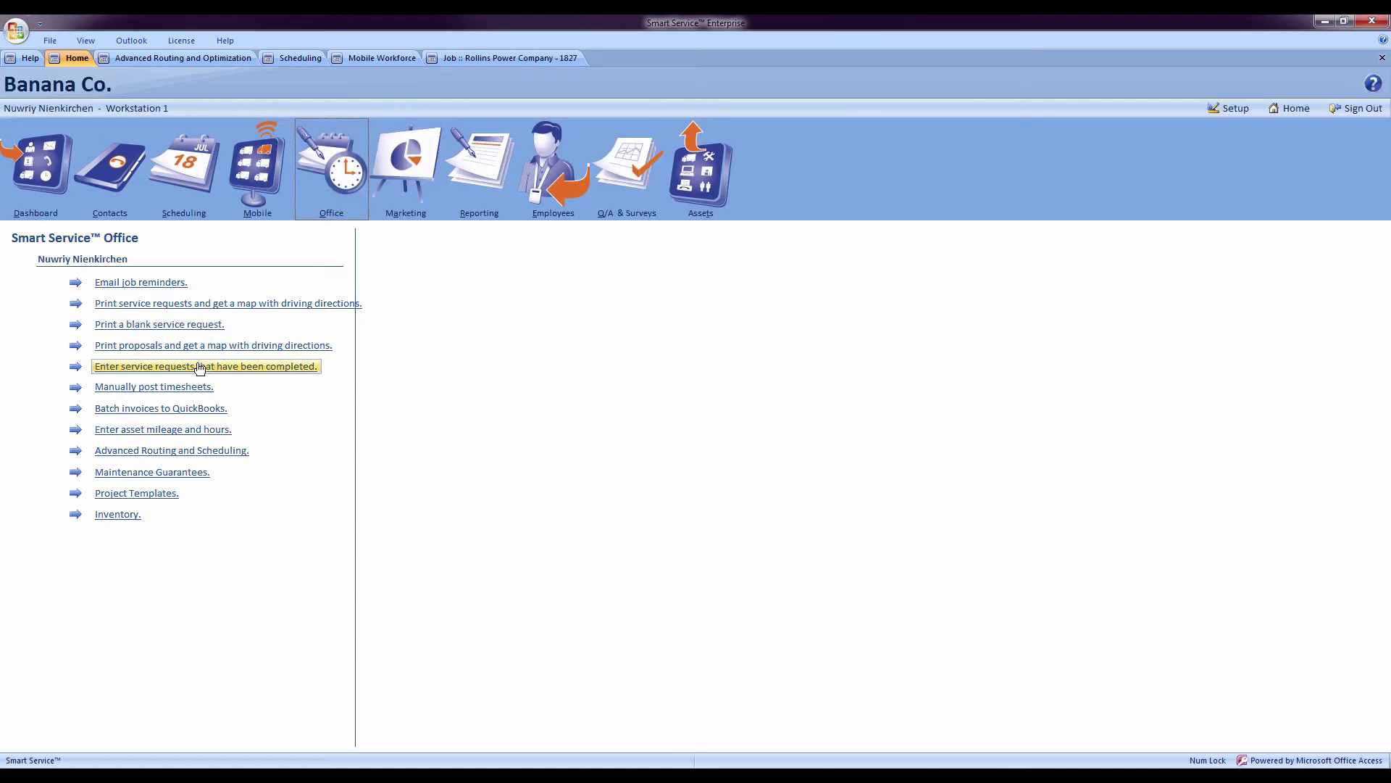
List one technician's completed service requests from 10/26/2016 and widen the Job Exception column
click(200, 368)
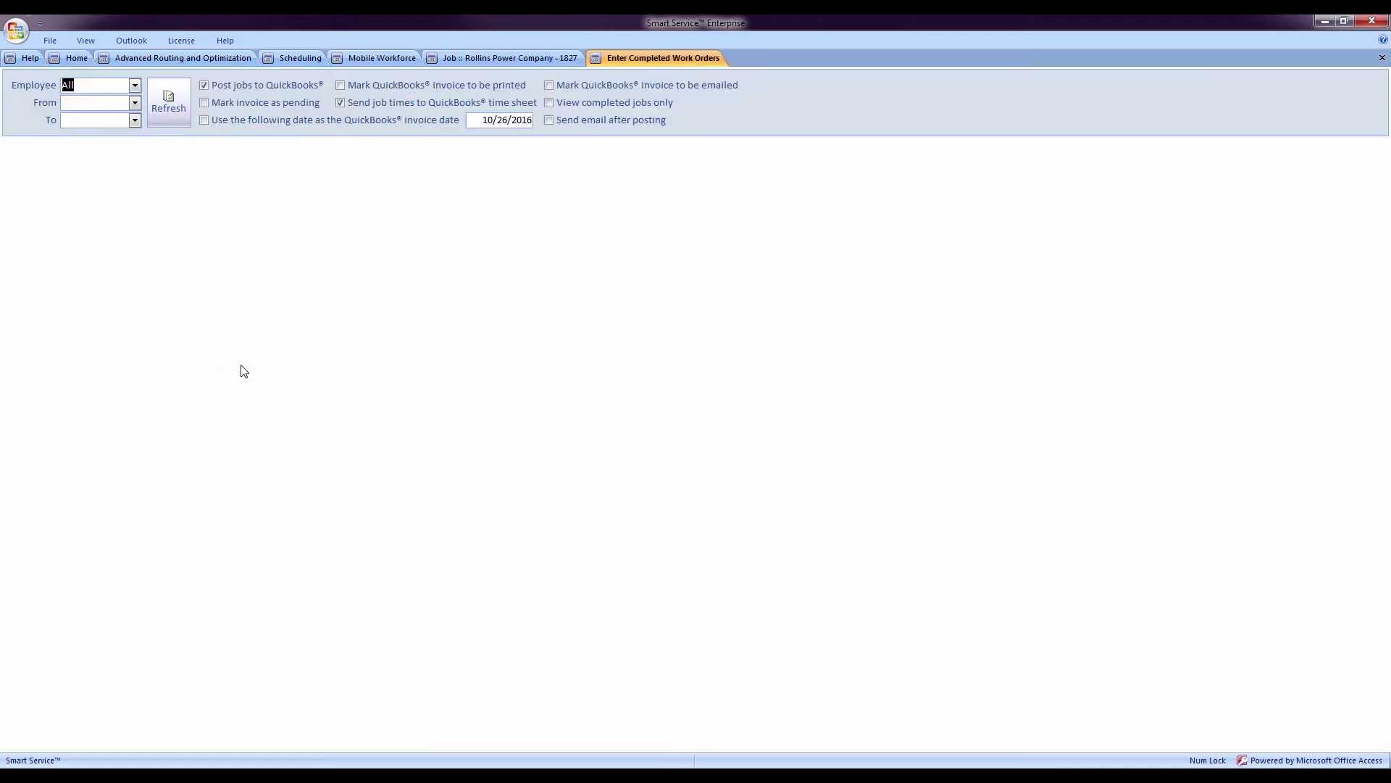
click(135, 86)
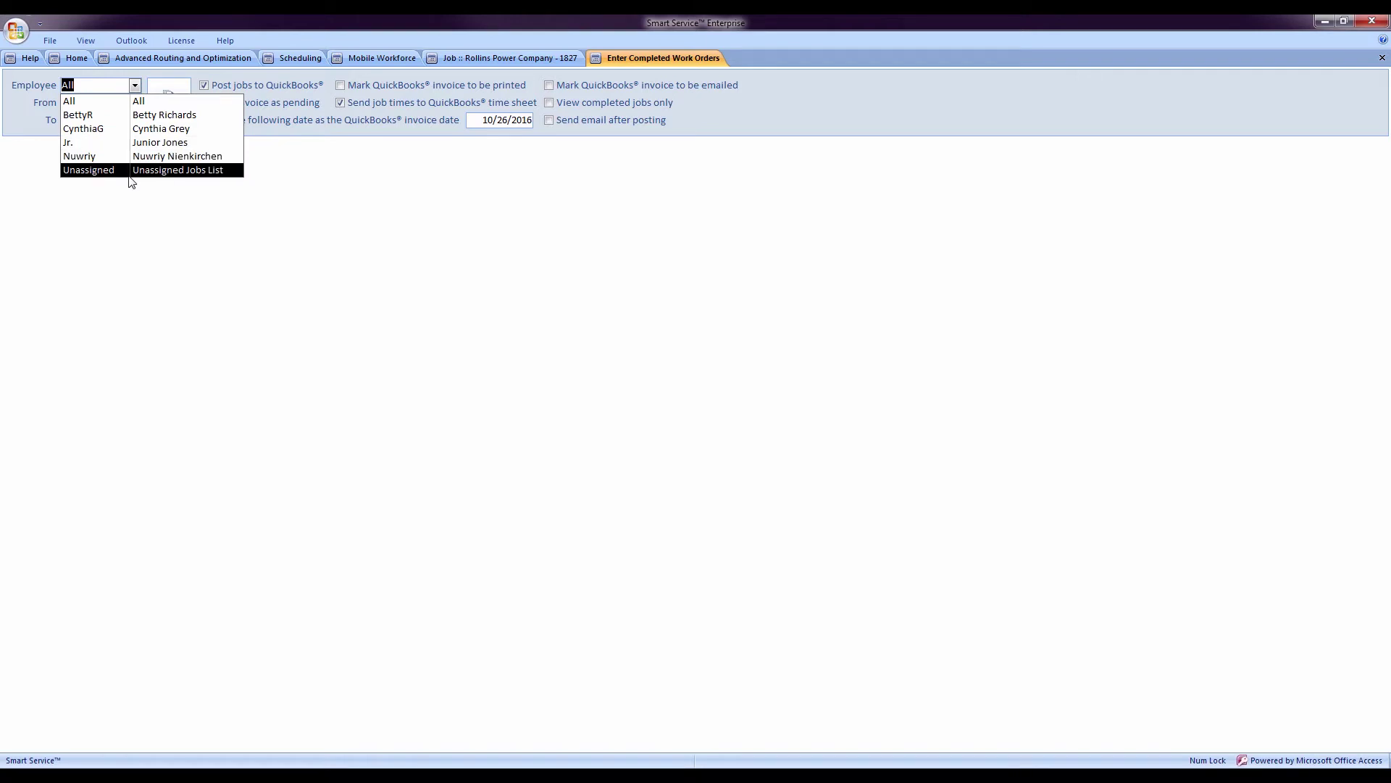
click(108, 156)
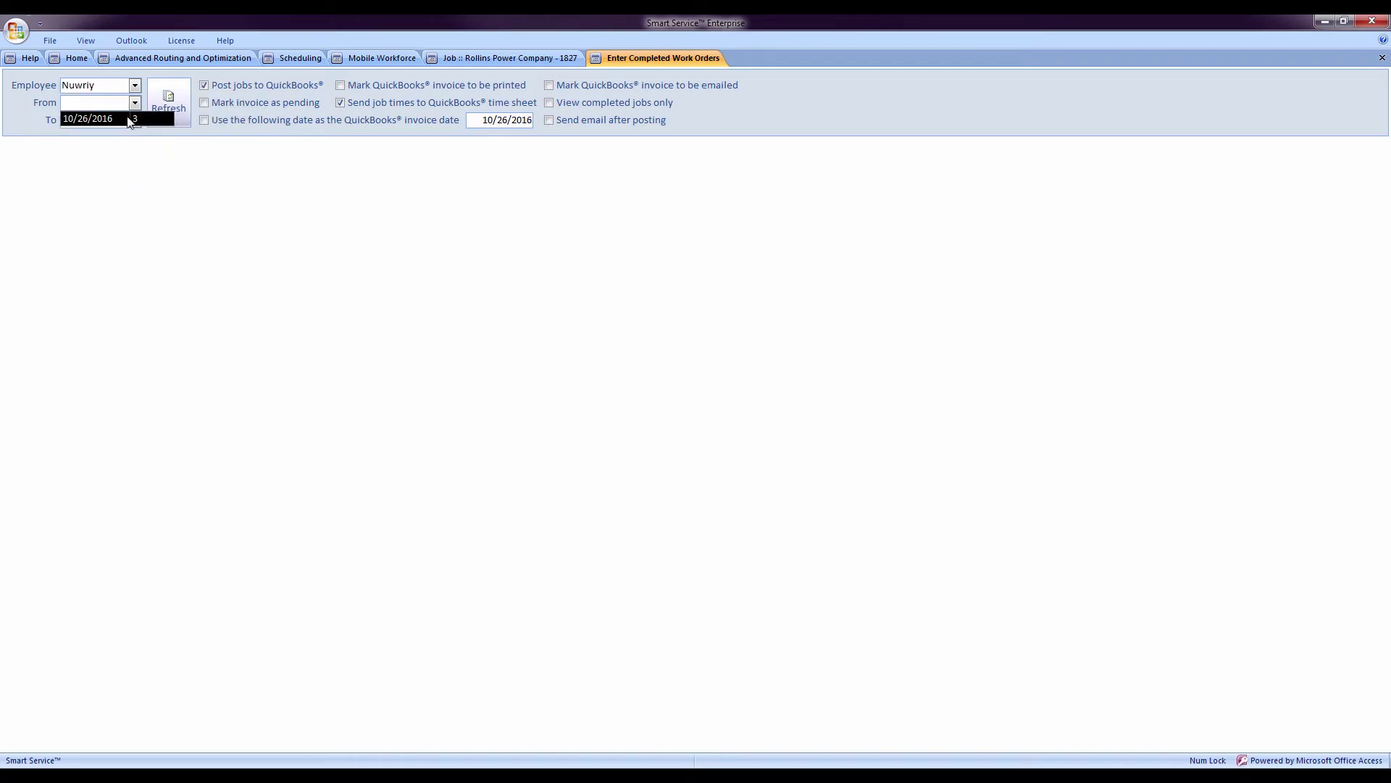
click(129, 119)
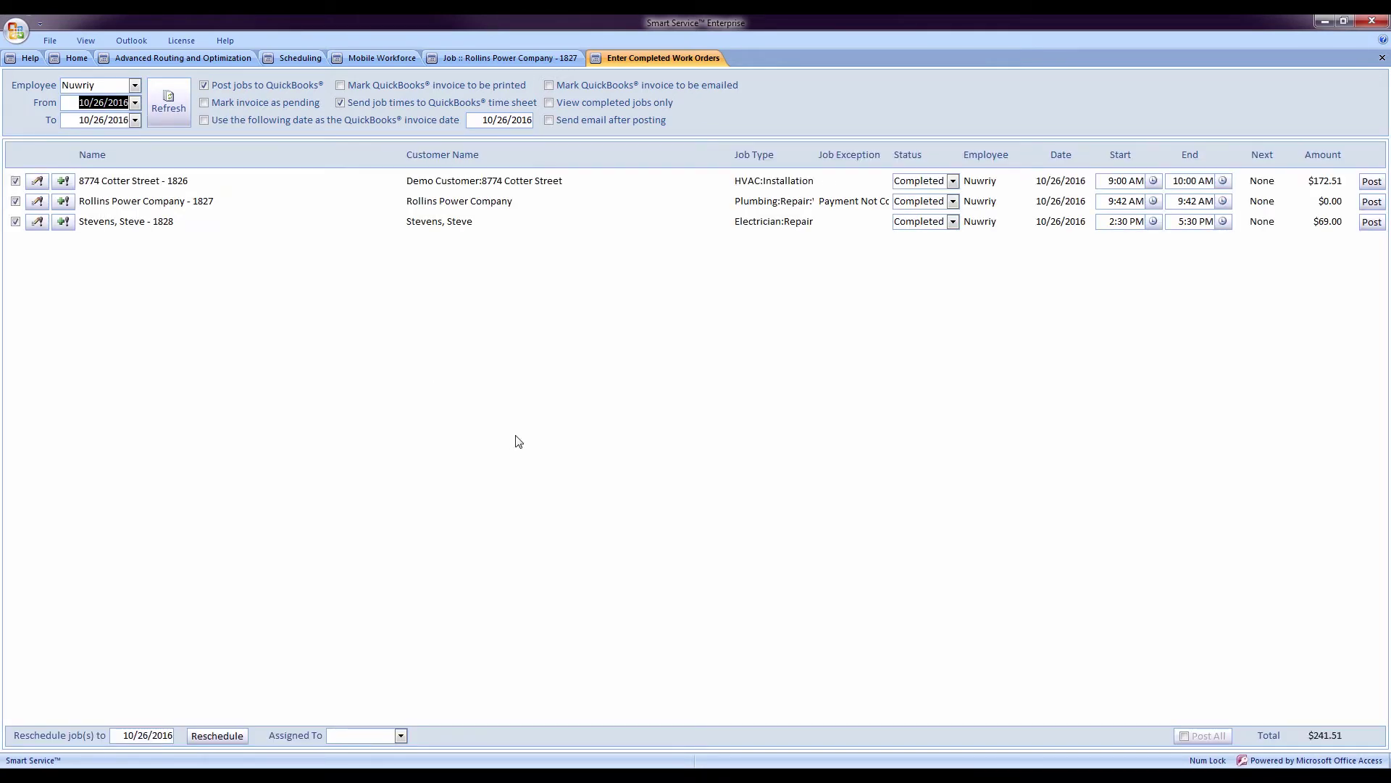
drag(823, 200, 911, 195)
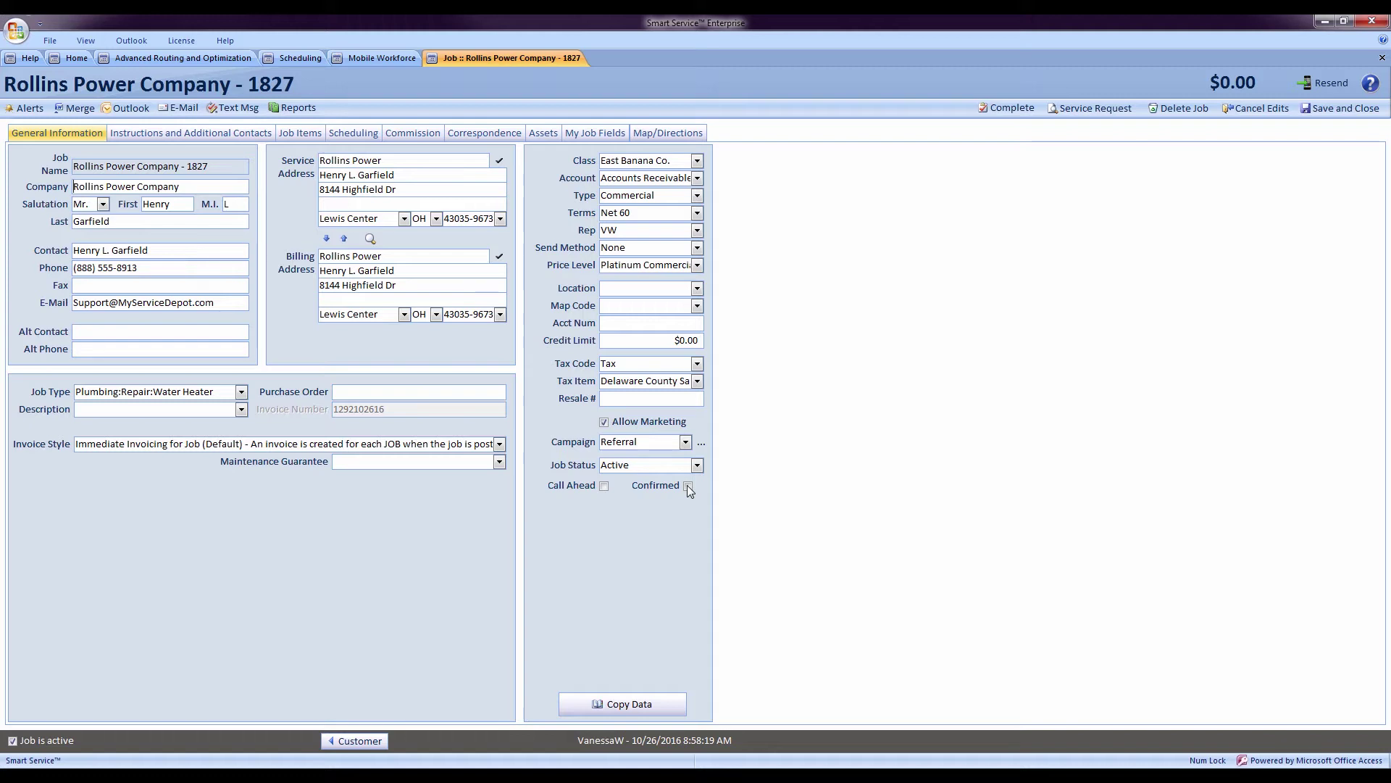
Check Confirmed on the Rollins Power Company - 1827 job and save and close it
click(688, 486)
click(1319, 108)
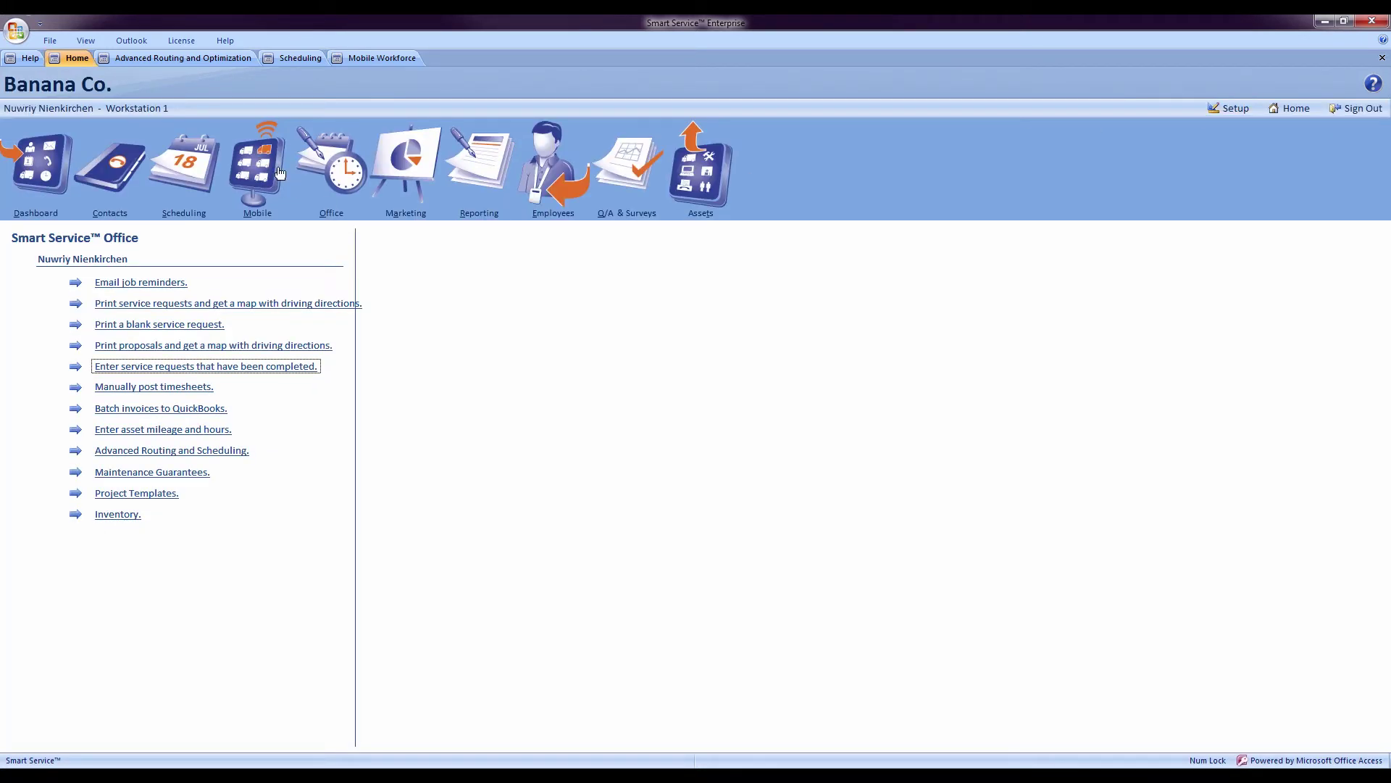
click(293, 58)
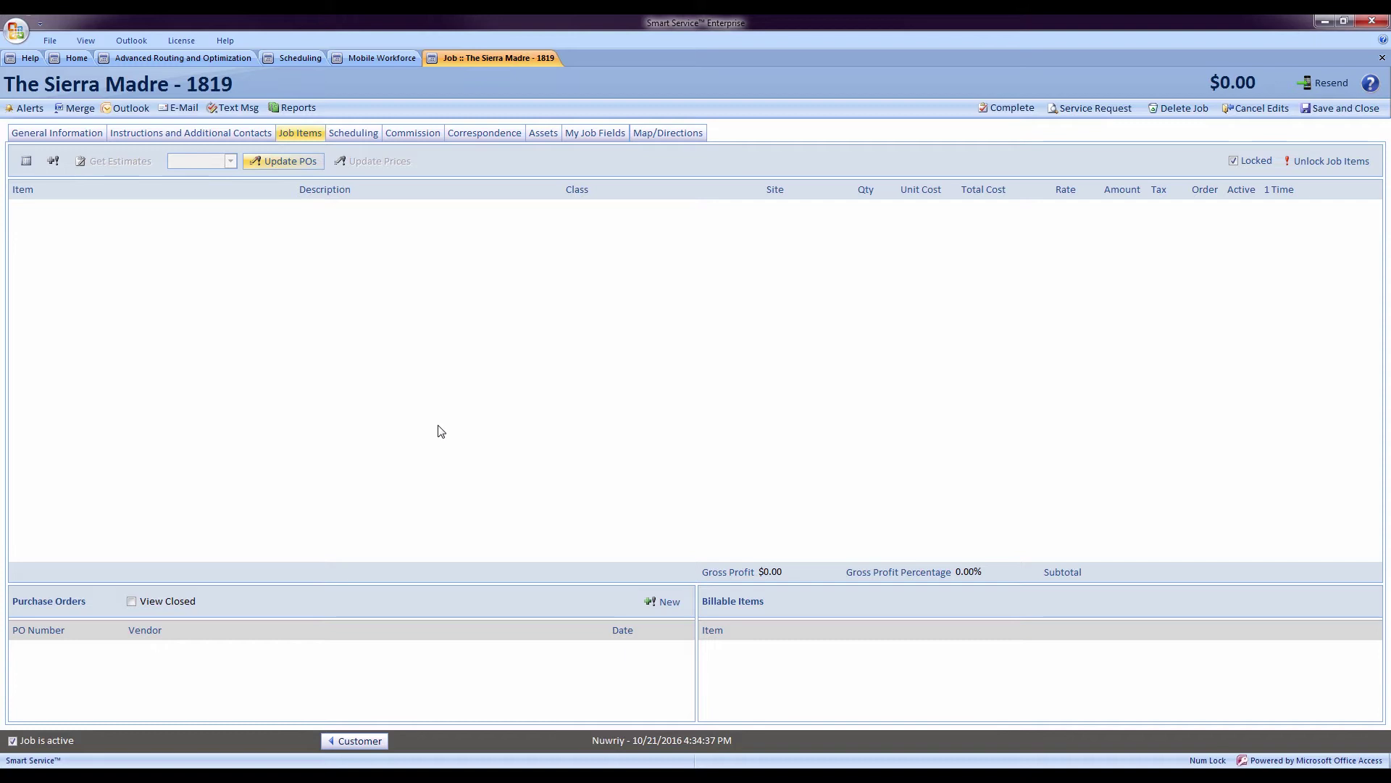
Create and save a GreenHouse Specialists purchase order for a 6 in. Adjustable Wall Strap
click(658, 610)
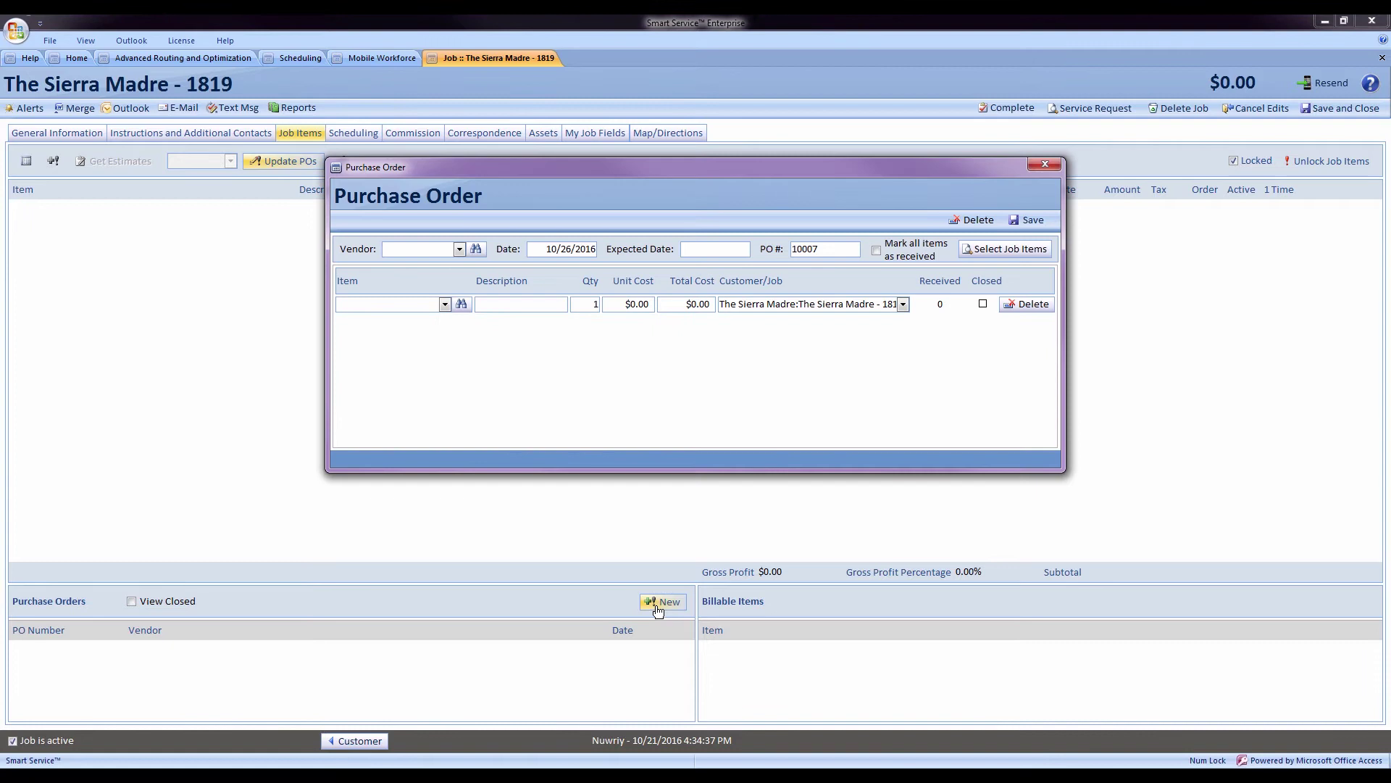
click(460, 249)
click(426, 319)
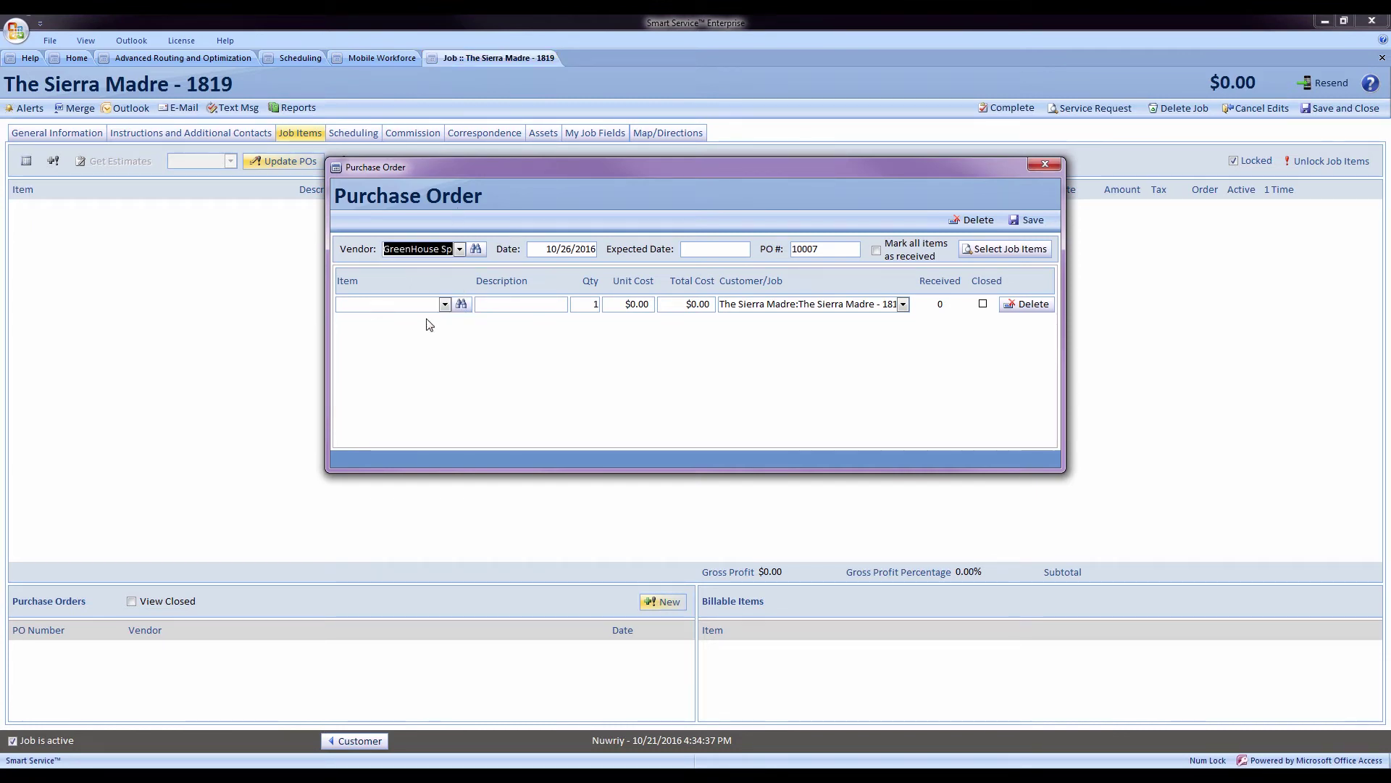
click(442, 304)
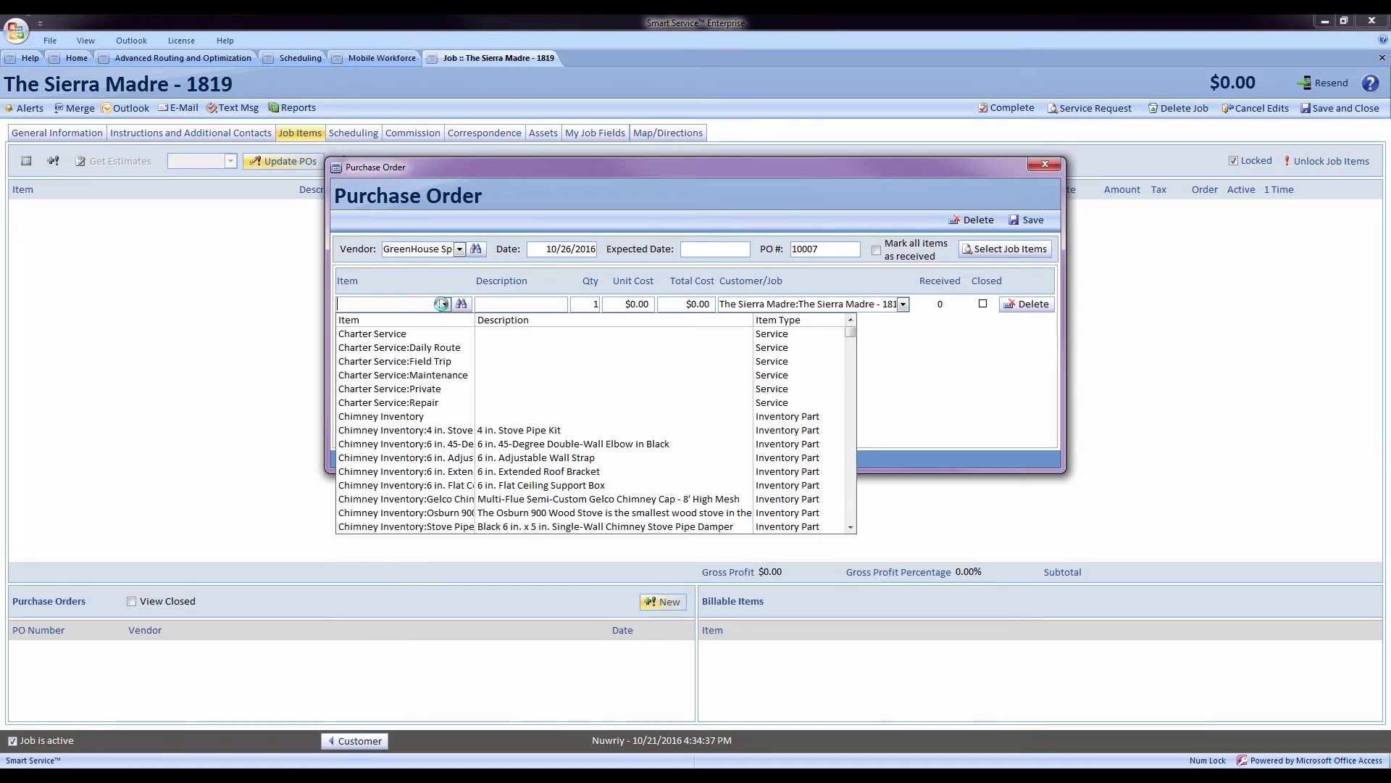
click(487, 458)
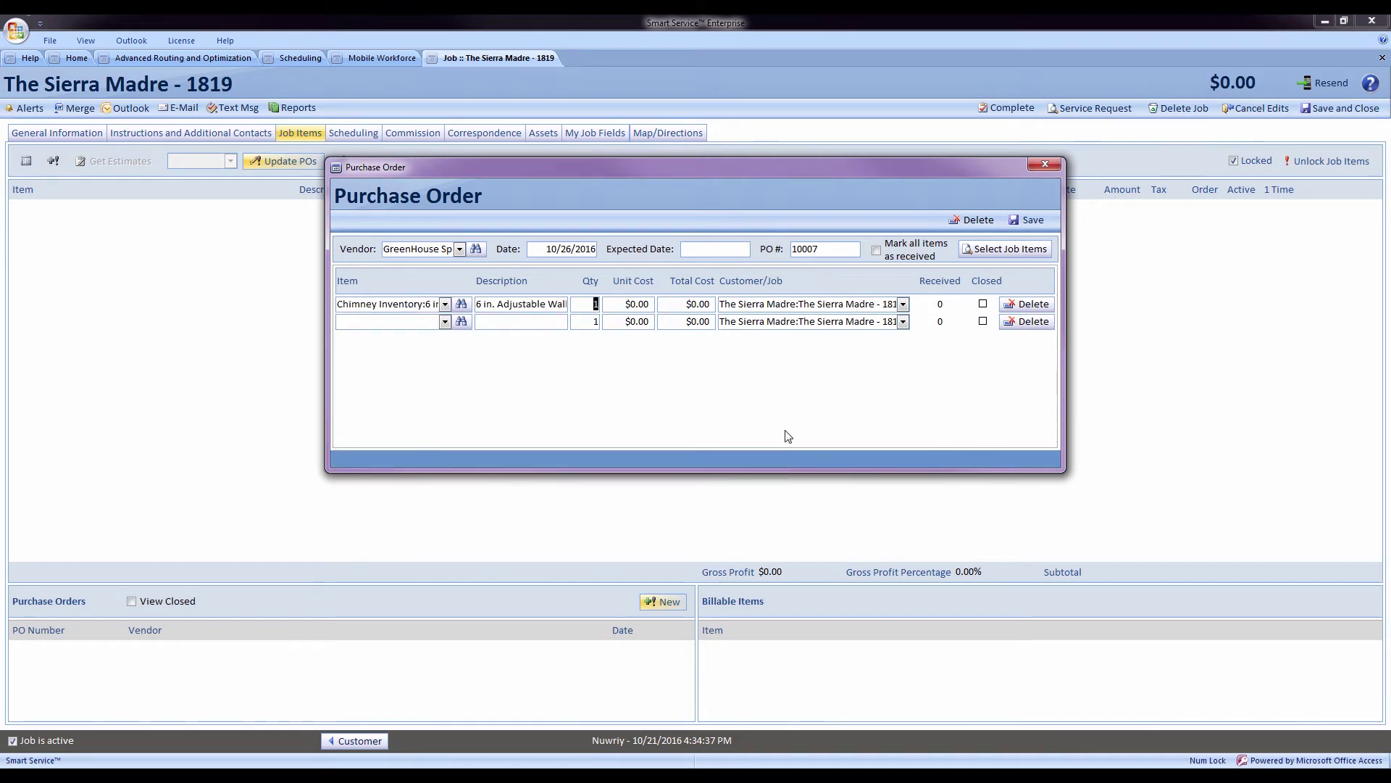
click(1032, 220)
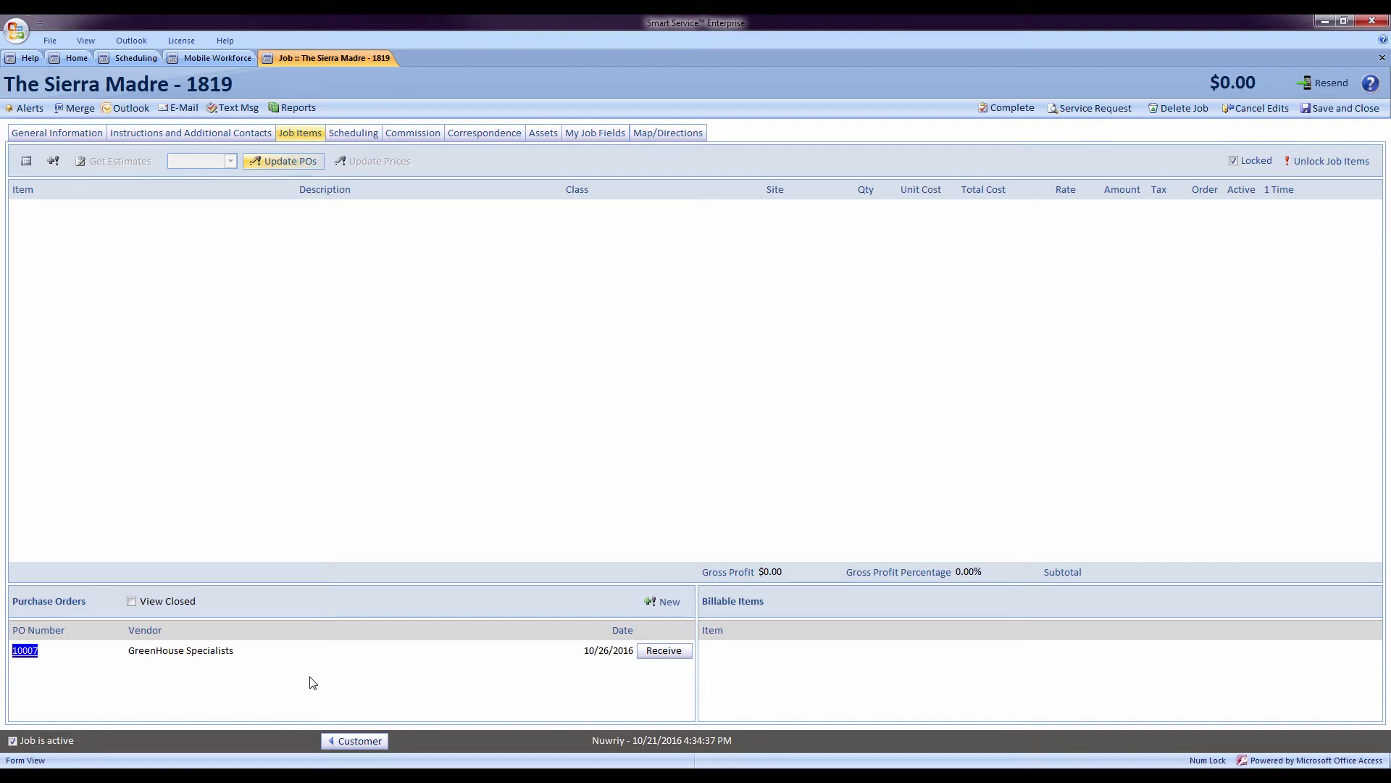
Receive PO 10007 at the Drop Ship site and add the wall strap to the job
click(650, 651)
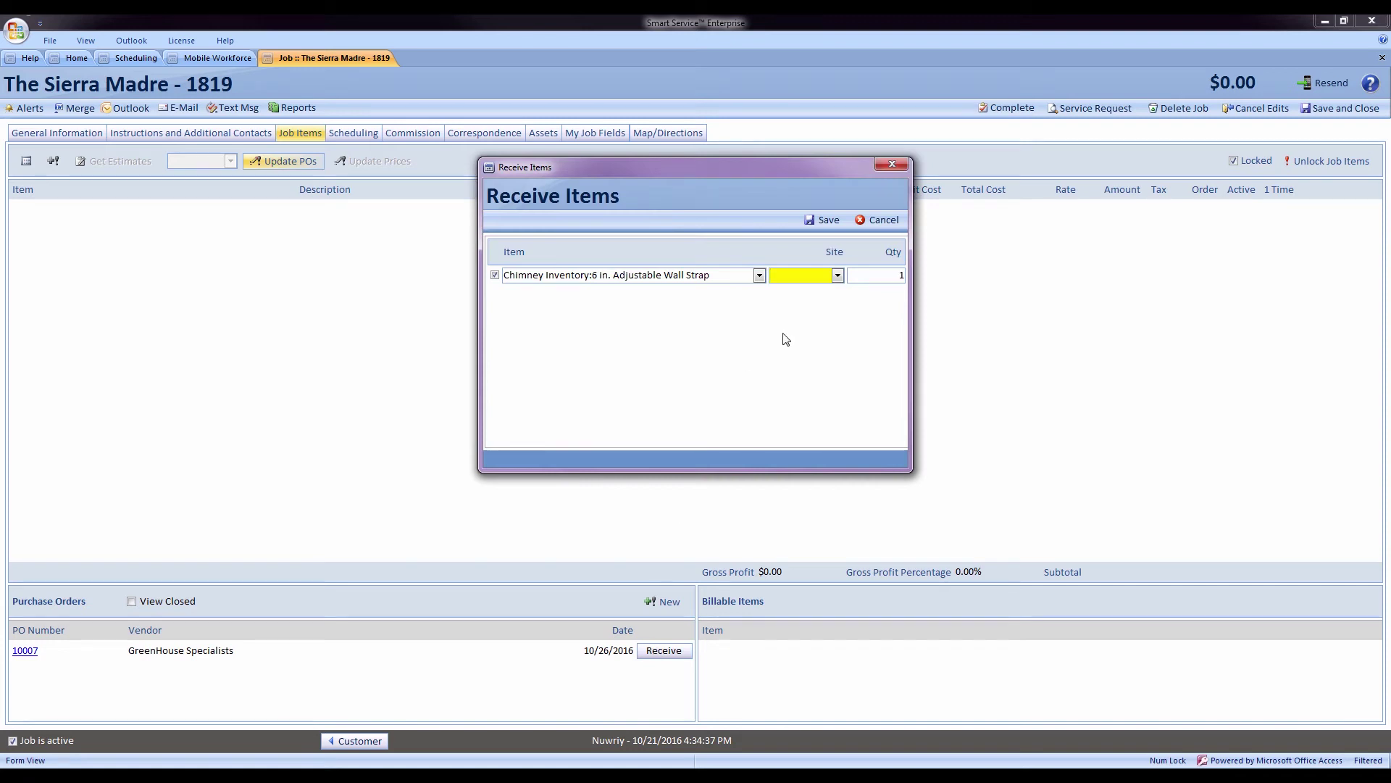
click(838, 275)
click(815, 308)
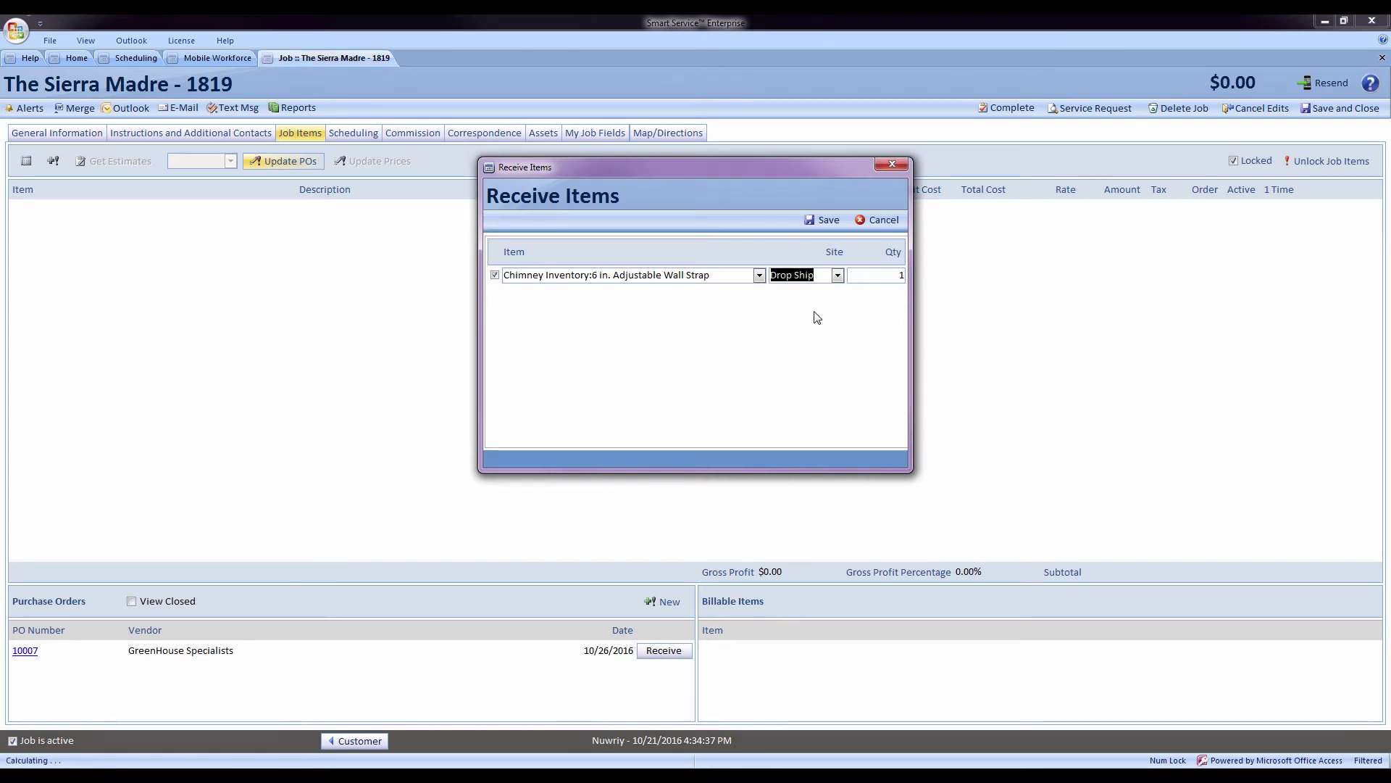
click(827, 220)
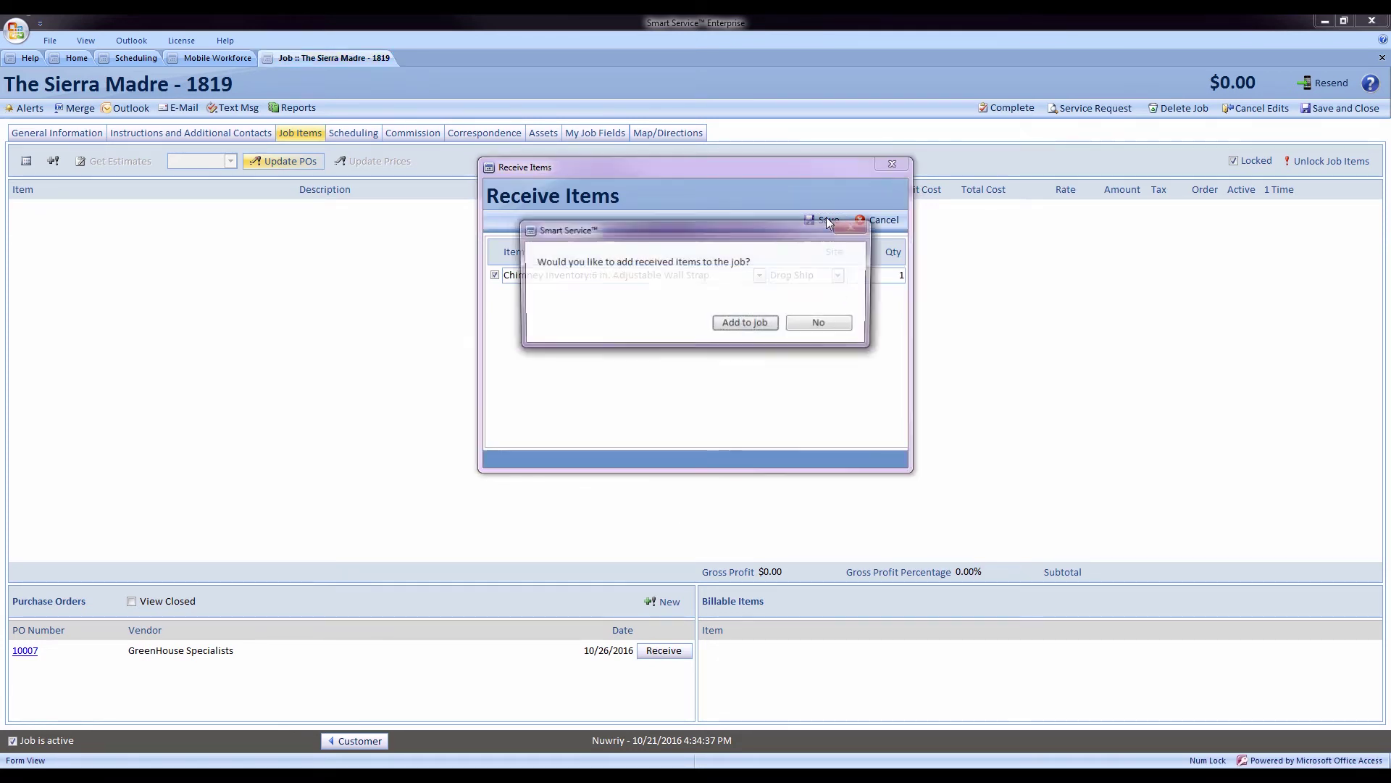
click(729, 325)
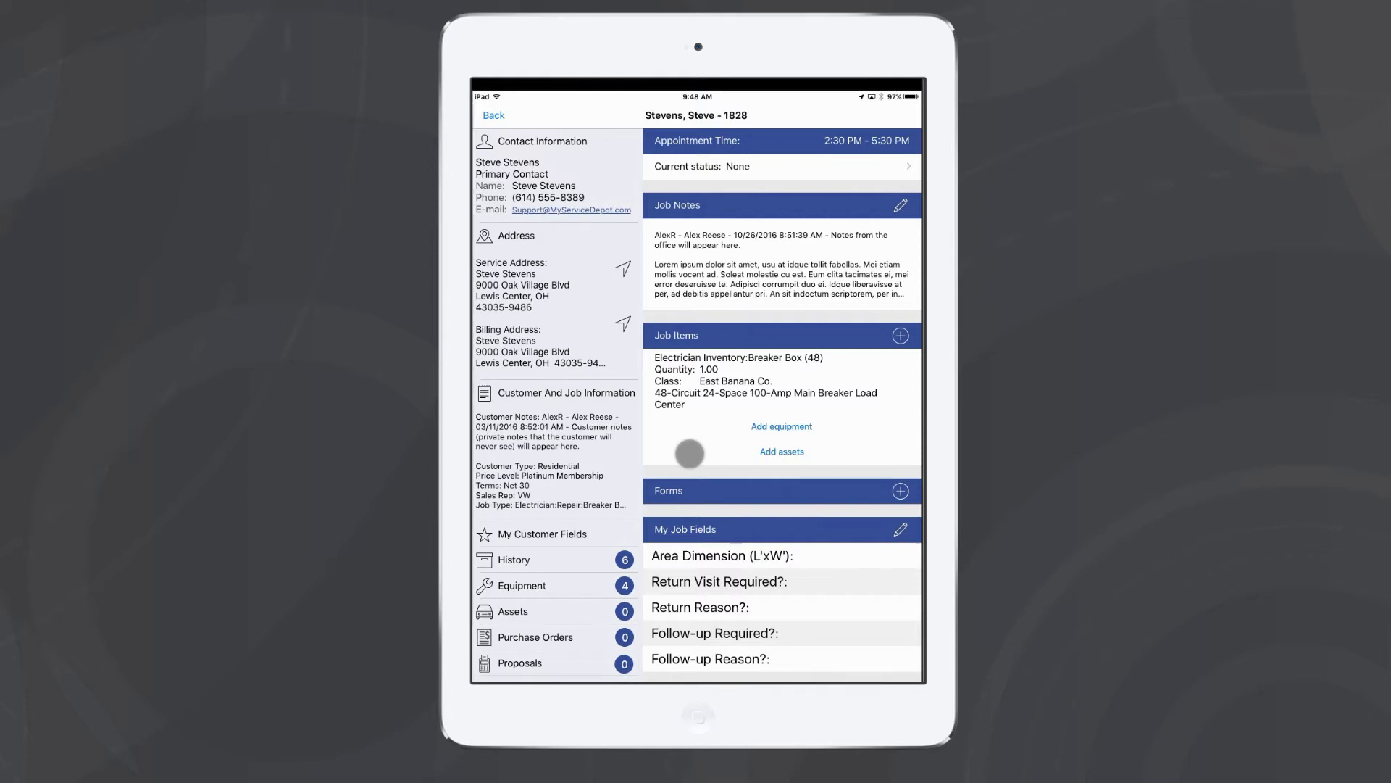
Start a new Masonry Plus purchase order with an Osburn 900 Wood Stove item
click(535, 637)
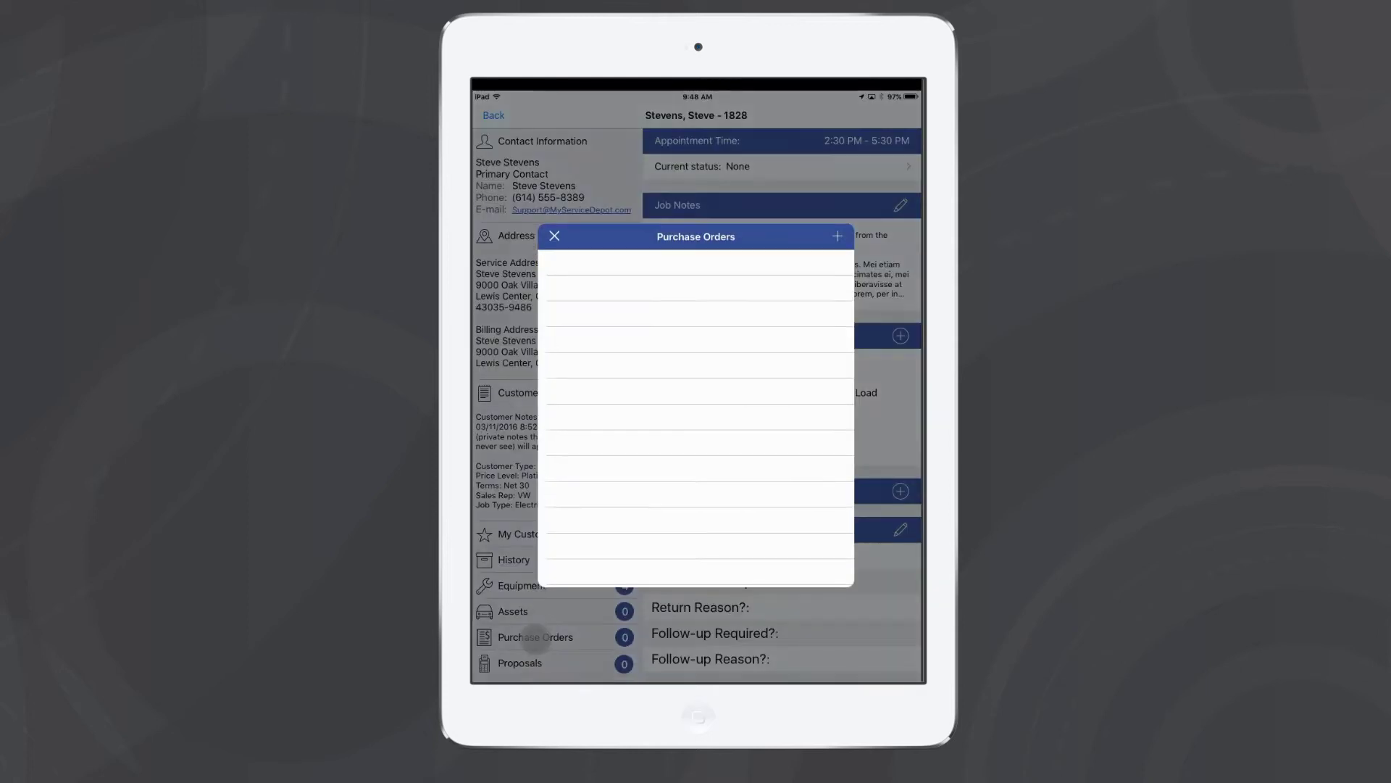
click(837, 221)
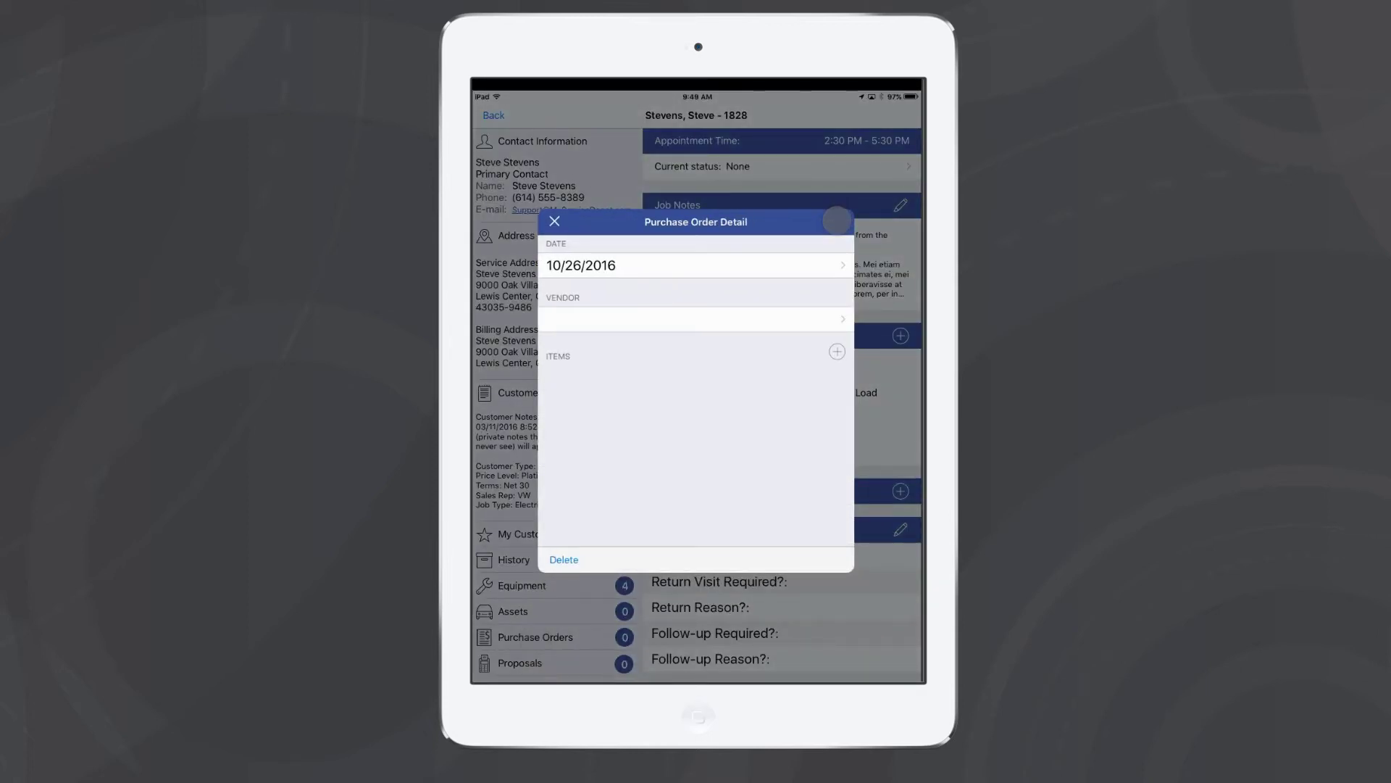
click(708, 317)
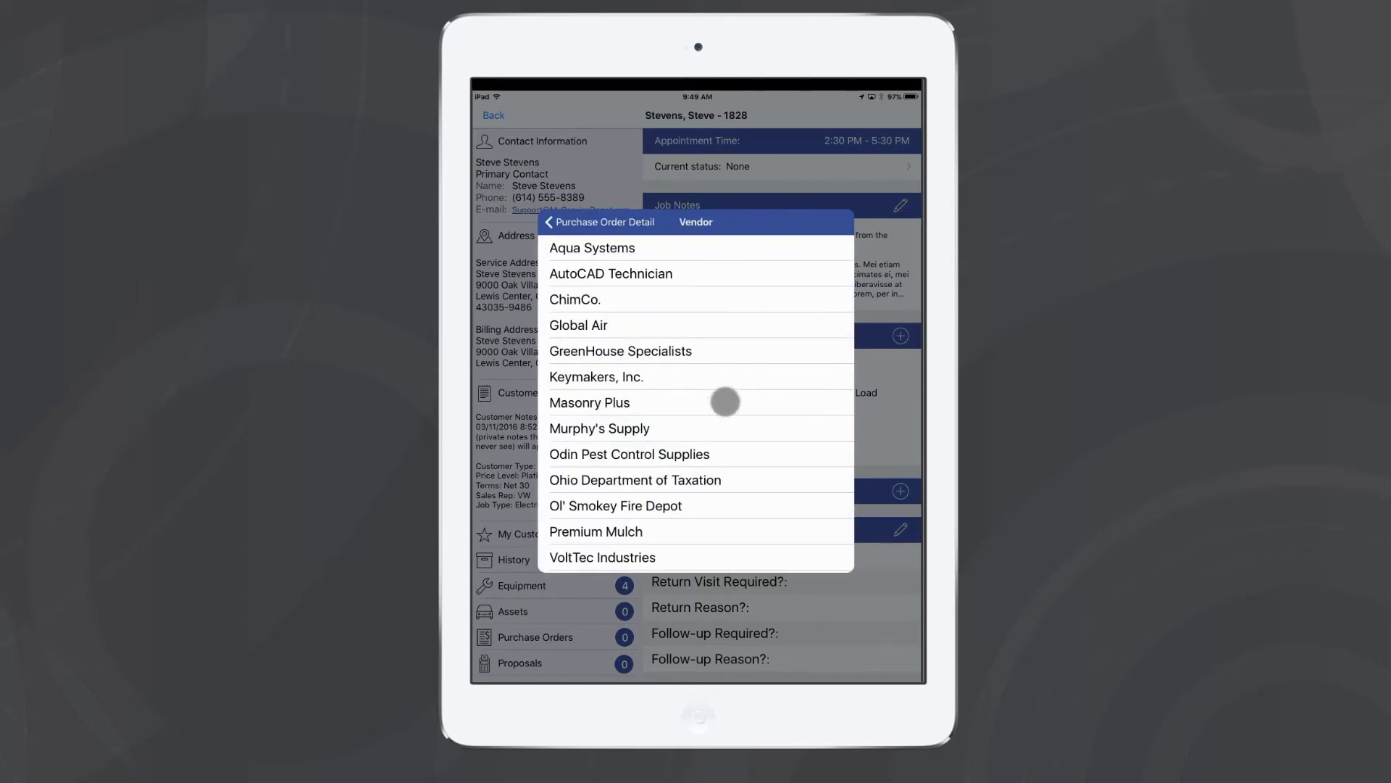
click(725, 401)
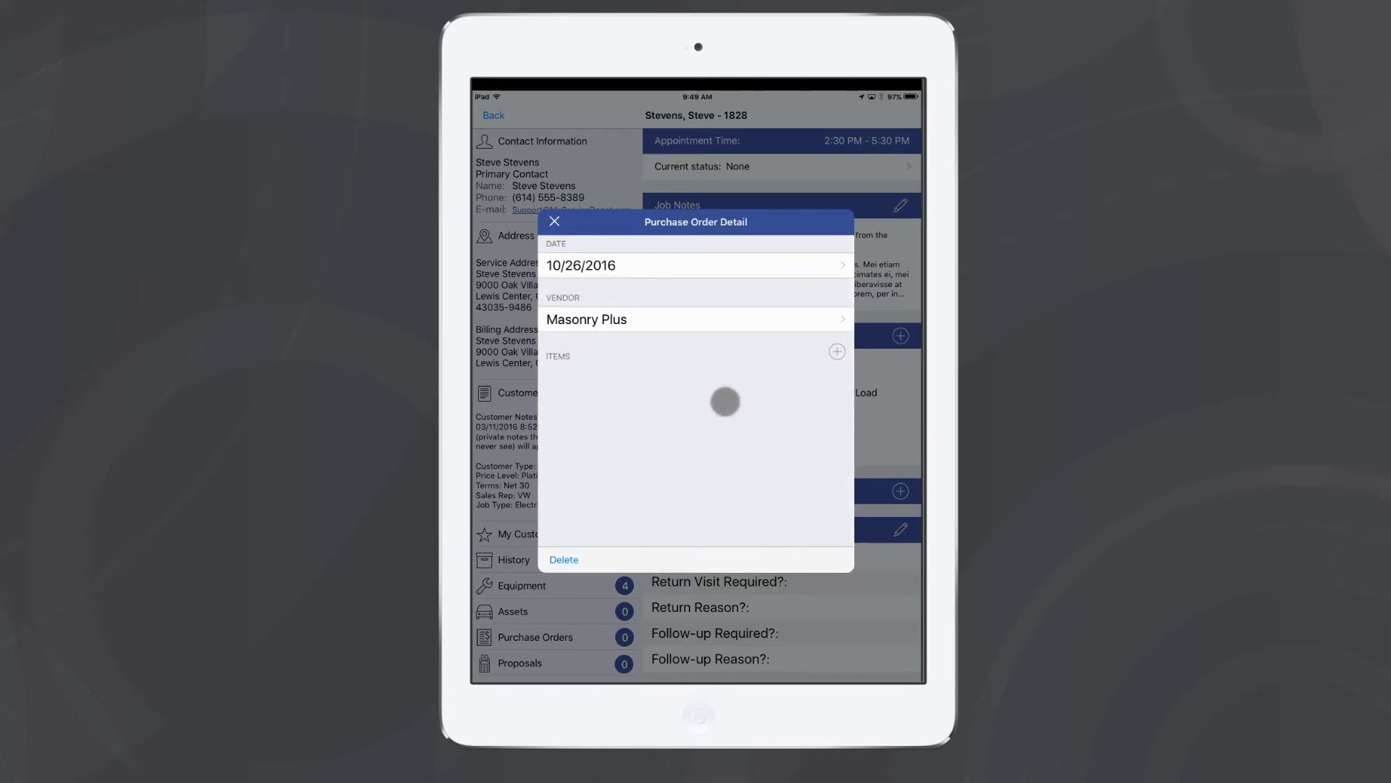
click(837, 351)
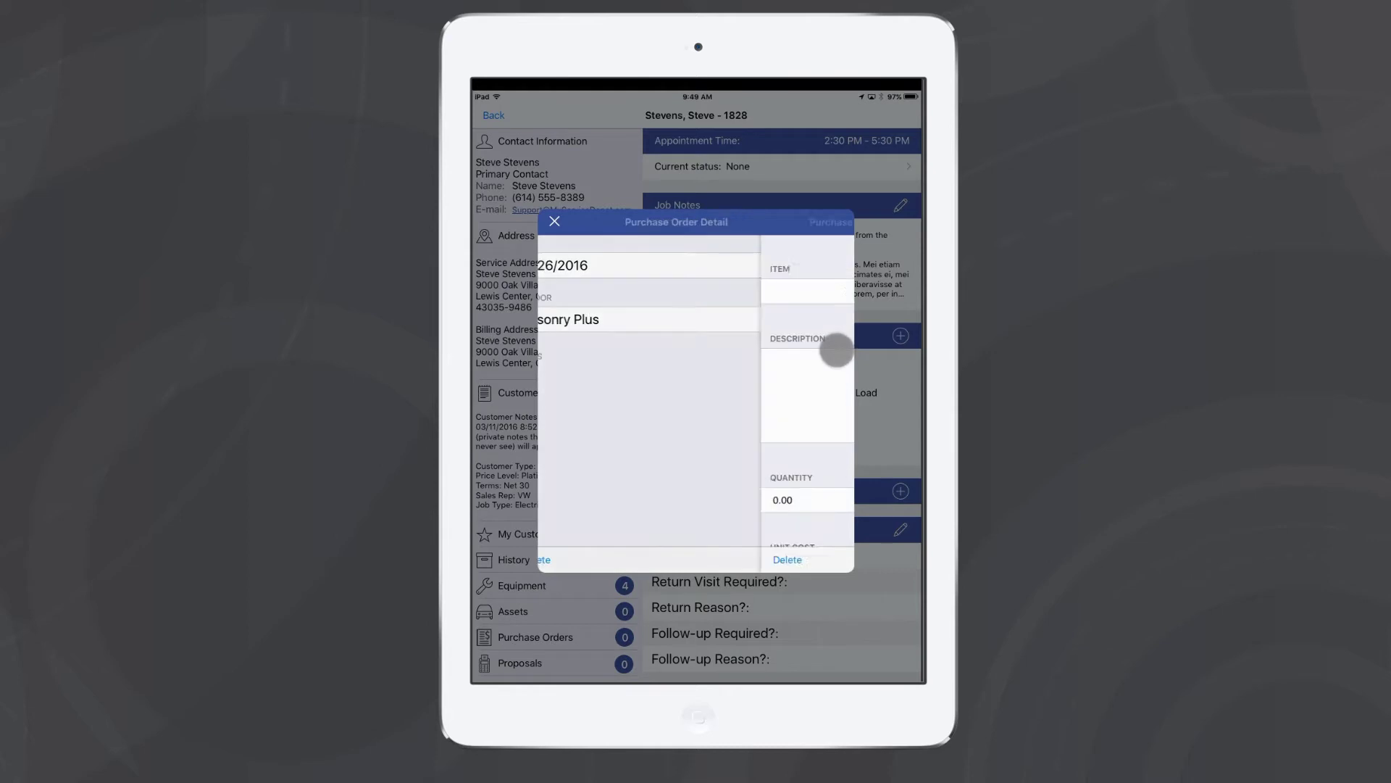
click(791, 293)
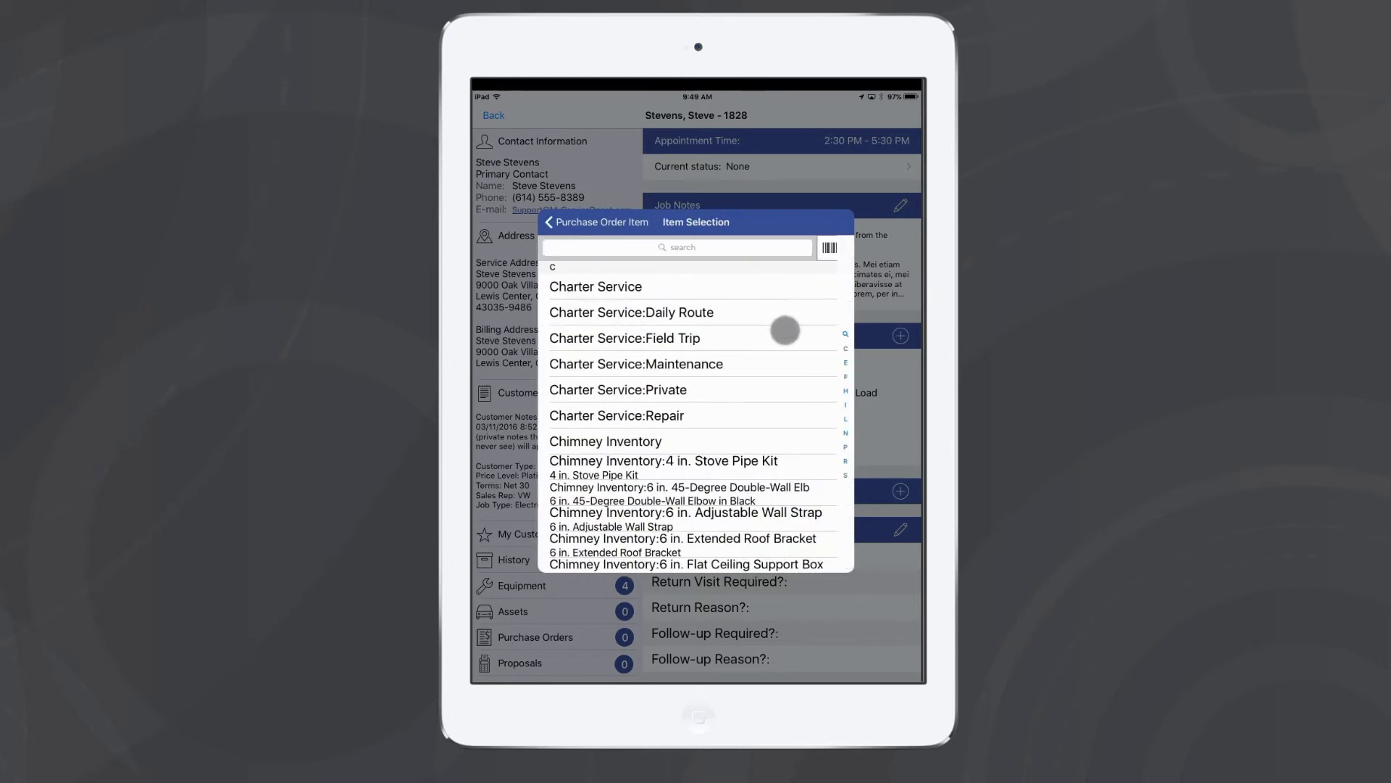
drag(784, 350, 795, 270)
click(783, 421)
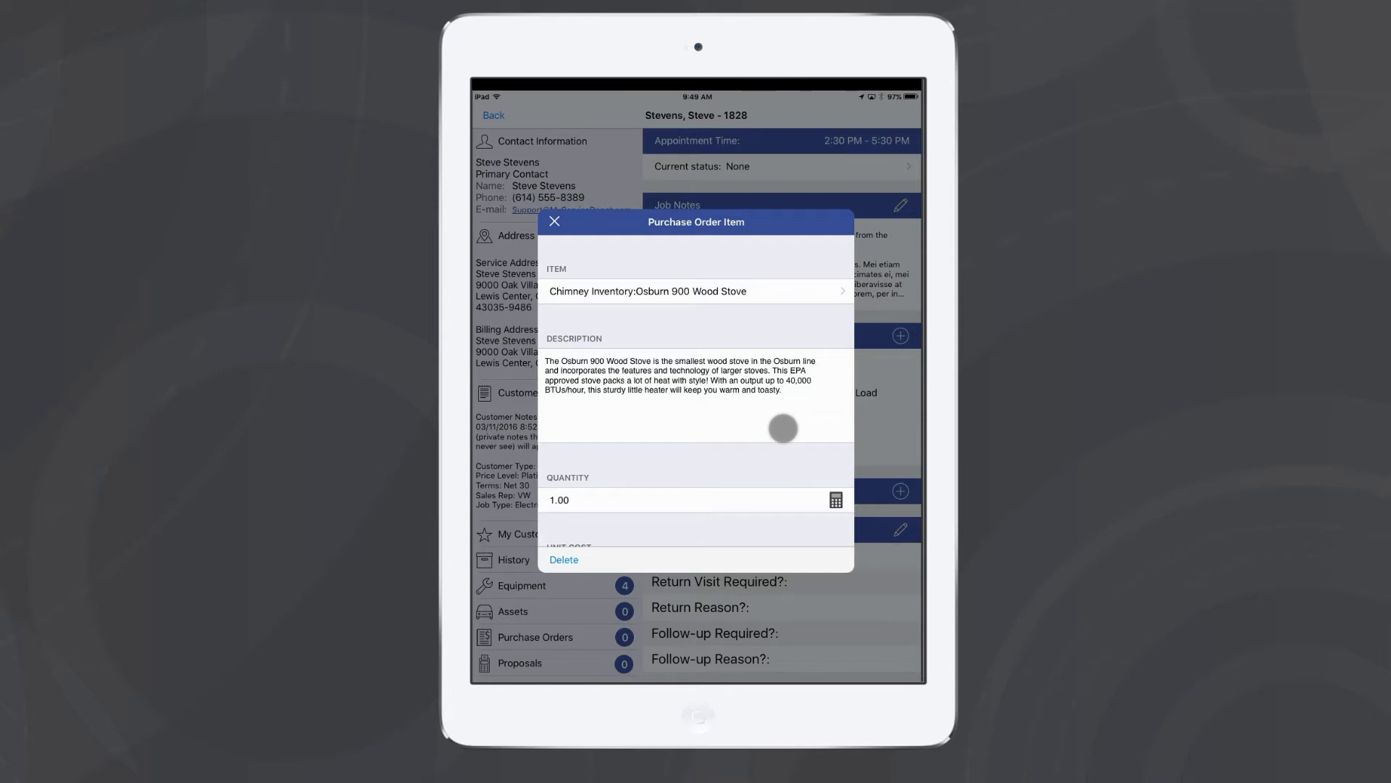
Mark the wood stove received, close the order, and add it to the job's items
drag(763, 450, 746, 391)
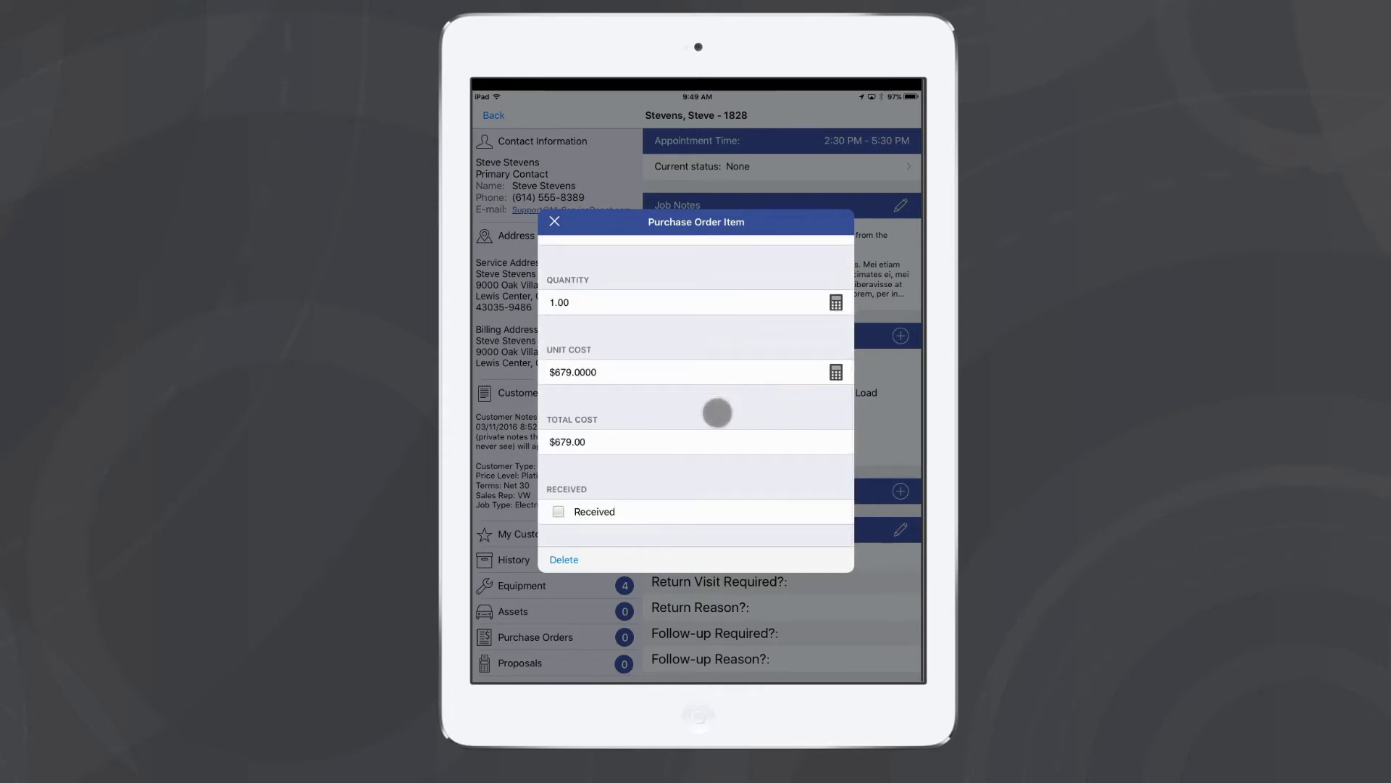
click(559, 511)
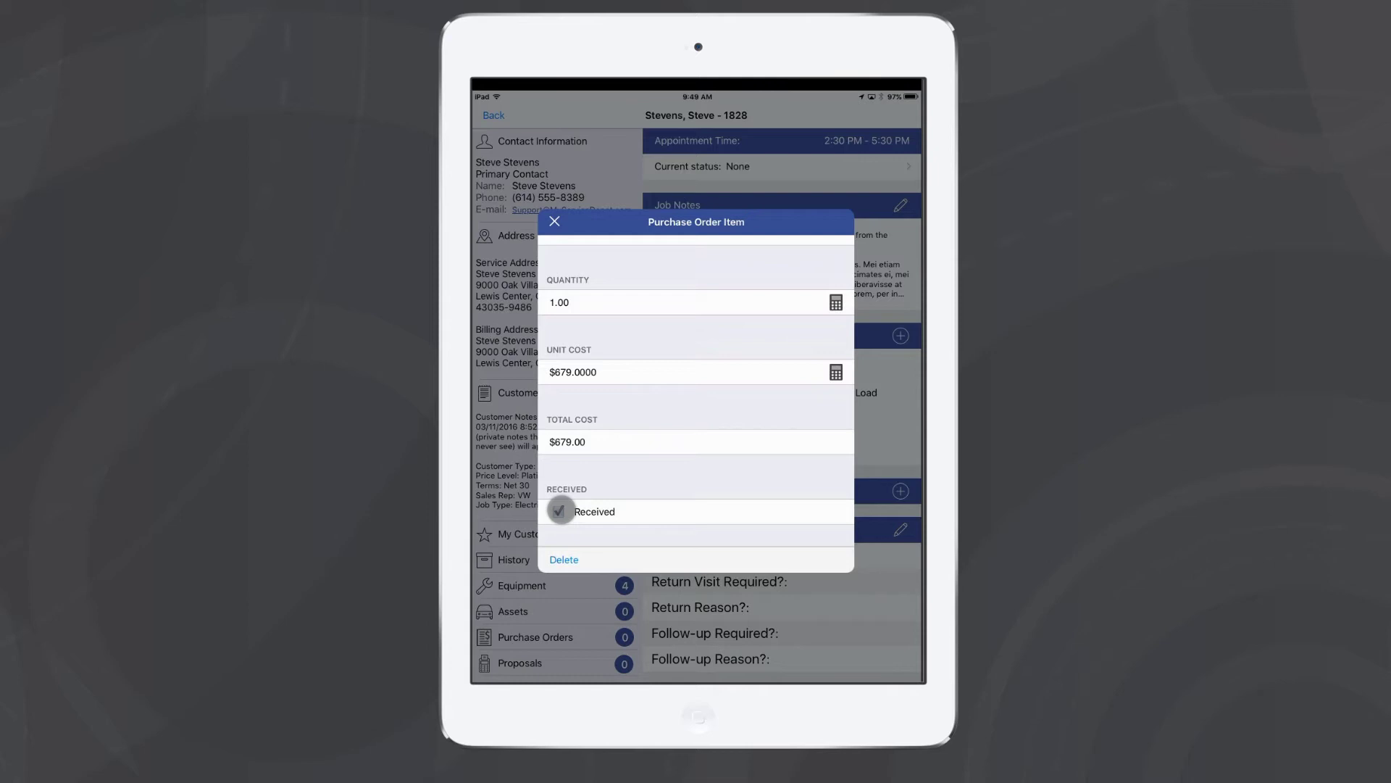
click(555, 221)
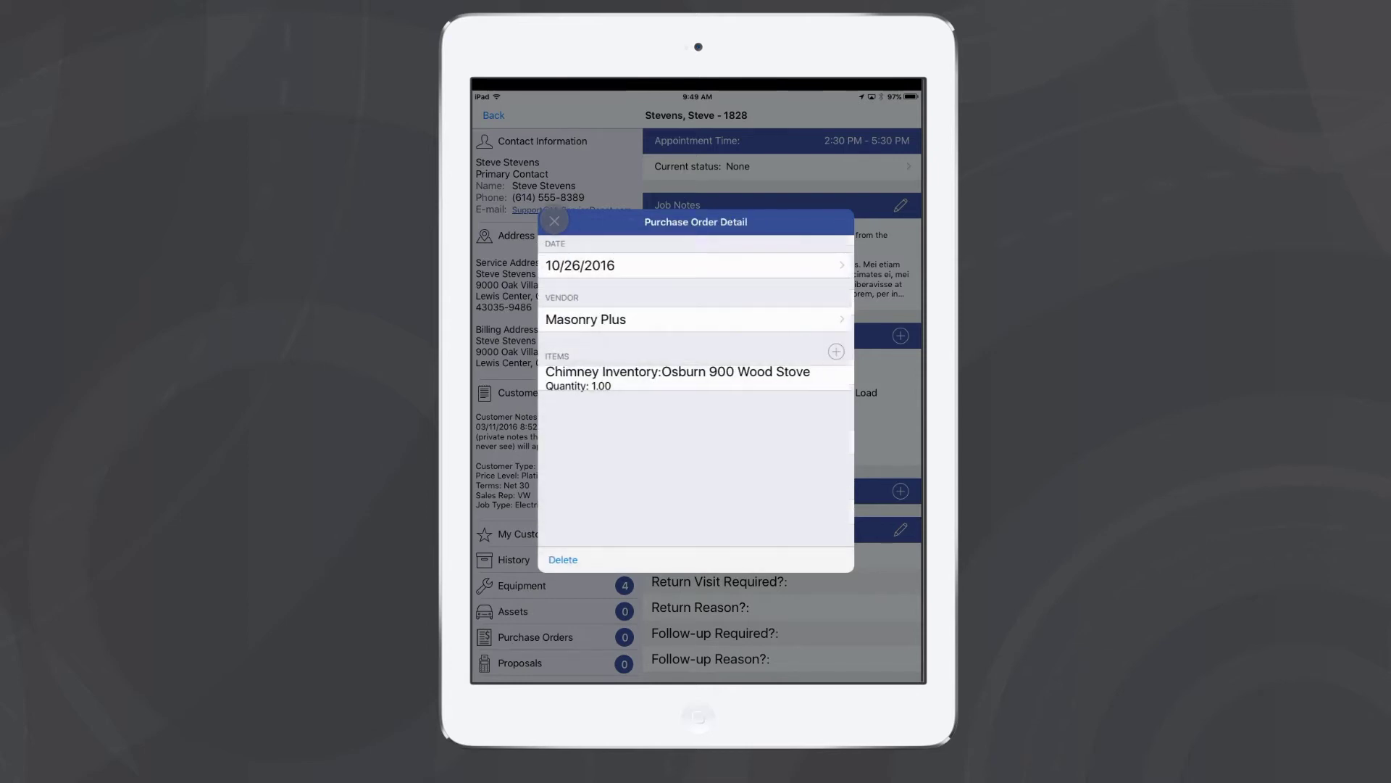
click(555, 221)
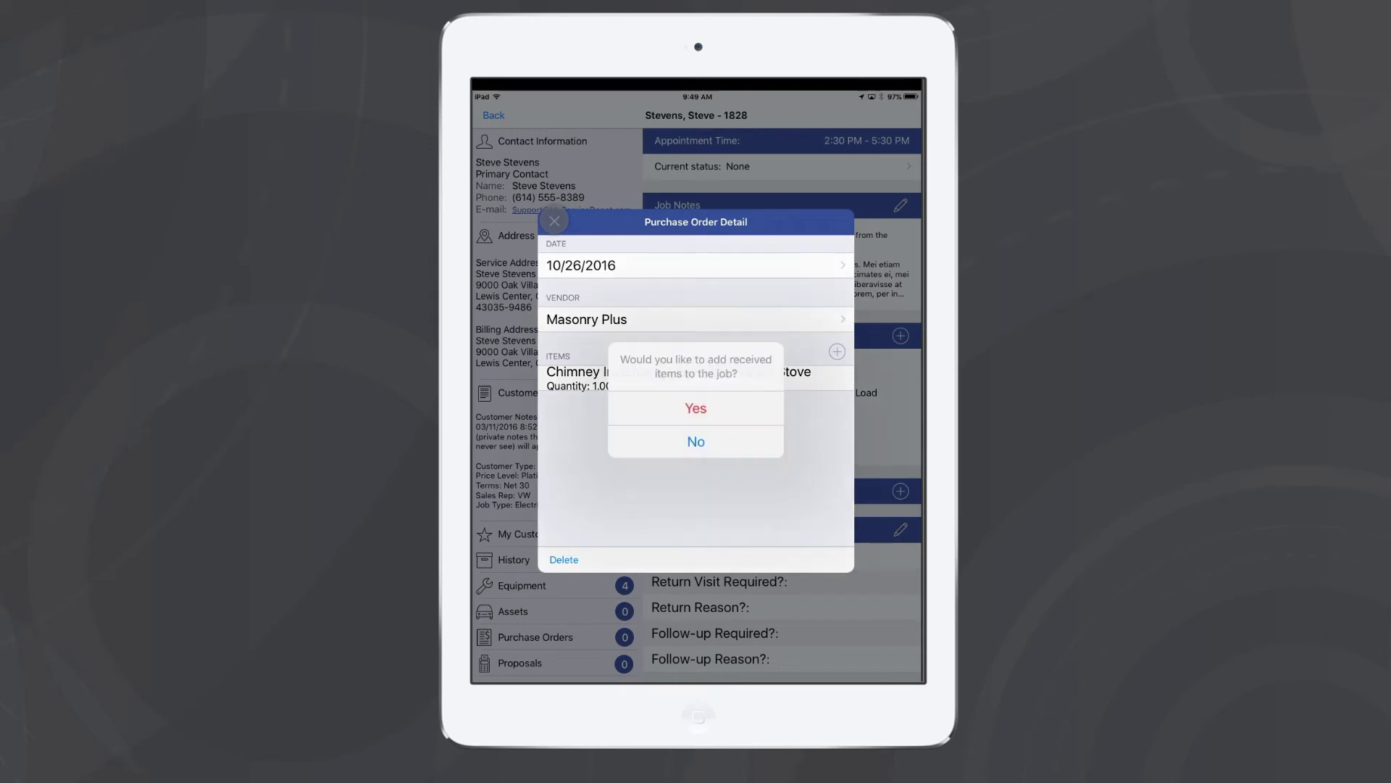
click(701, 406)
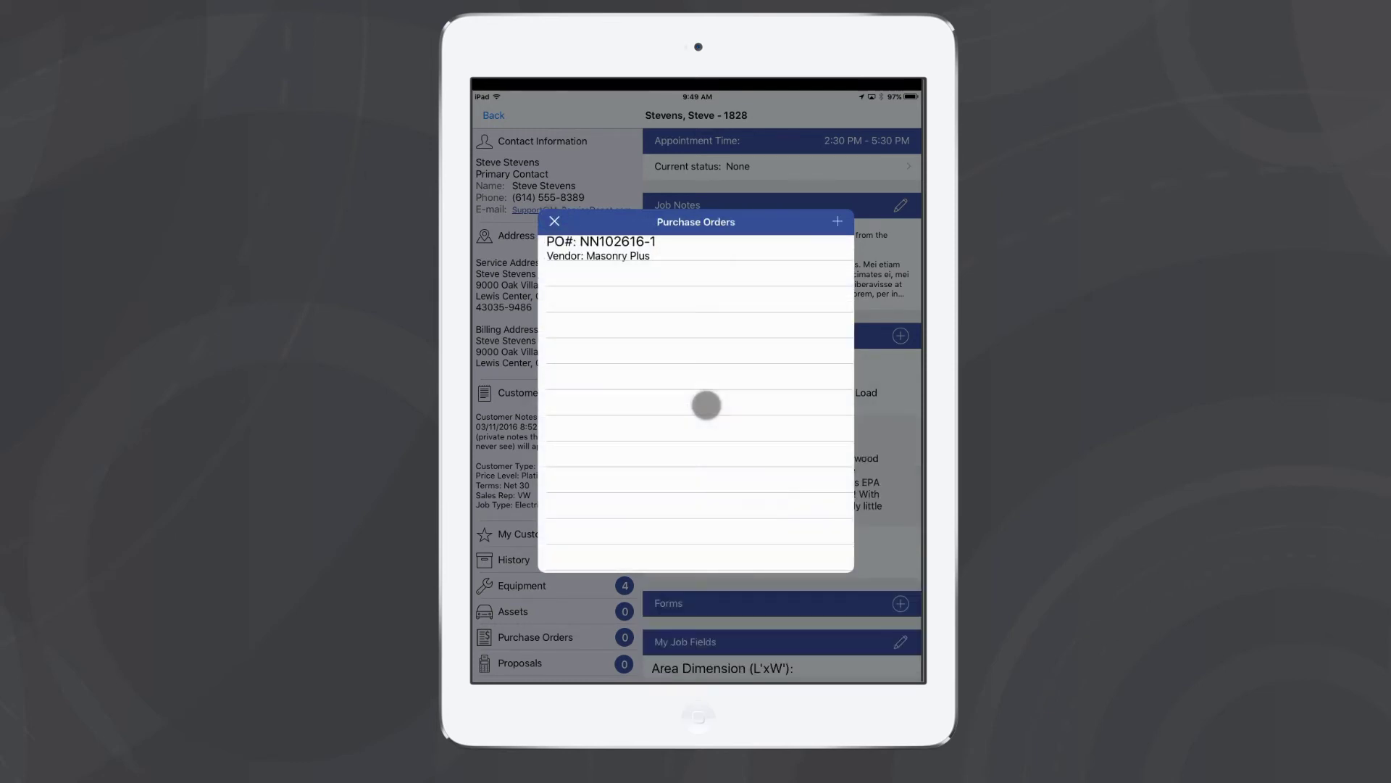
click(552, 220)
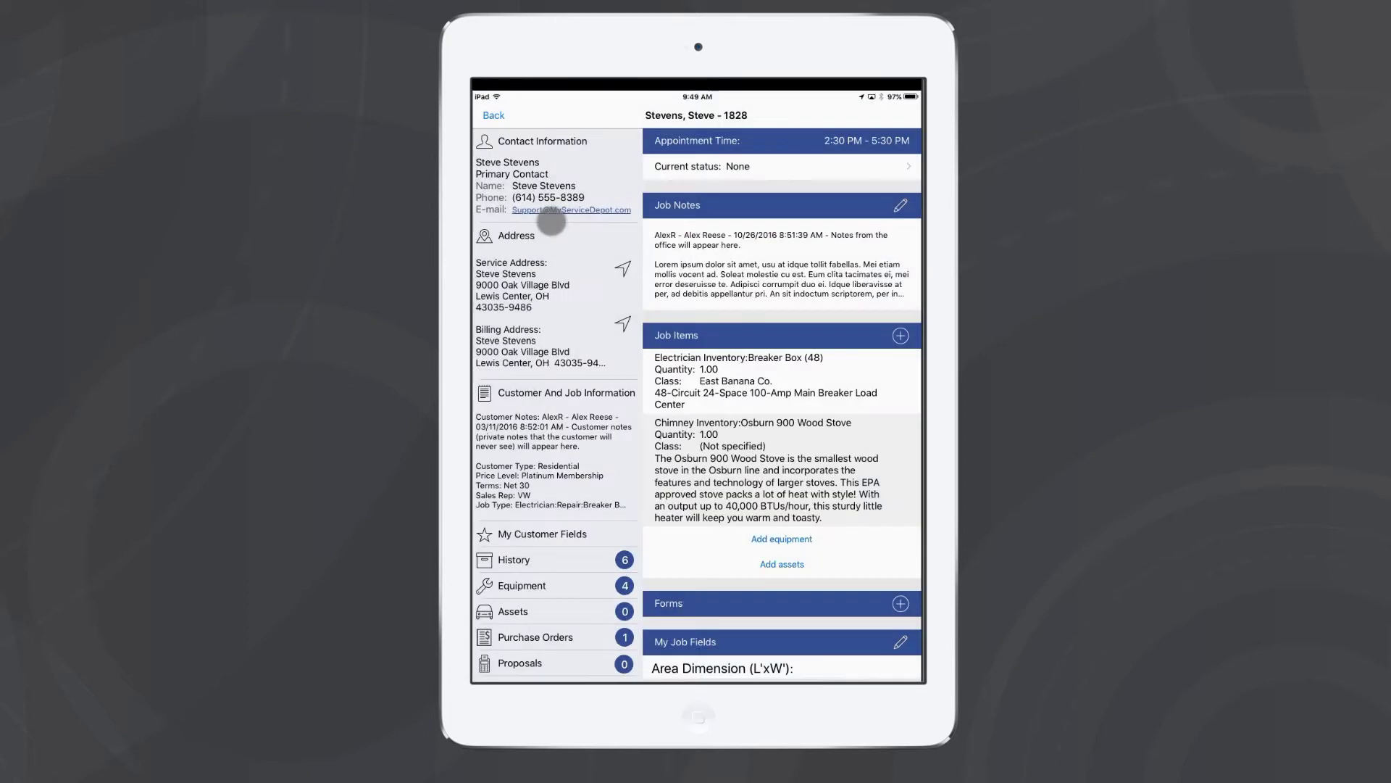
Scroll to bring up the Preservation Parks Delaware customer record
drag(814, 362, 816, 250)
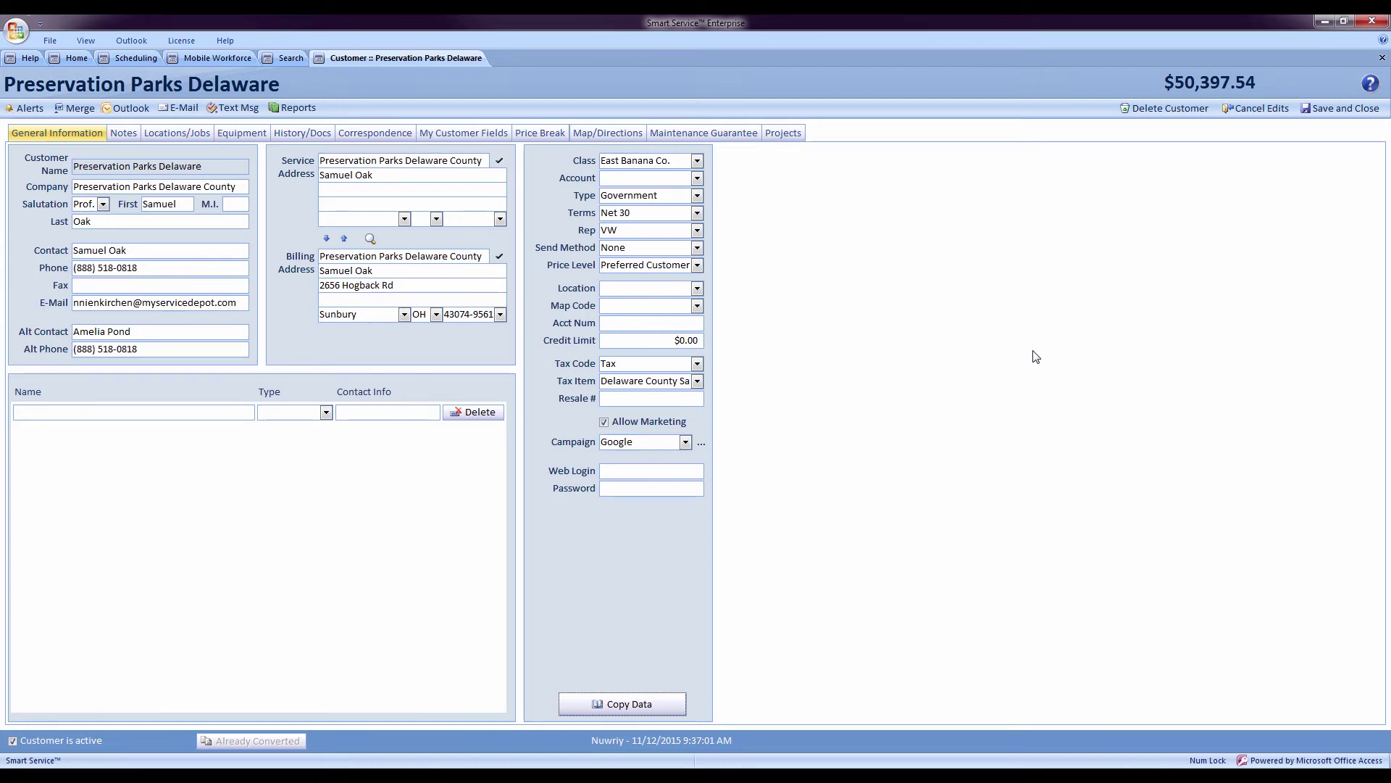
drag(146, 271, 64, 280)
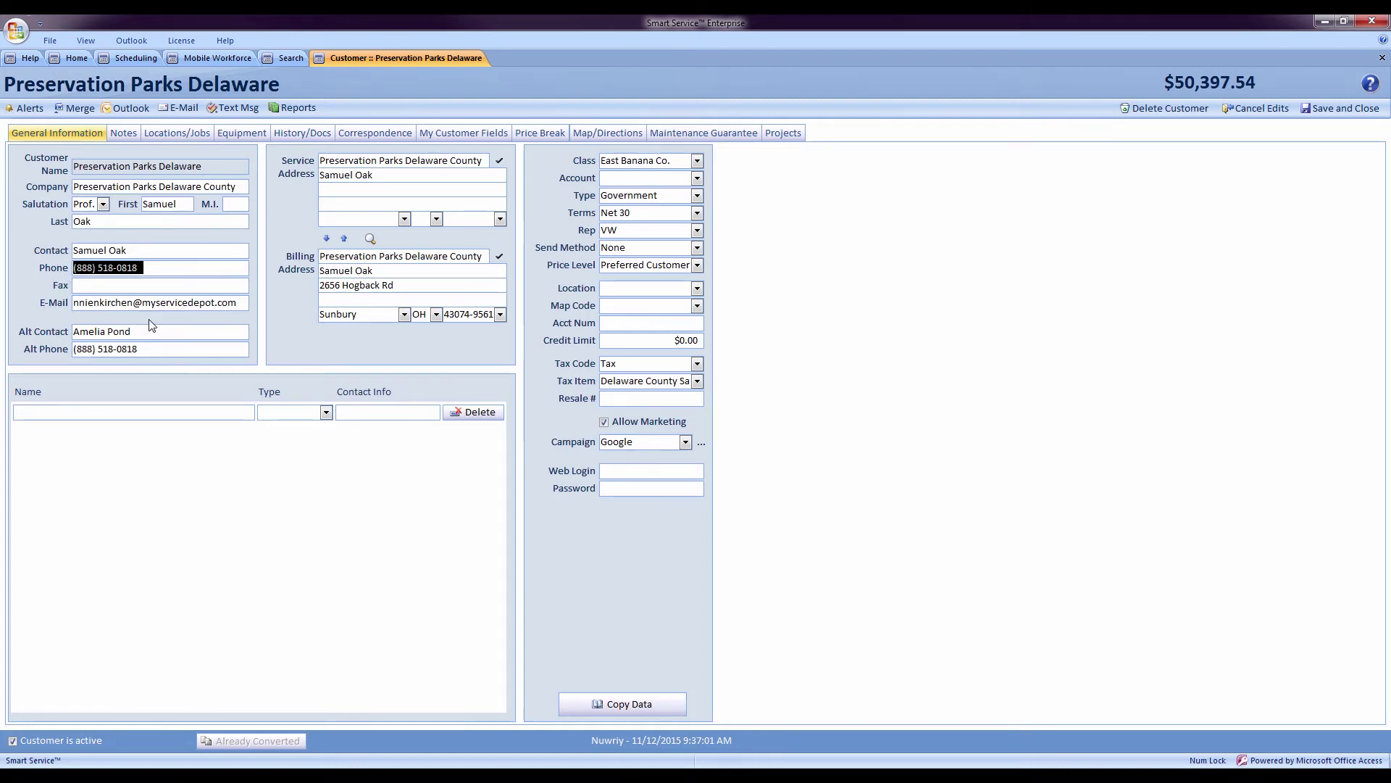
click(624, 706)
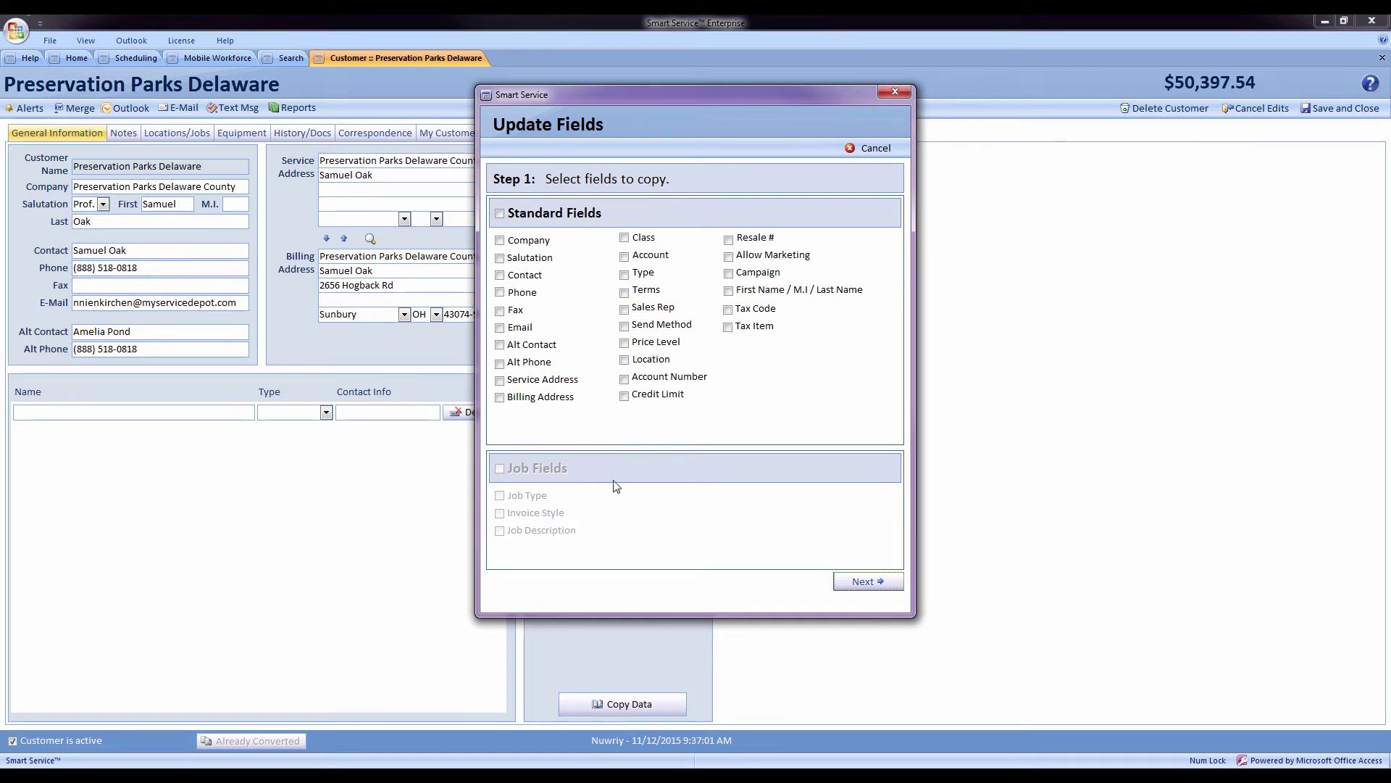
Copy the Phone field to Char-Mar Ridge Preserve, Deer Haven Preserve and job 1581
click(501, 294)
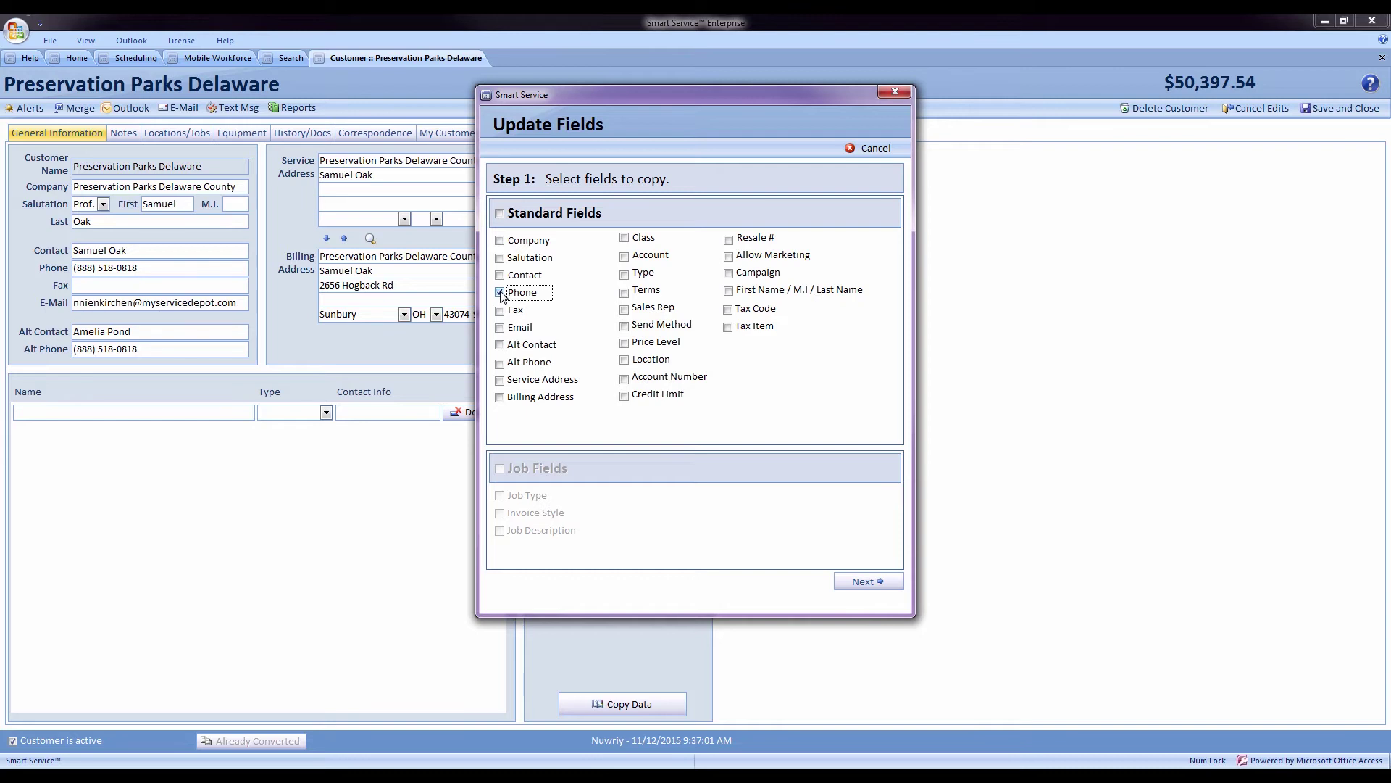
click(862, 582)
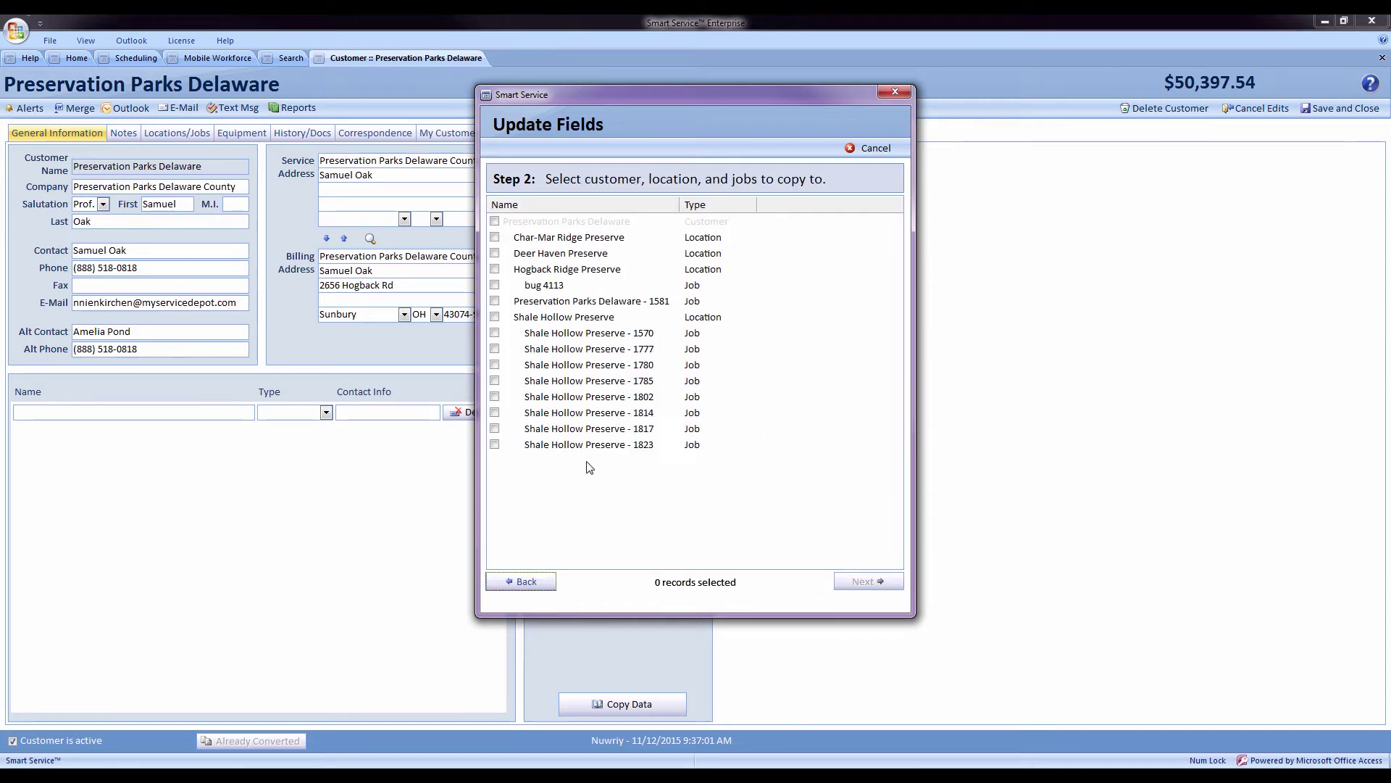
click(552, 240)
click(494, 237)
click(494, 253)
click(495, 301)
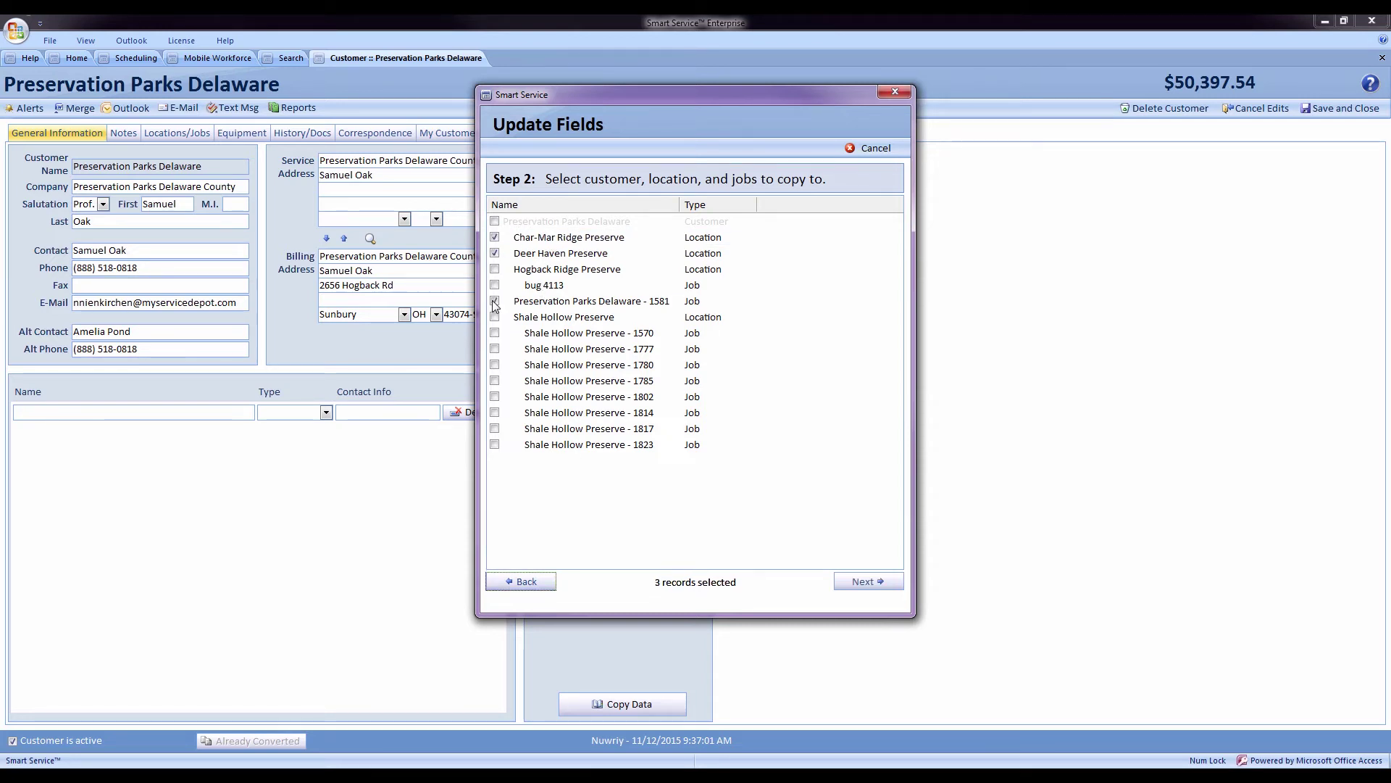
click(878, 582)
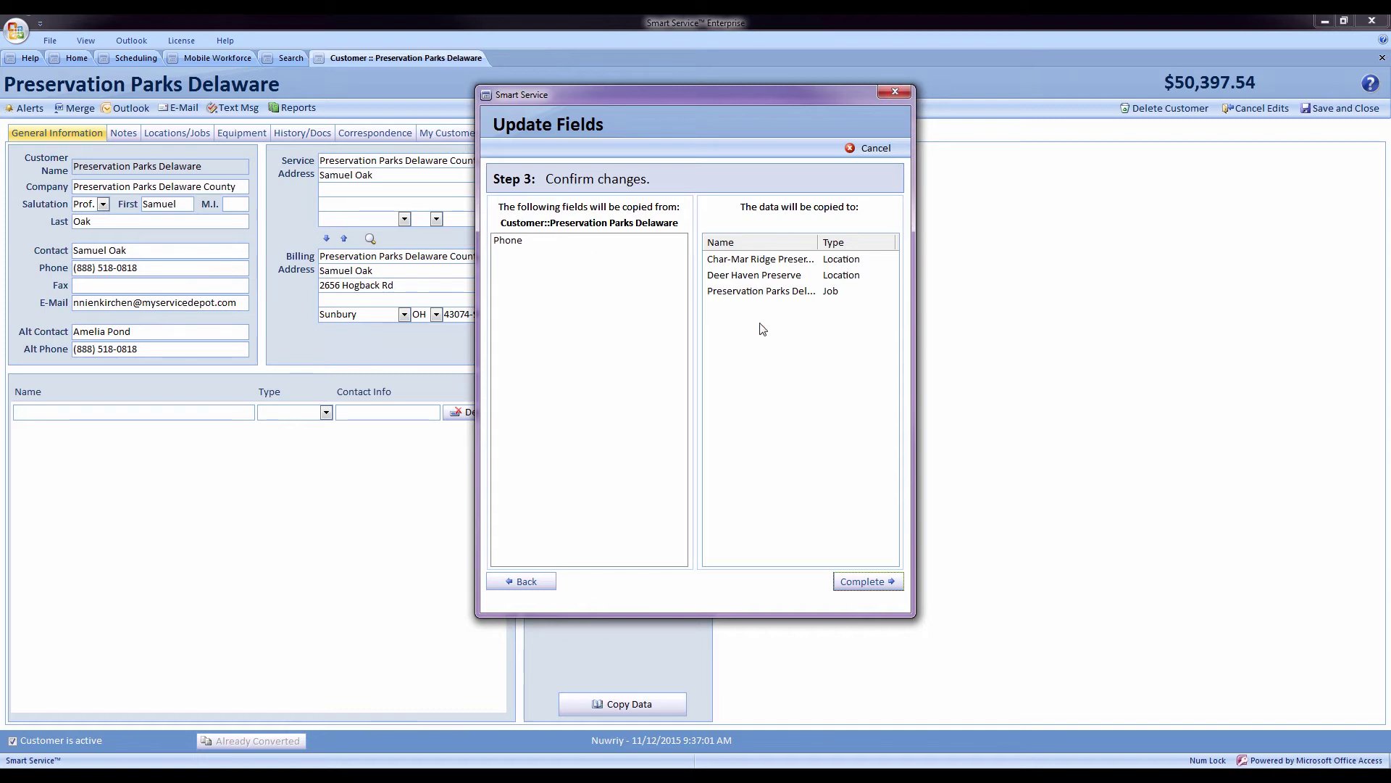
click(859, 587)
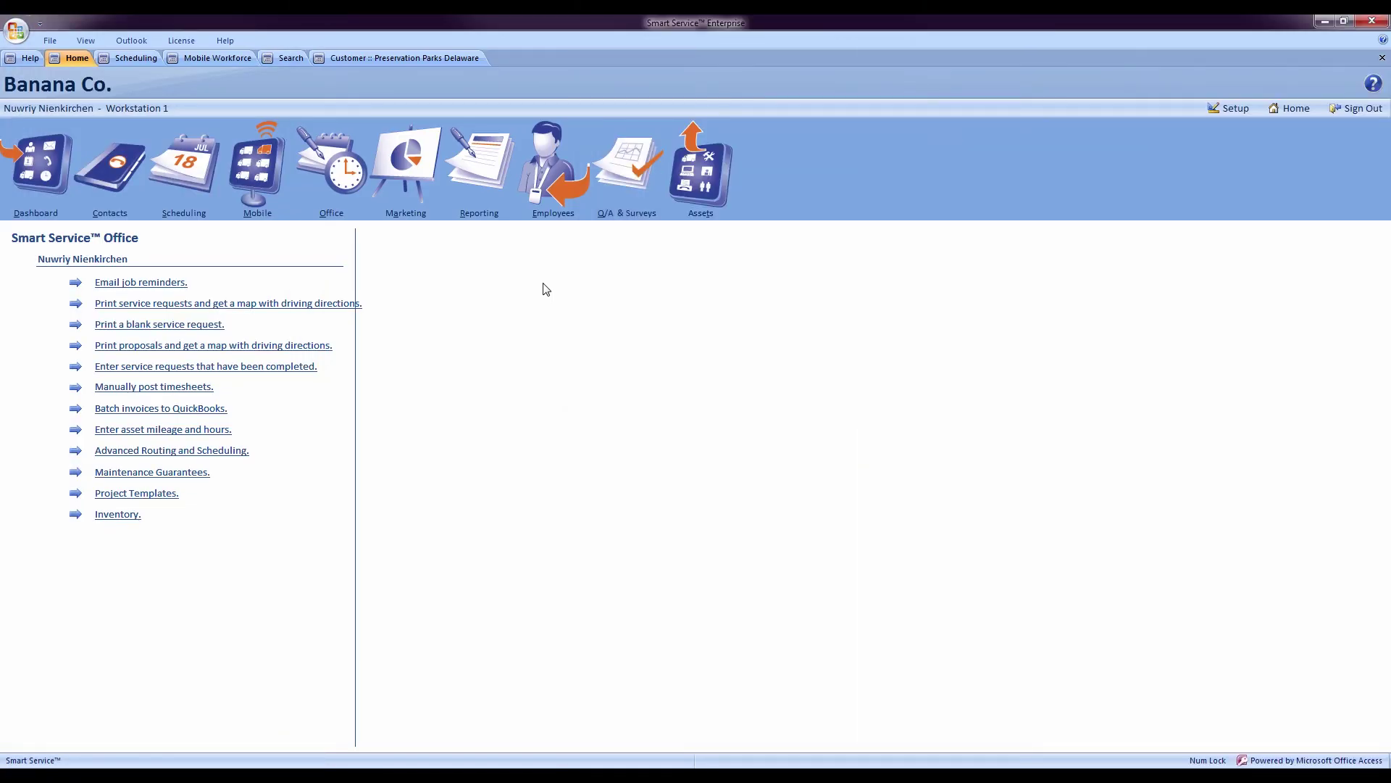
Open Reporting and list the Timesheet report category
click(487, 154)
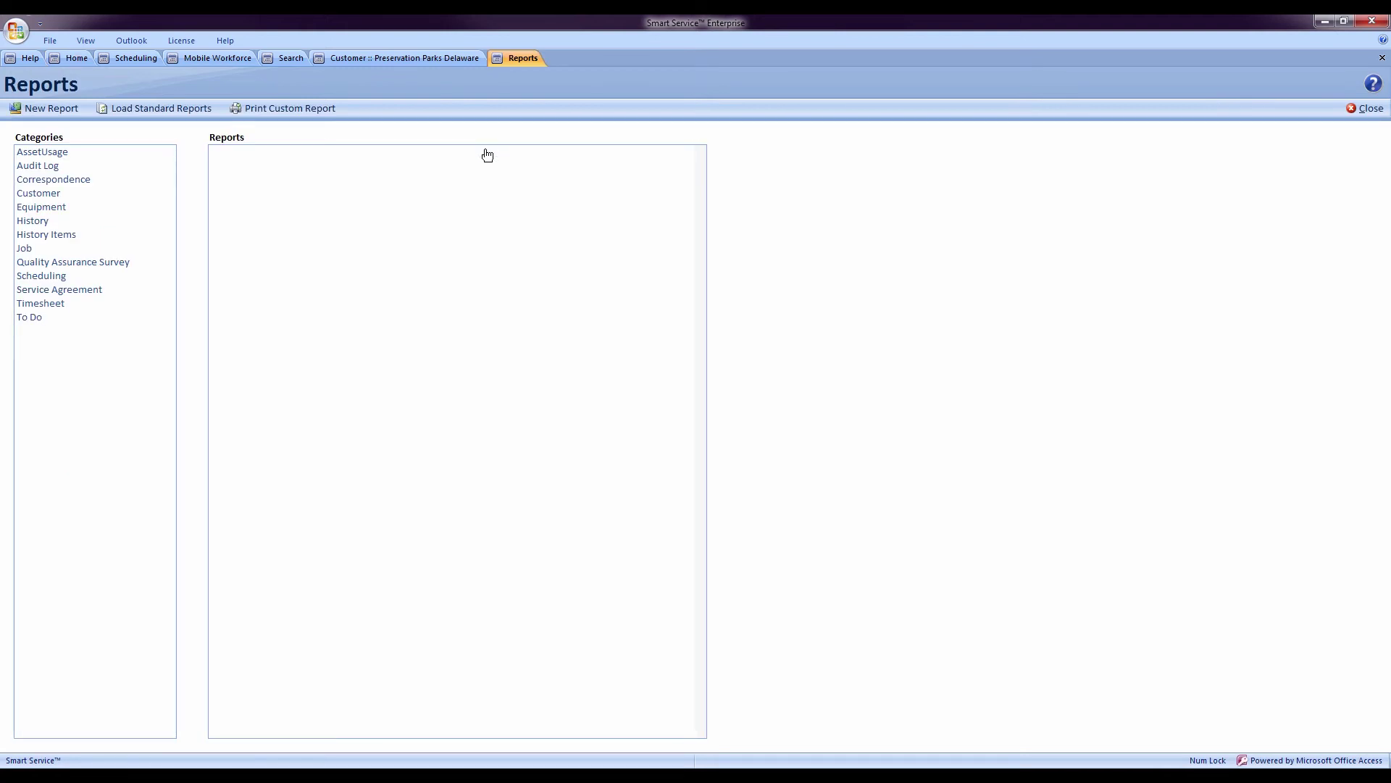
click(72, 305)
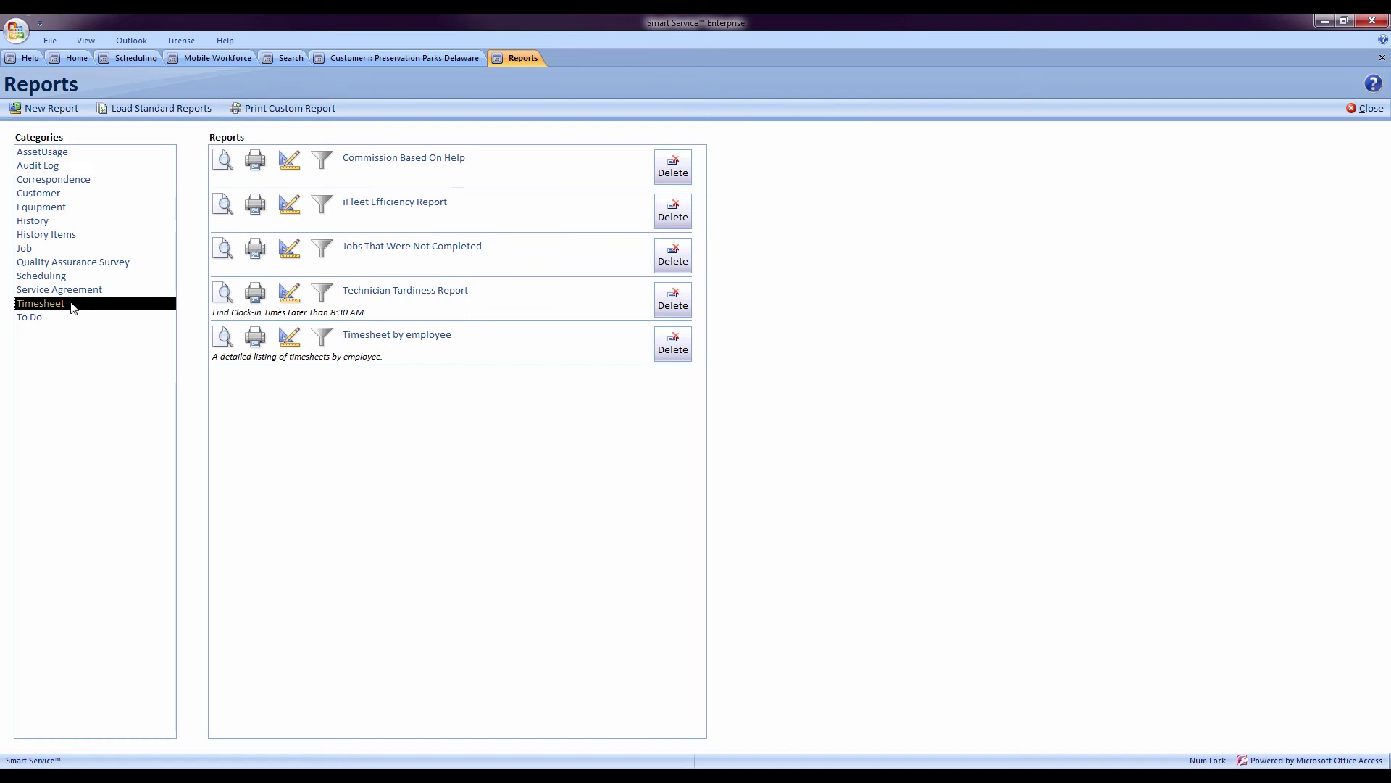
Save a copy of the iFleet Efficiency Report as 'iFleet Efficiency Report - Copy'
click(289, 206)
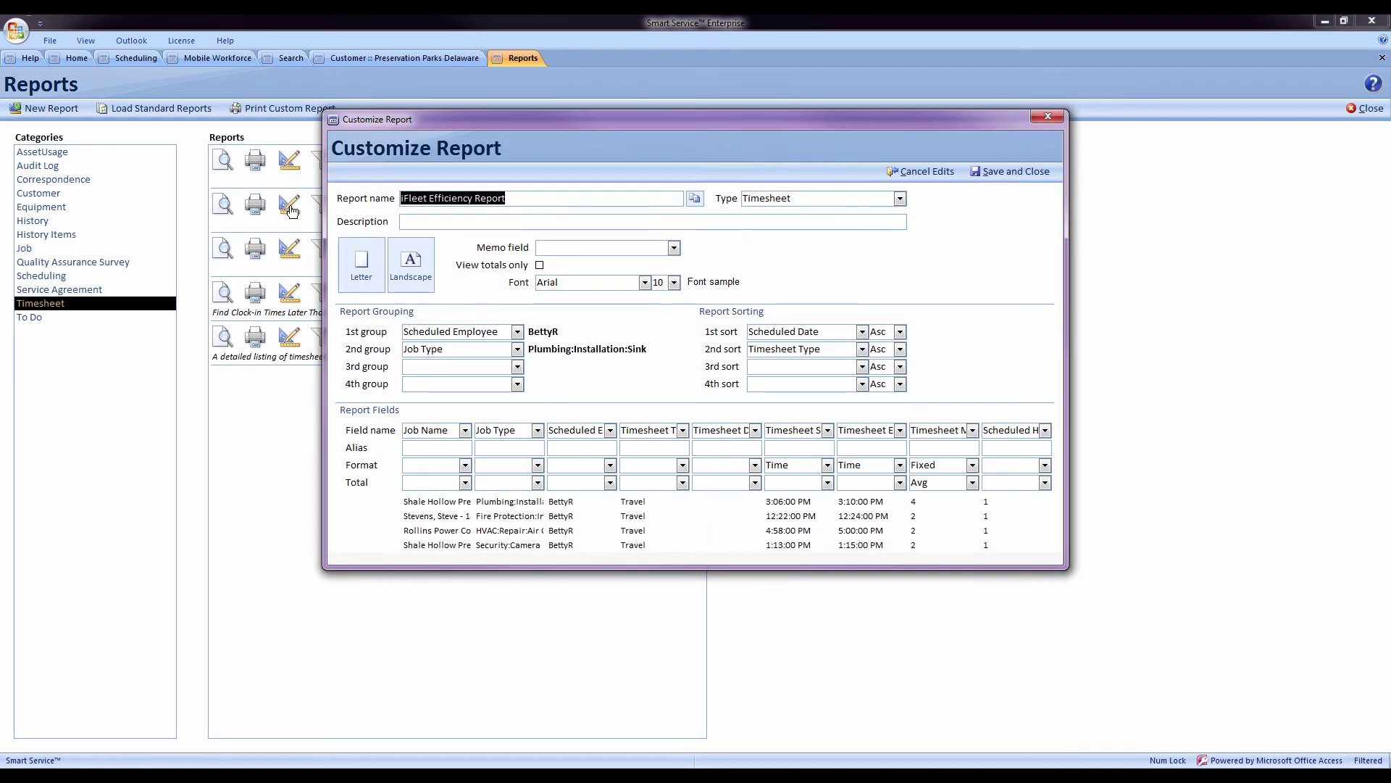
click(697, 200)
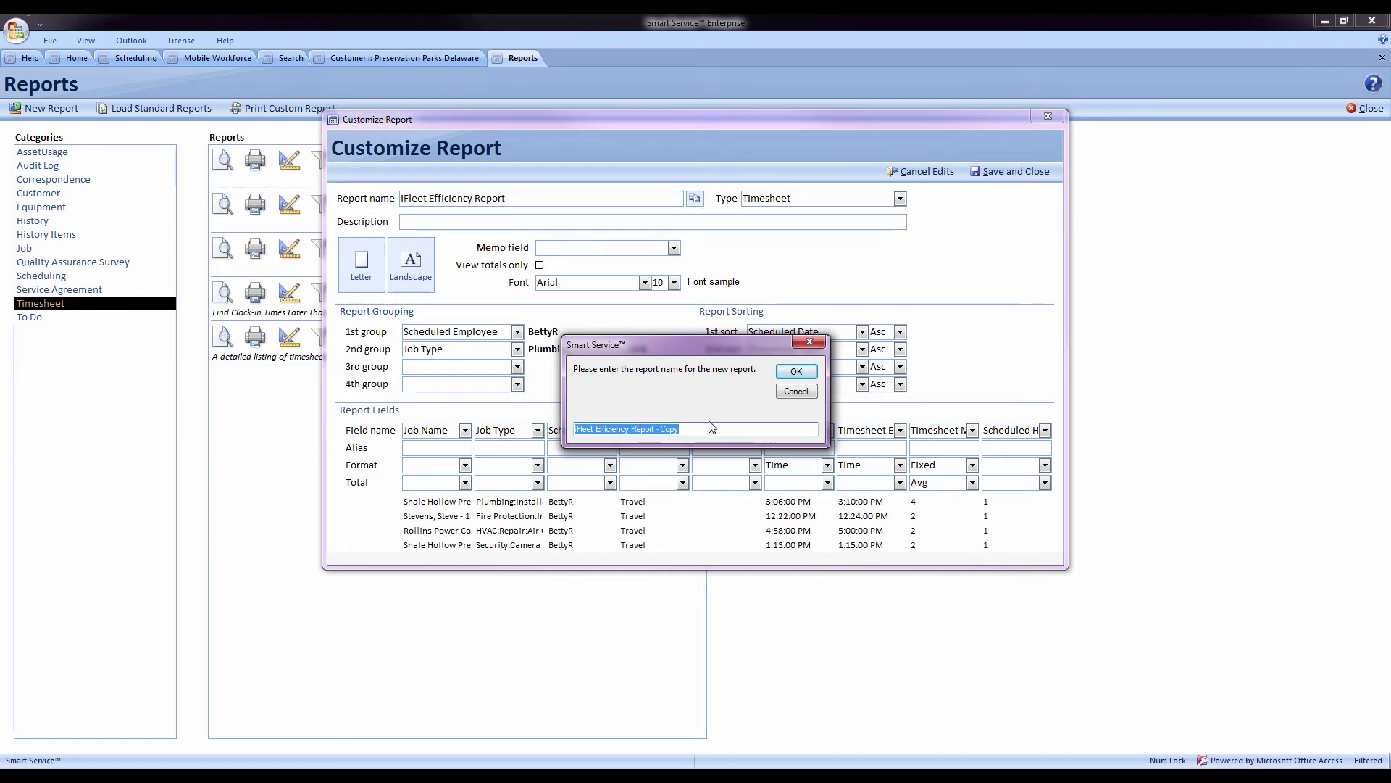
click(795, 374)
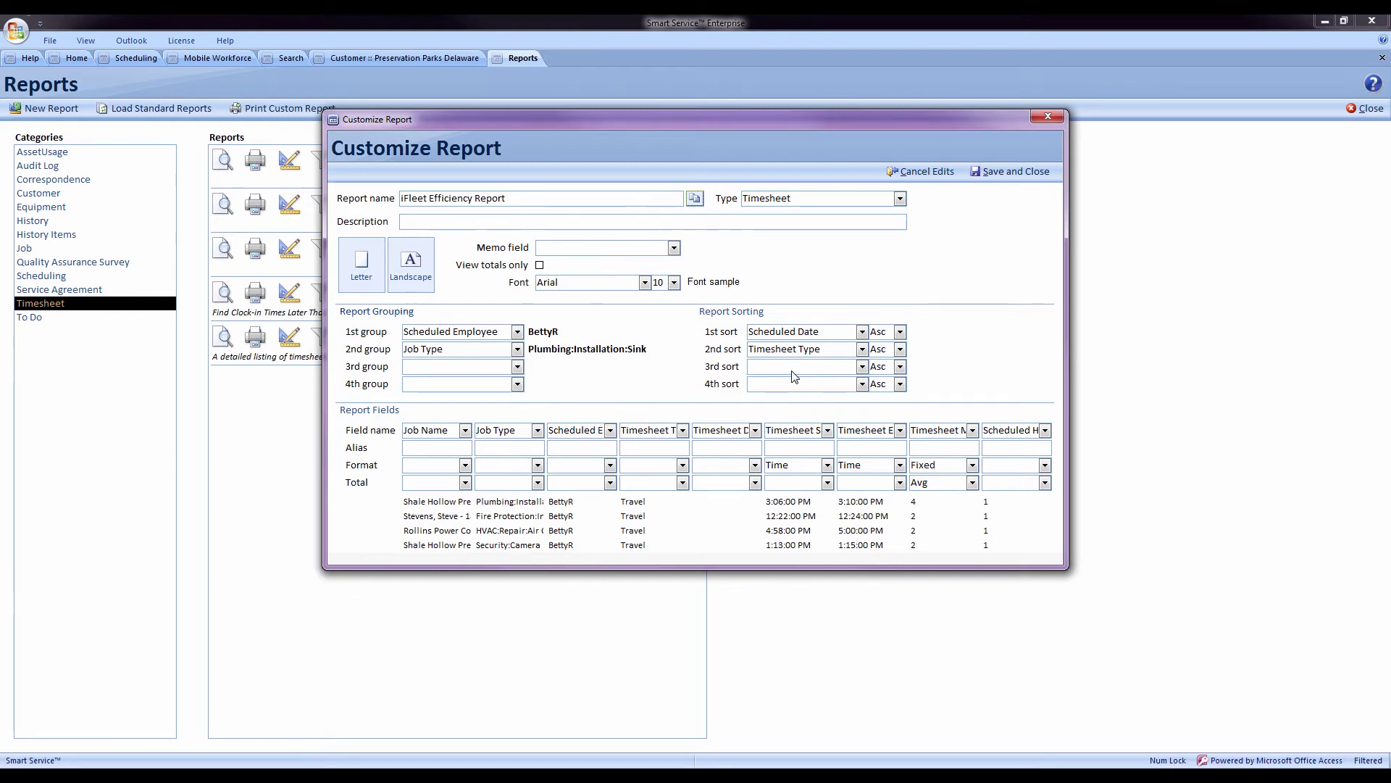
click(985, 172)
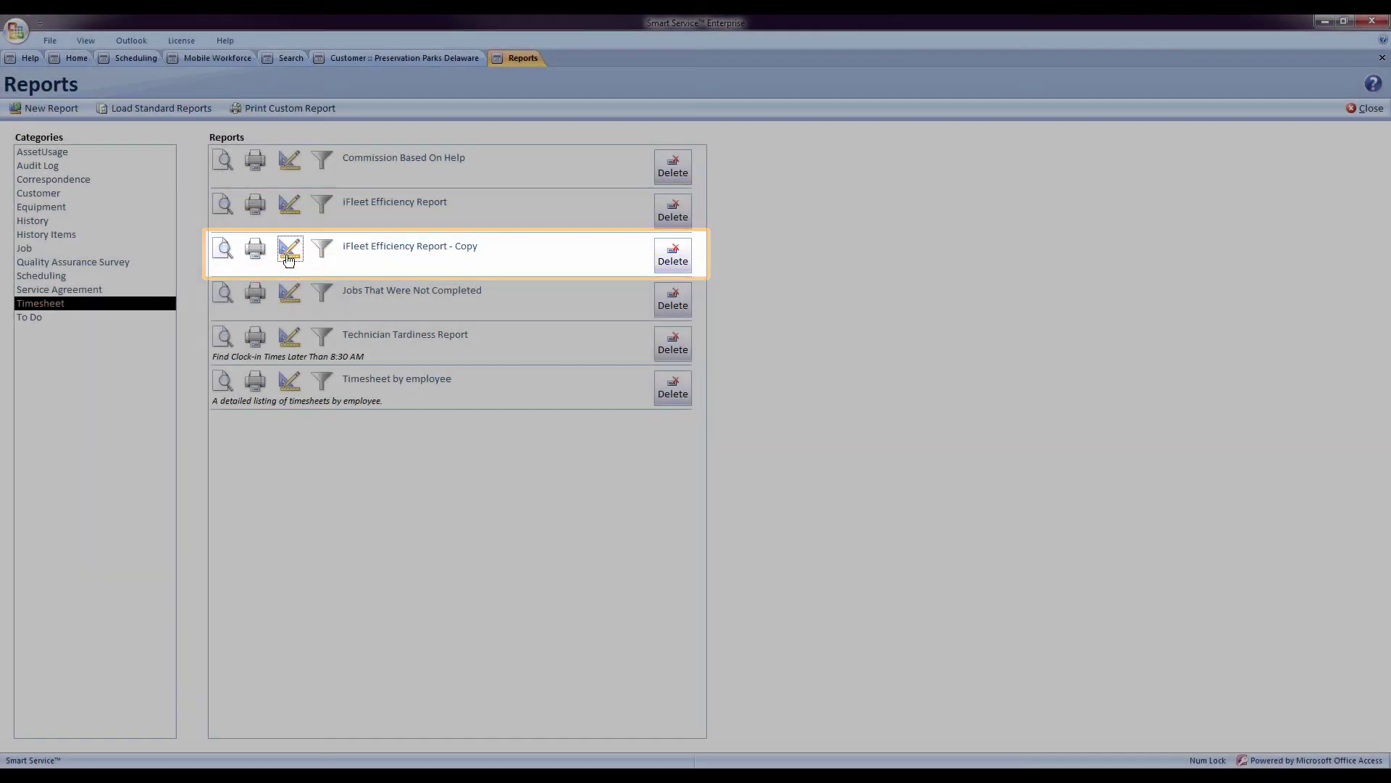
Set the copied report's third column field to Scheduled Date
click(288, 250)
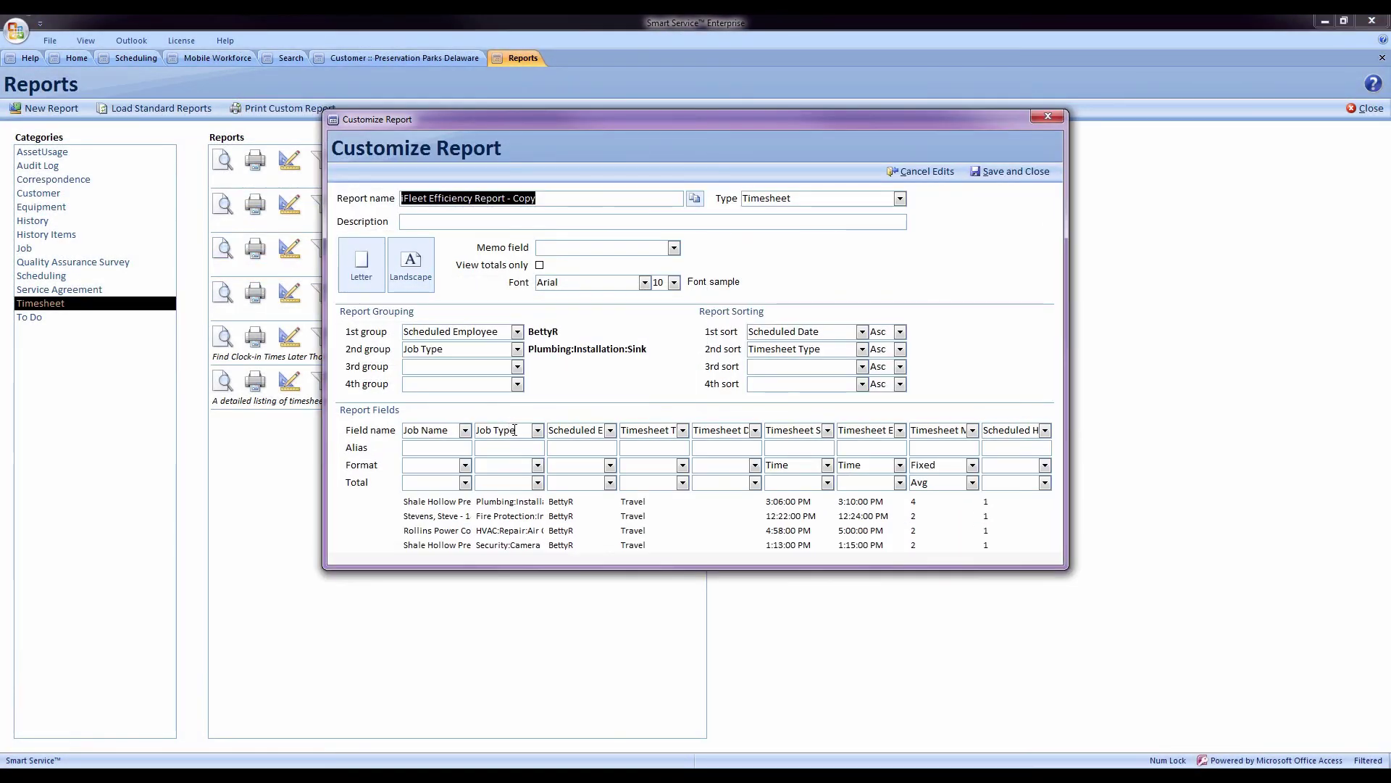
click(610, 431)
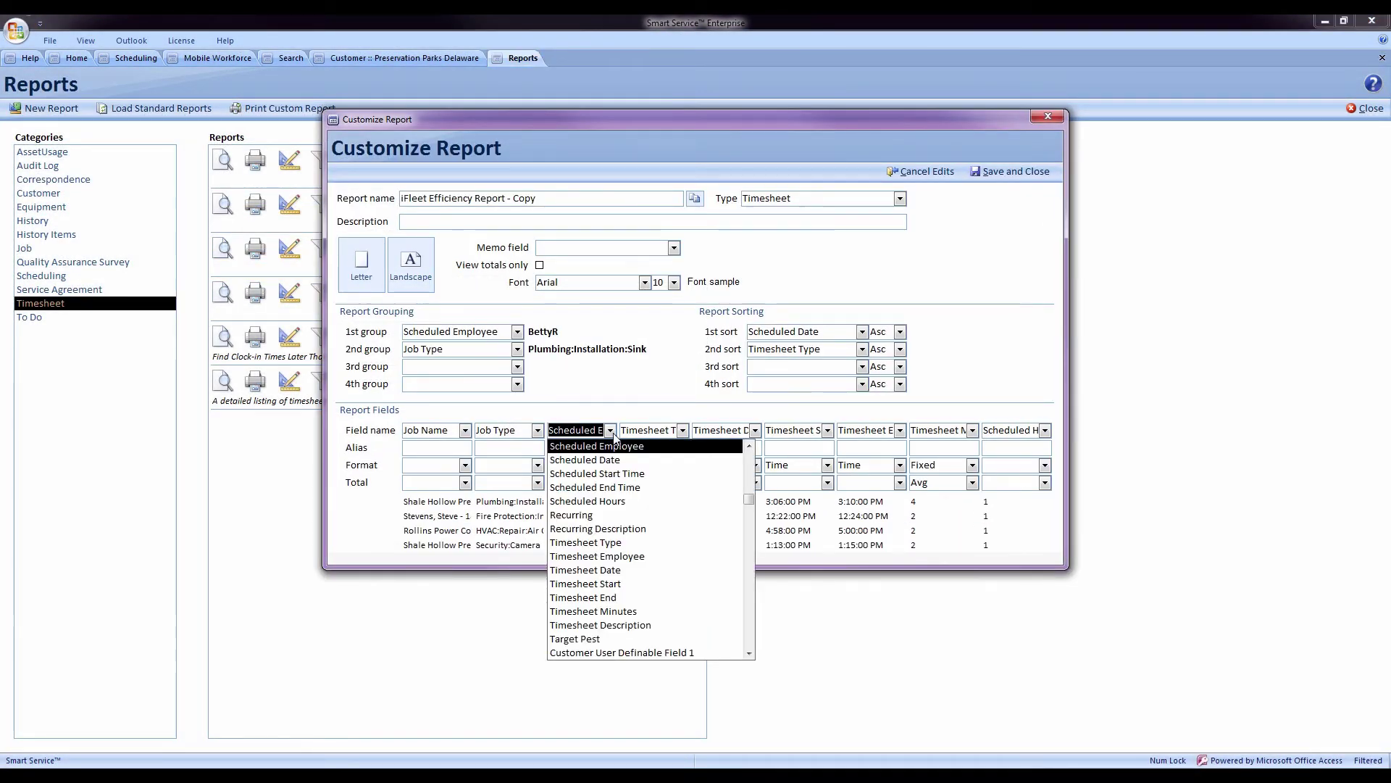
click(610, 459)
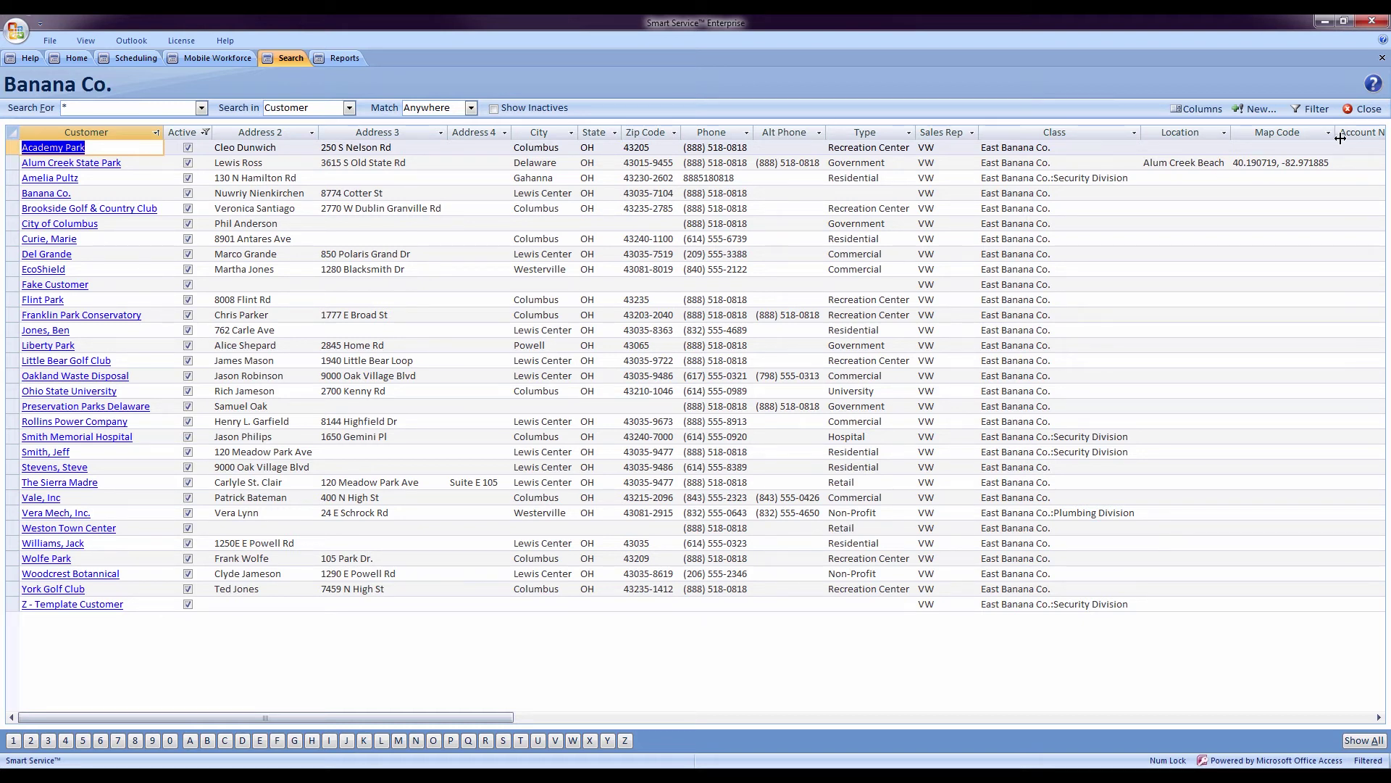
Move Account Number to the top of the customer search's displayed columns
click(1201, 110)
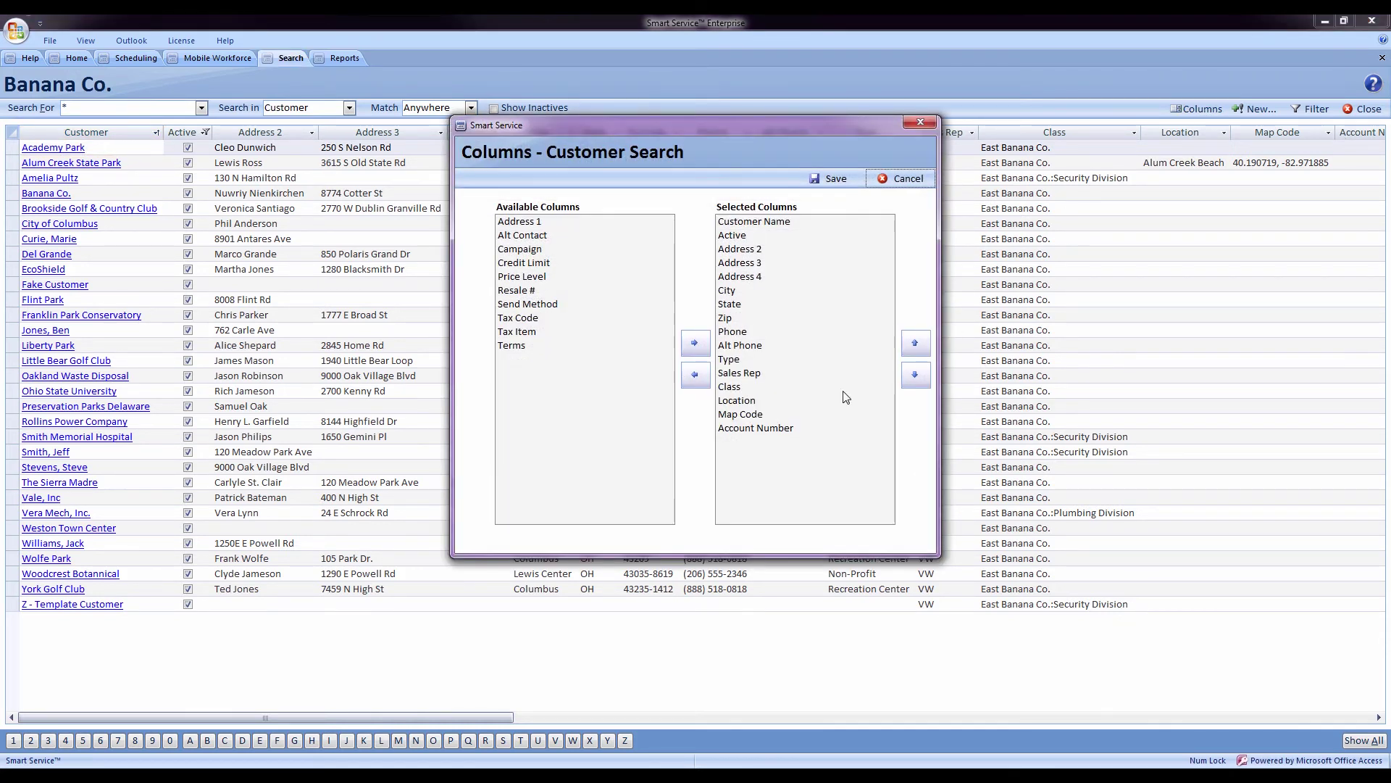
click(773, 433)
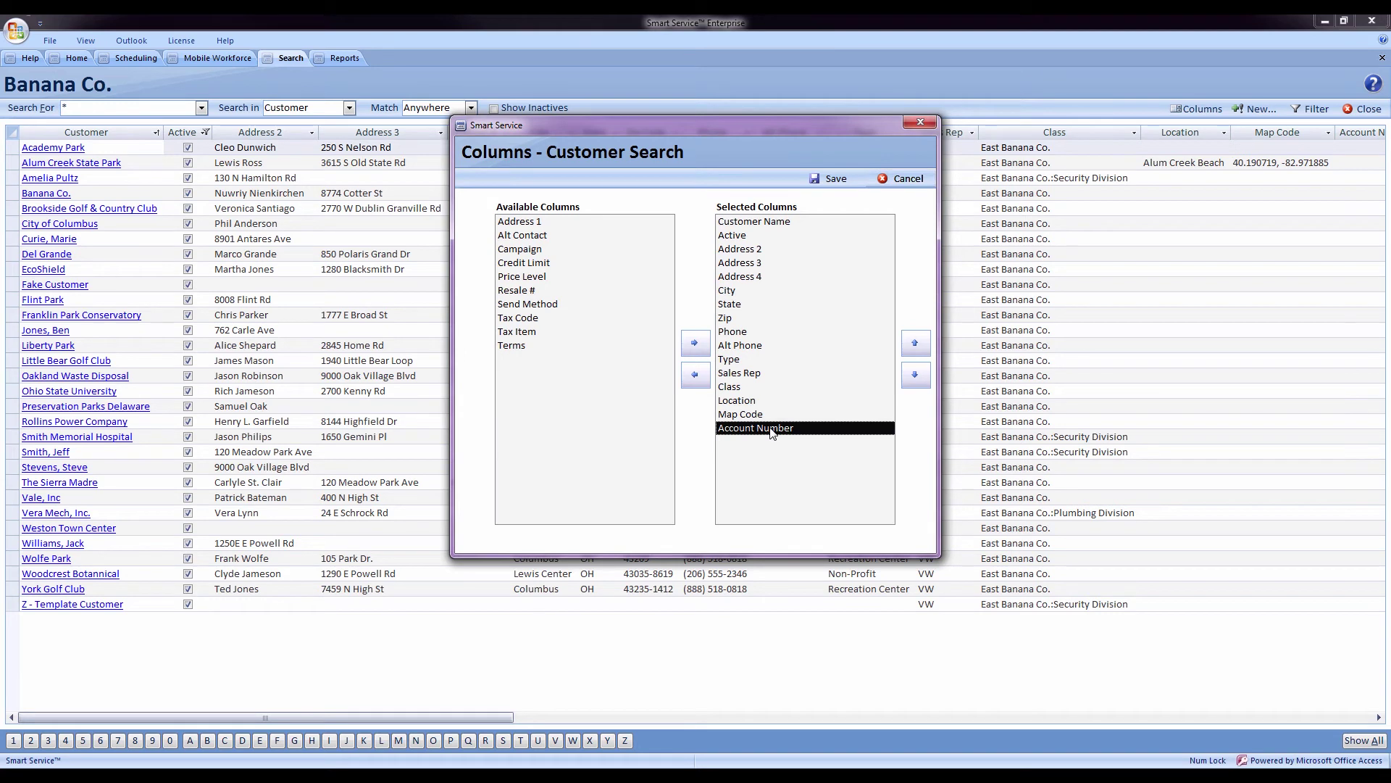
click(915, 344)
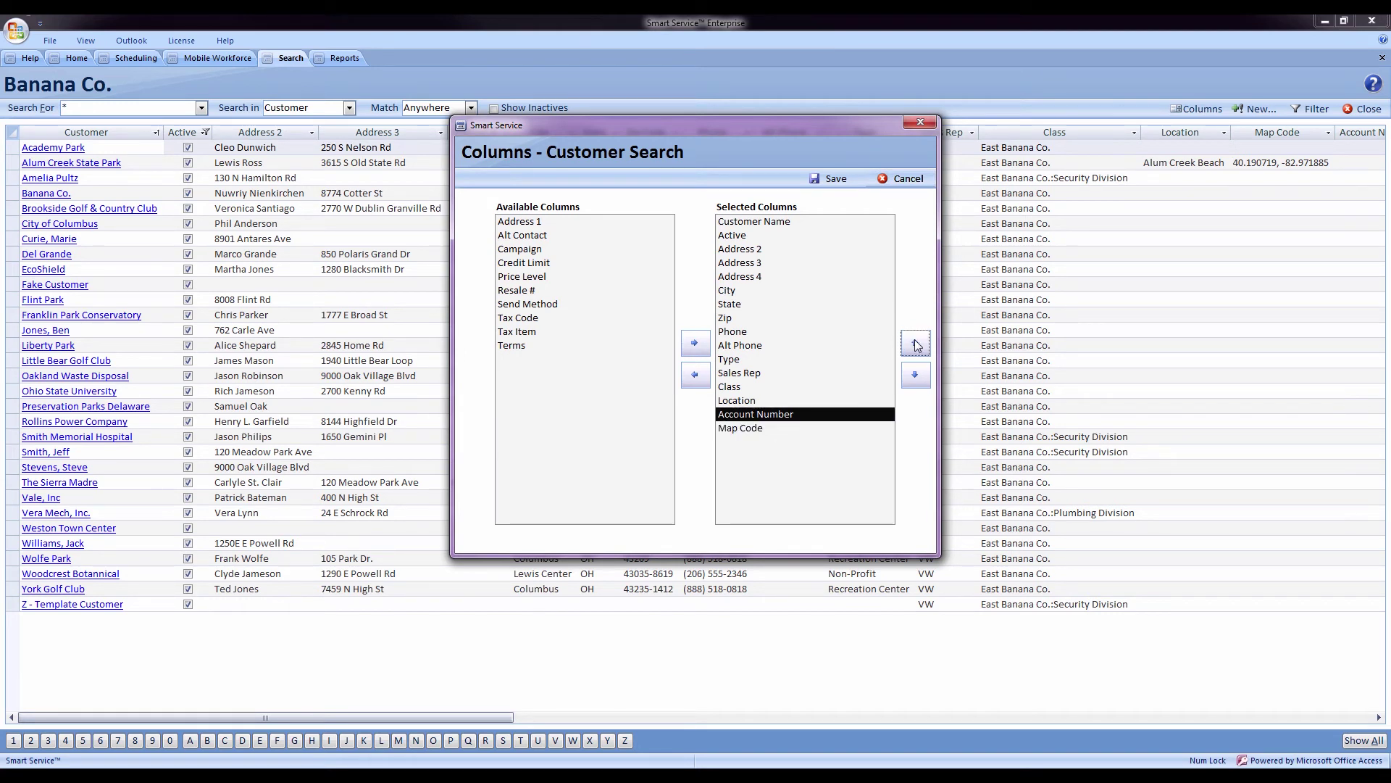
click(915, 344)
click(915, 343)
click(915, 344)
click(915, 343)
click(915, 343)
click(915, 343)
click(915, 344)
click(915, 343)
click(915, 343)
click(915, 343)
click(915, 344)
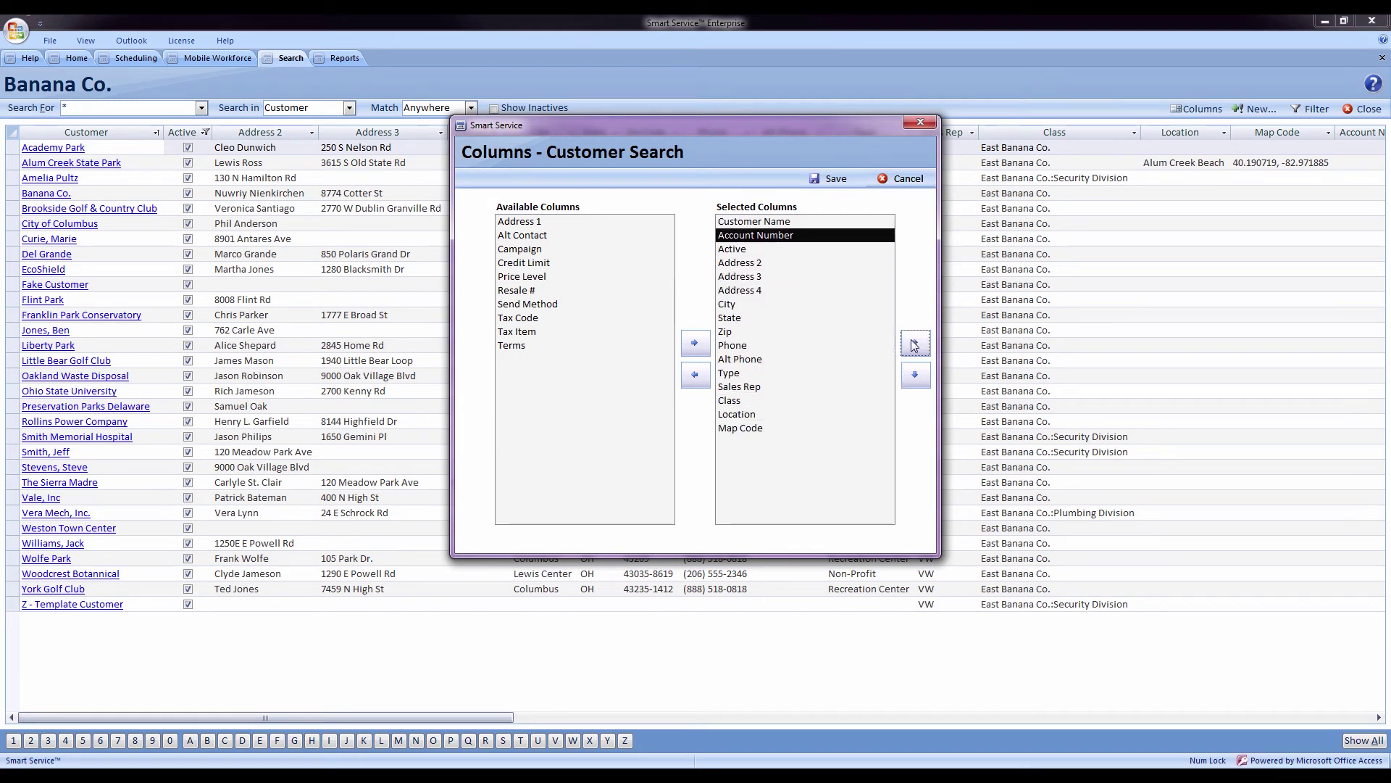
click(913, 343)
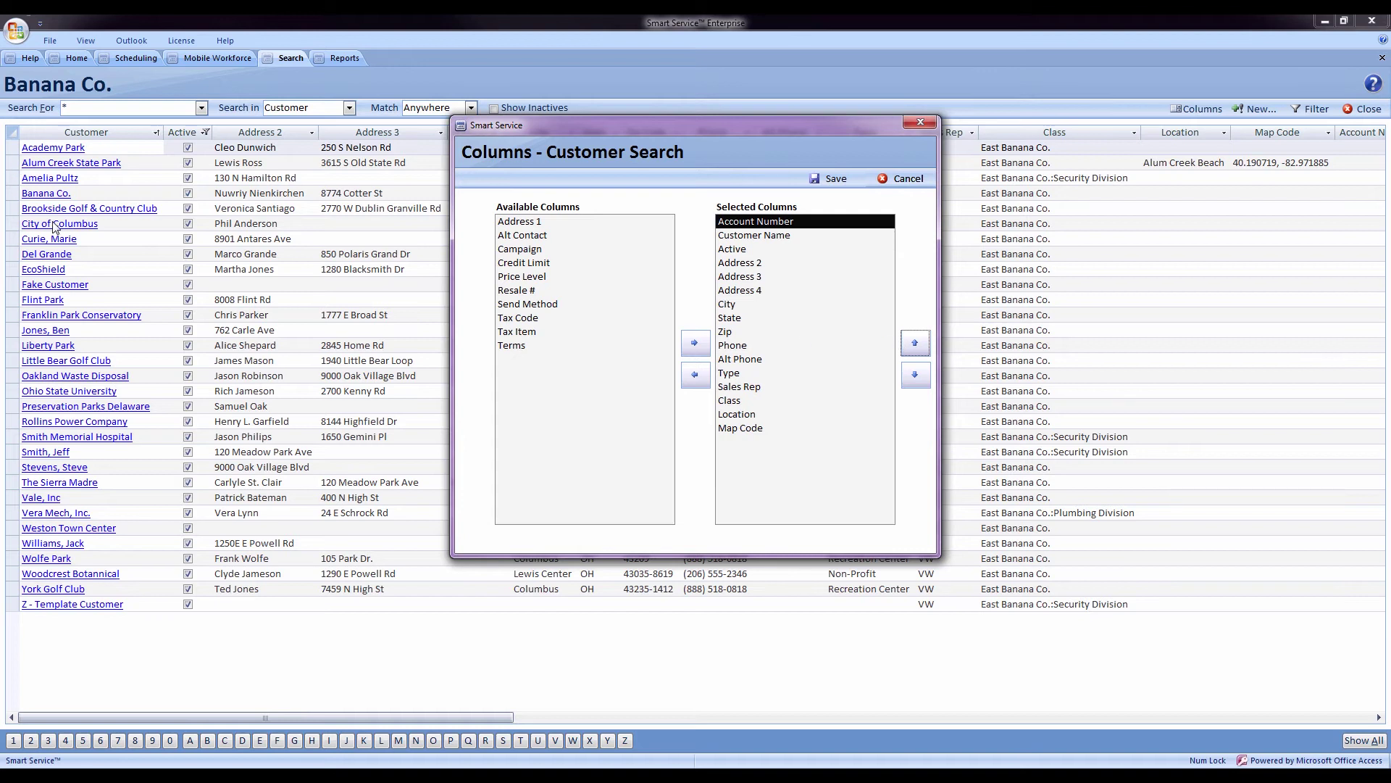
Remove Map Code from the displayed columns
click(746, 429)
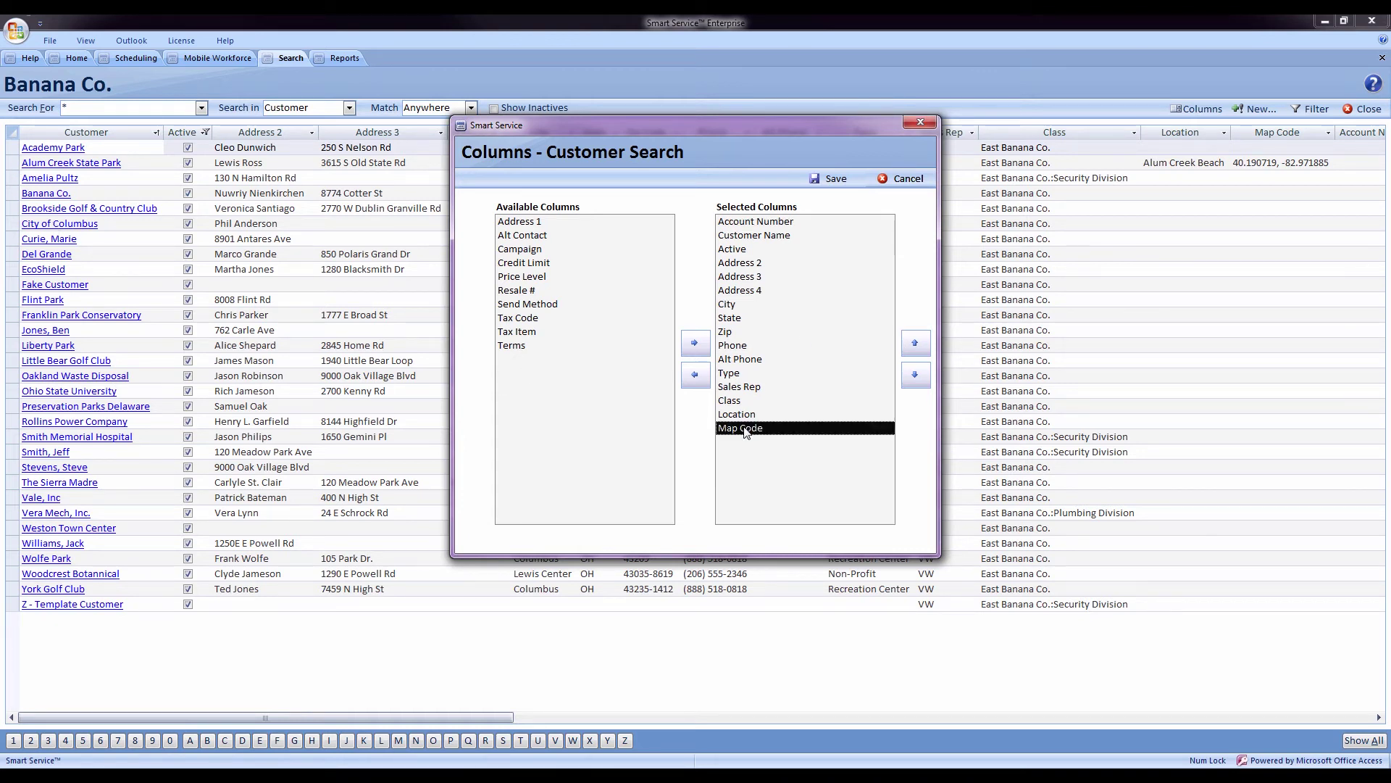
click(694, 376)
click(509, 278)
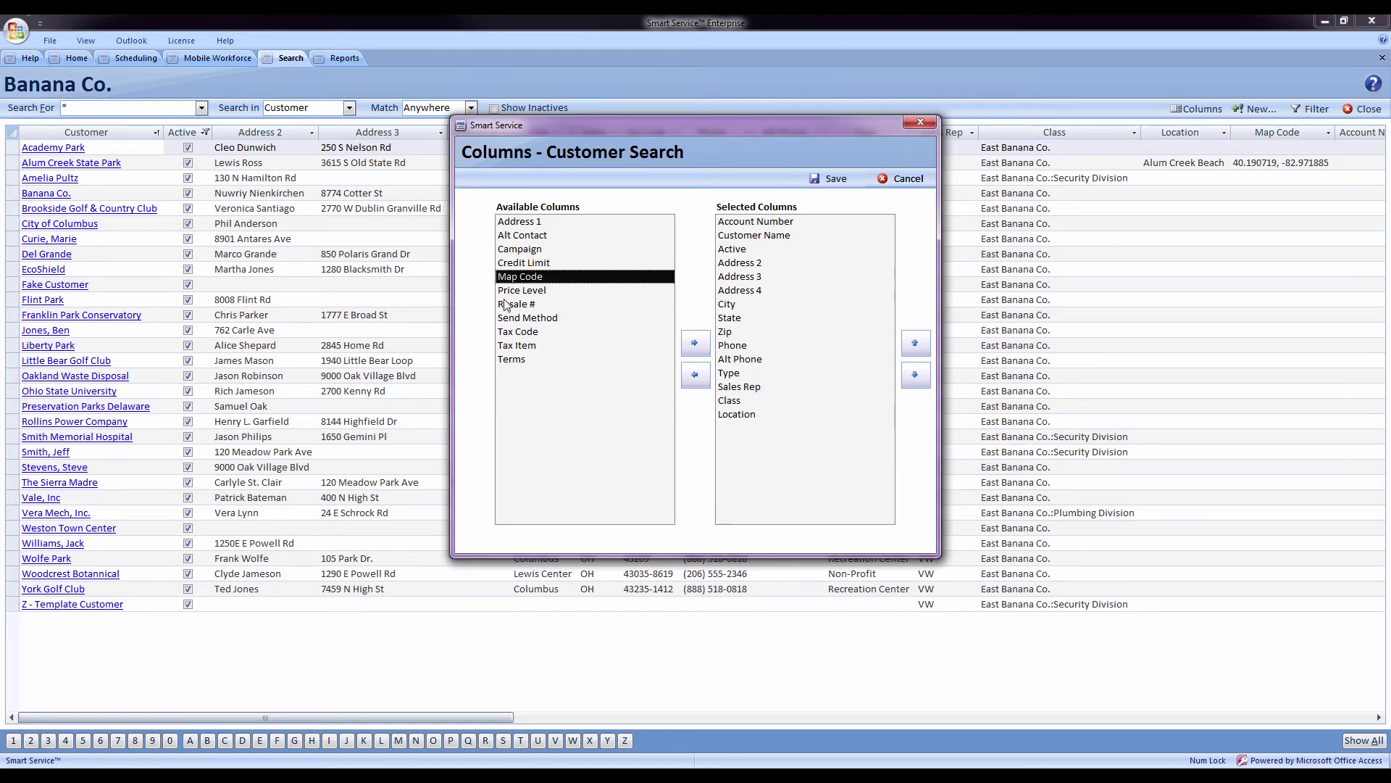
Save the column layout and check it by switching the search to Job and back to Customer
click(835, 178)
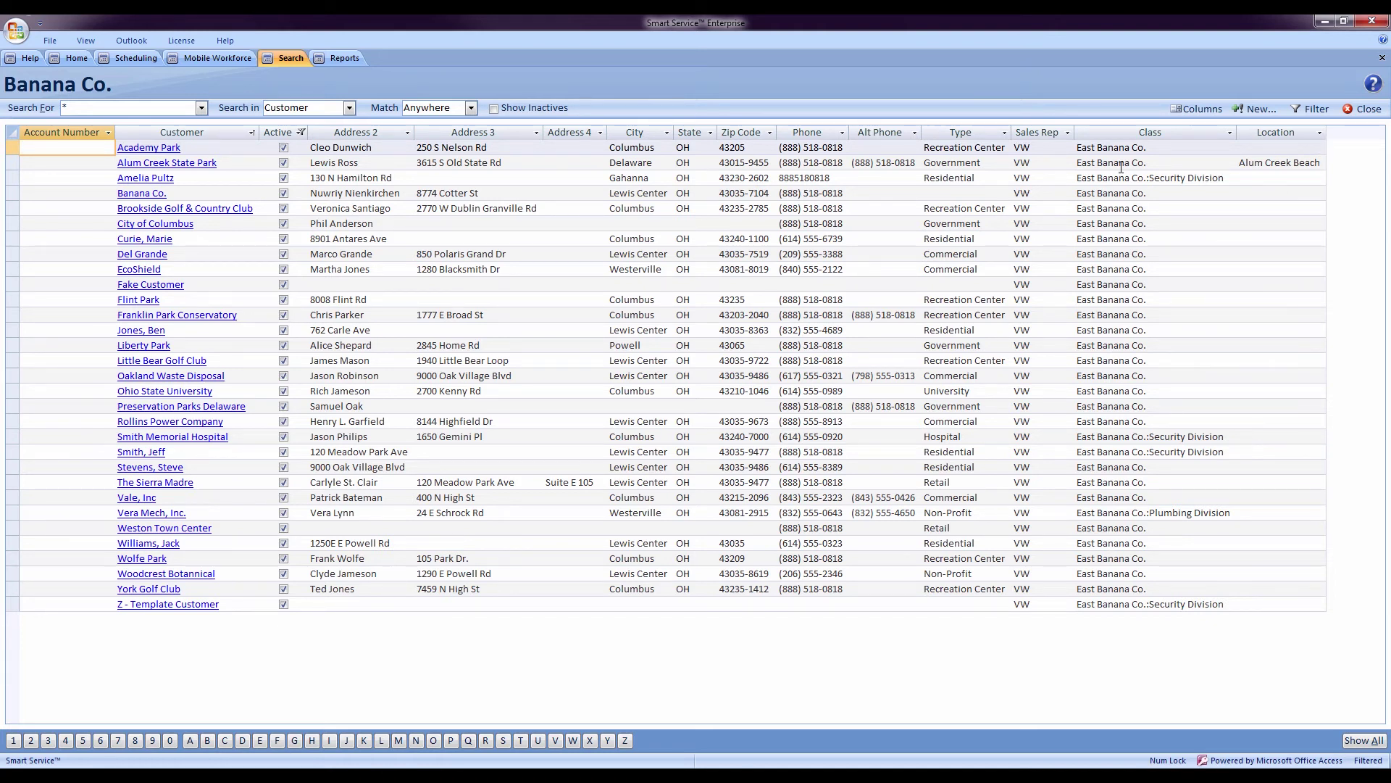
click(349, 108)
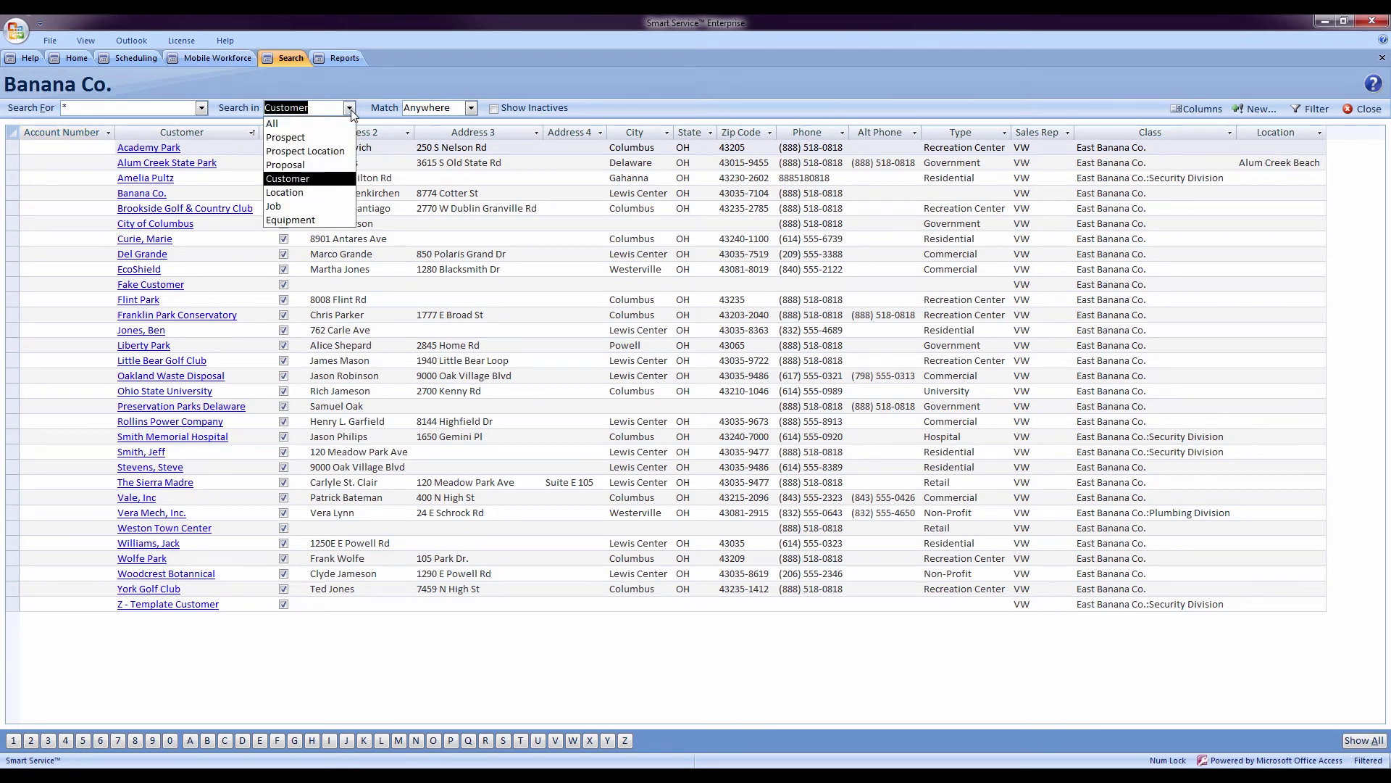
click(287, 206)
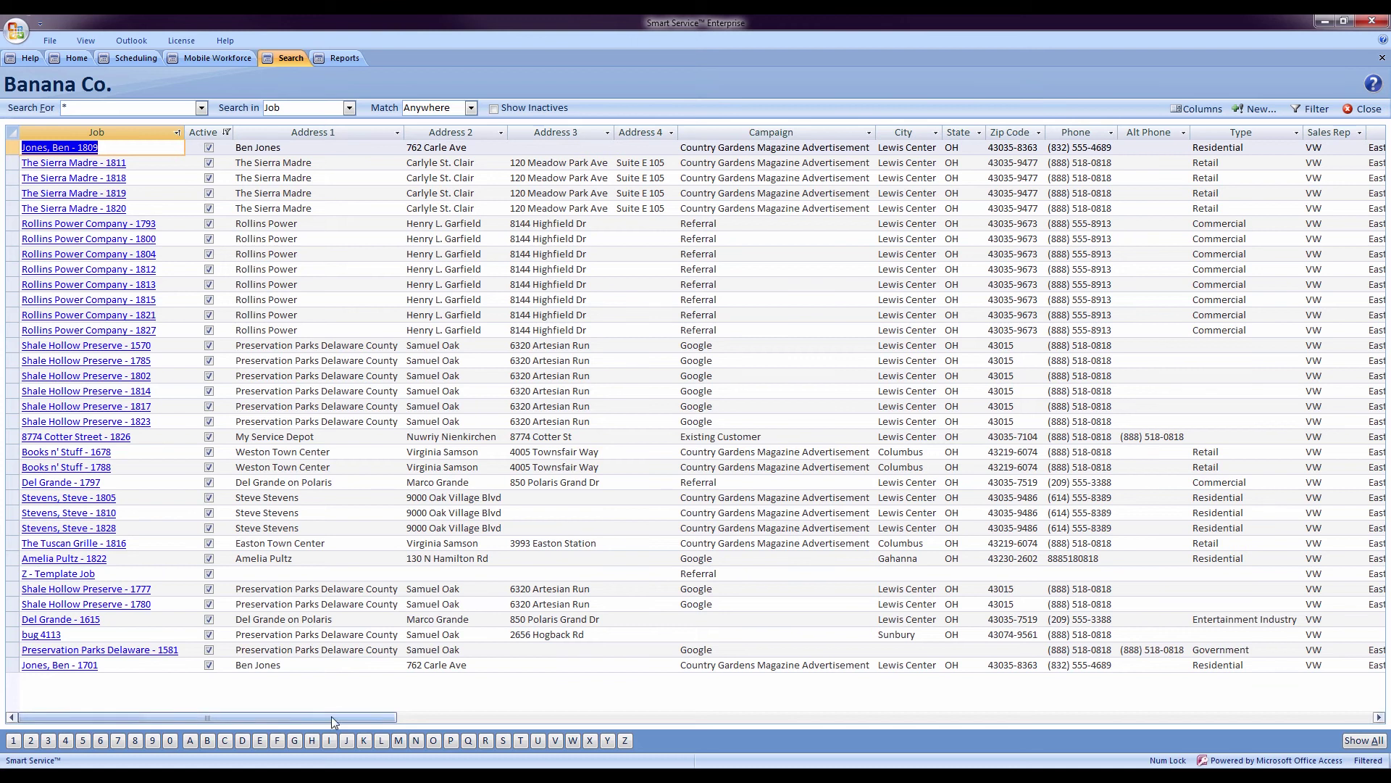
drag(332, 716, 480, 698)
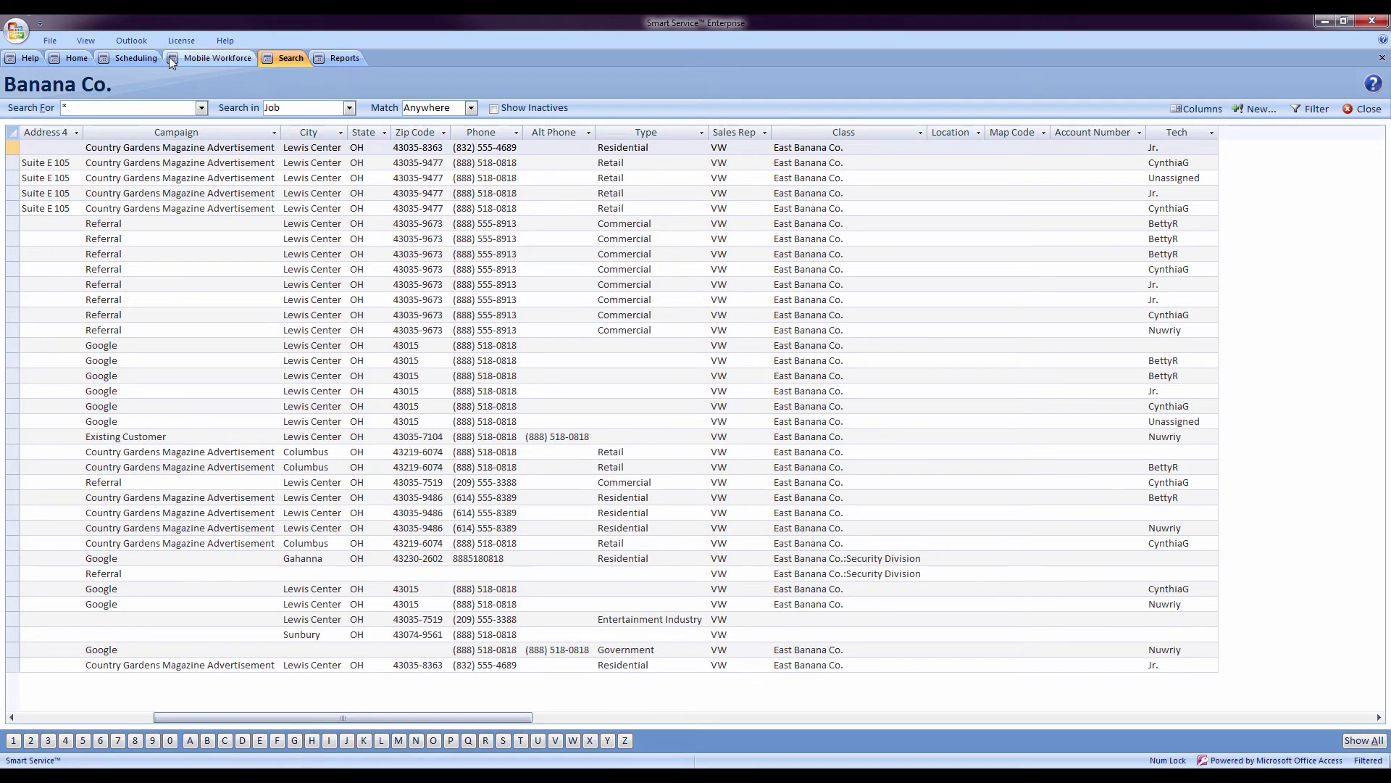
click(348, 107)
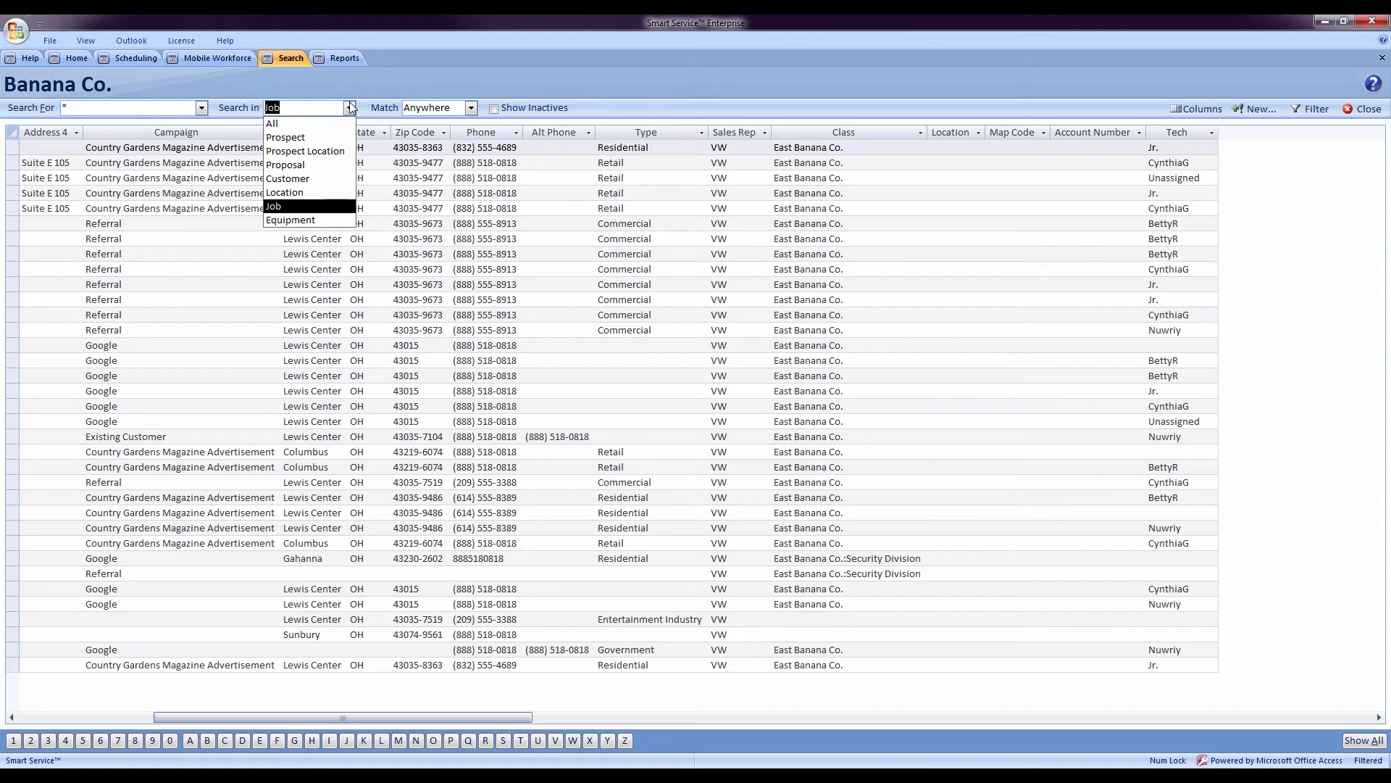
click(303, 179)
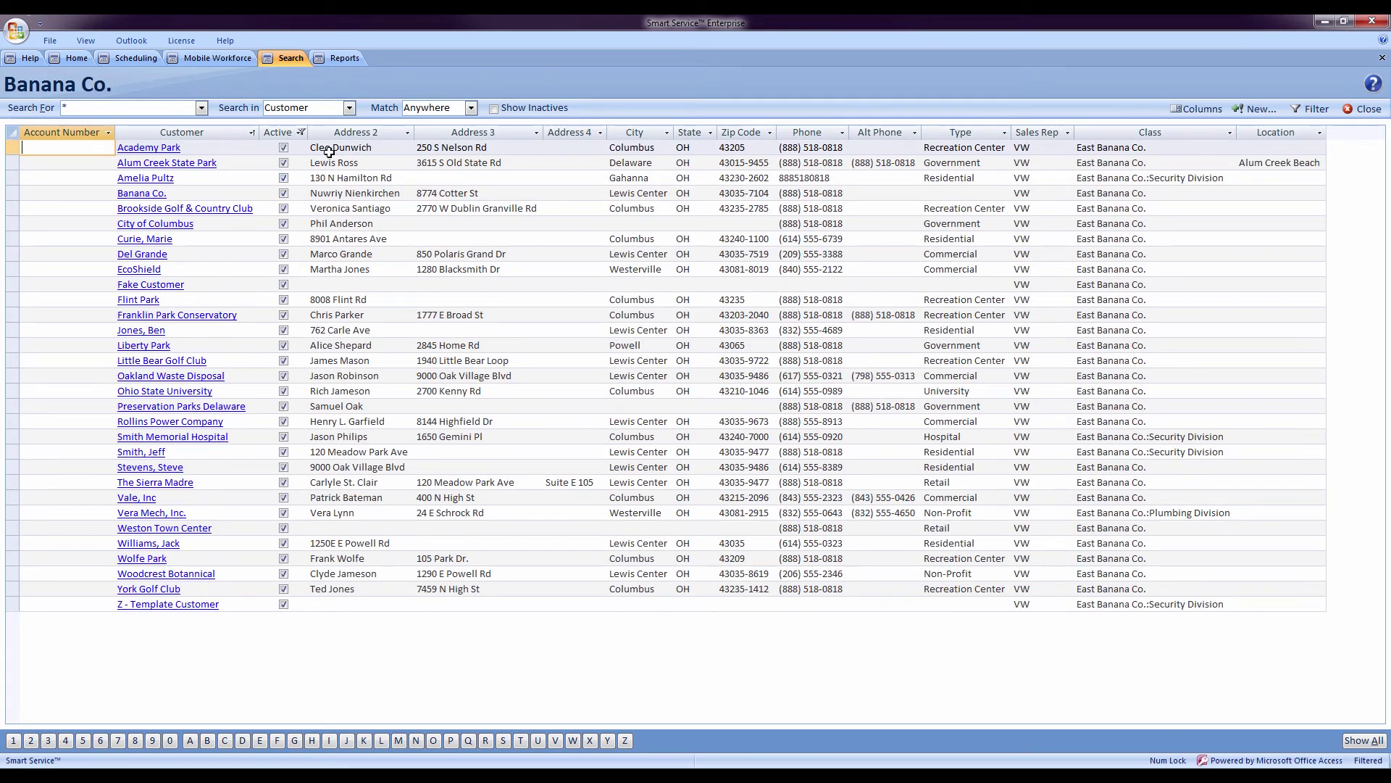
click(349, 108)
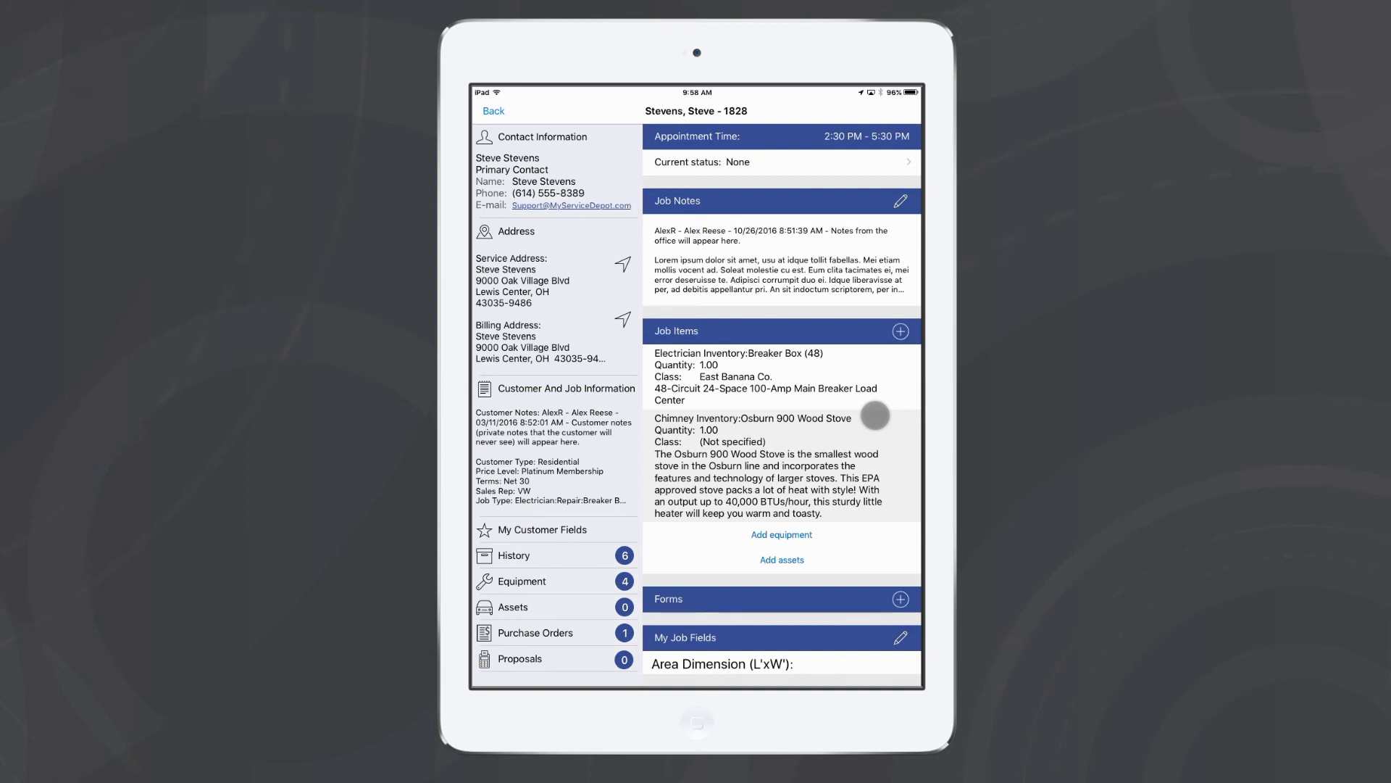
Create a new proposal for job 1828 with job type Electrician:Installation:Generator
drag(594, 308, 583, 230)
click(553, 658)
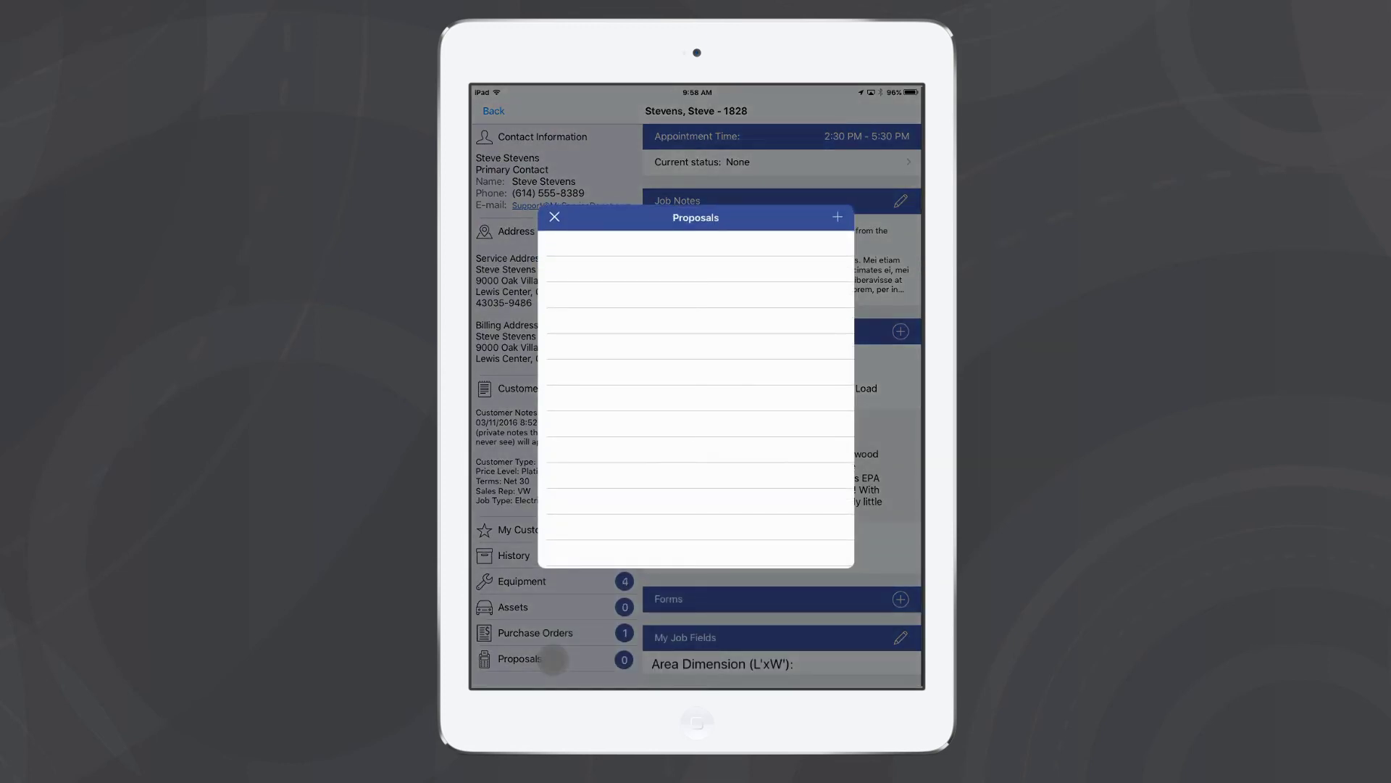
click(837, 217)
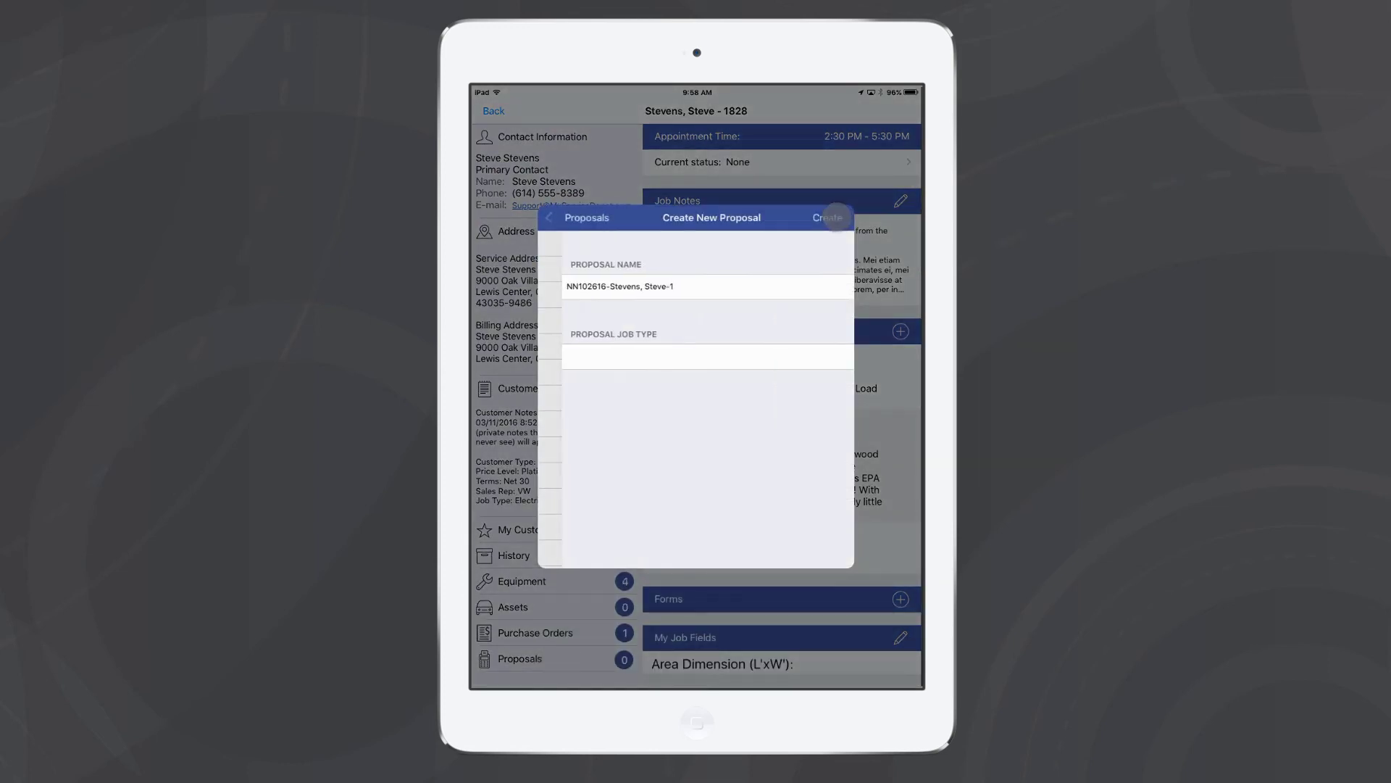
click(730, 356)
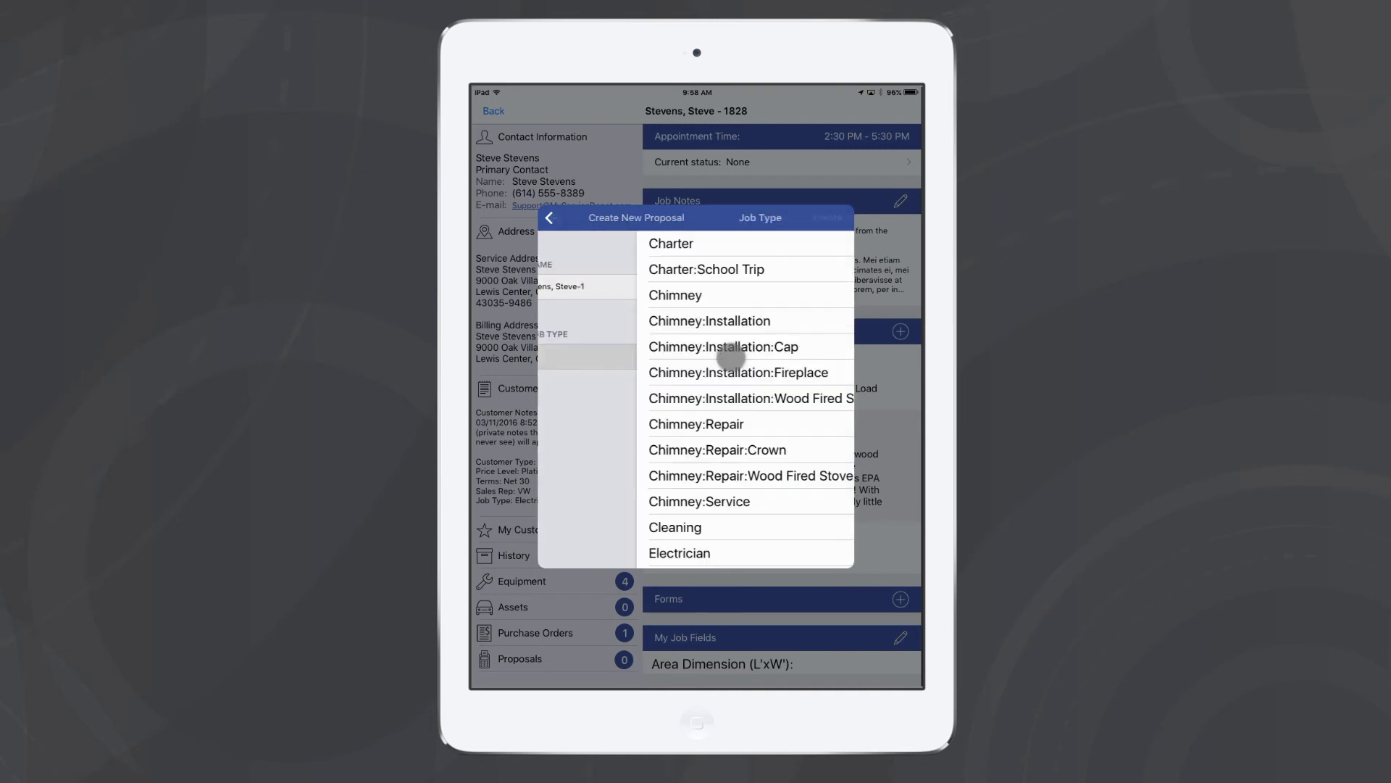
drag(746, 379, 744, 338)
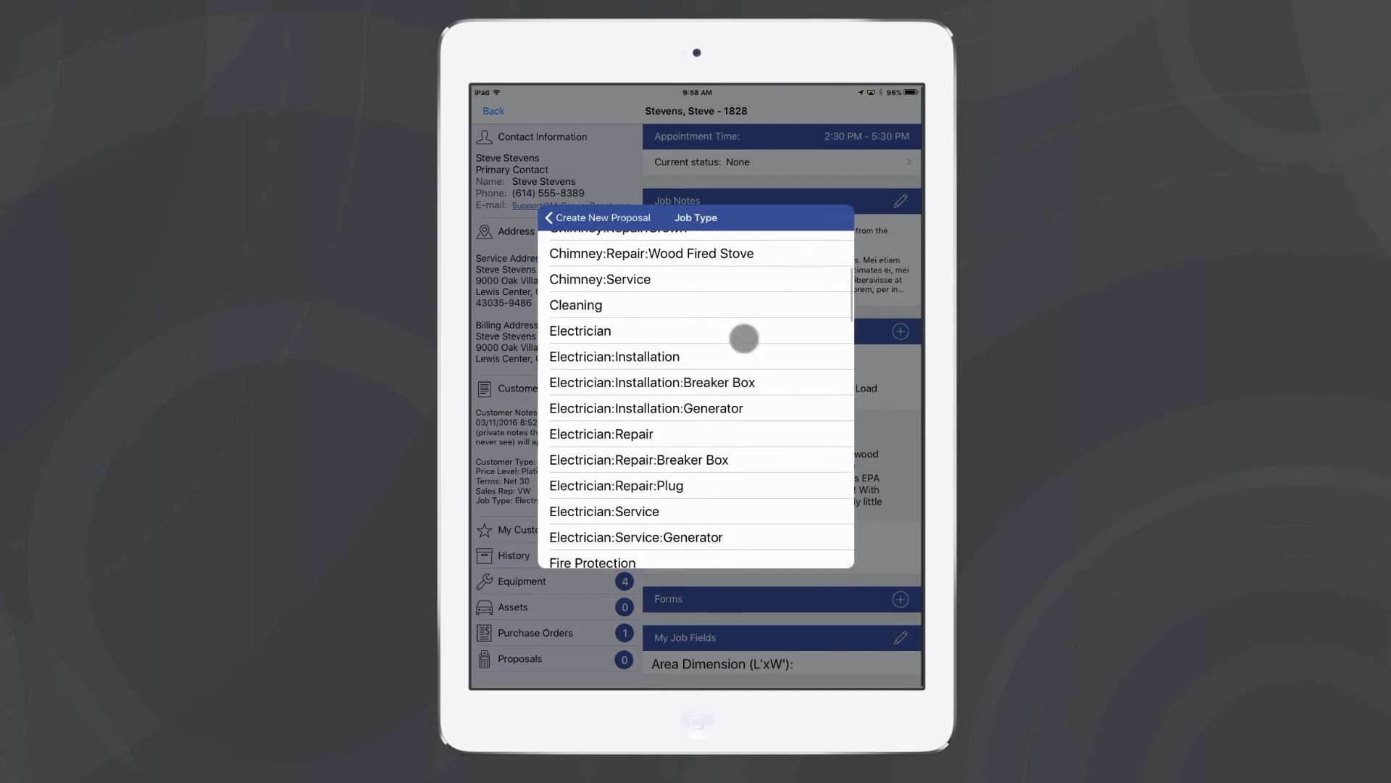
click(718, 408)
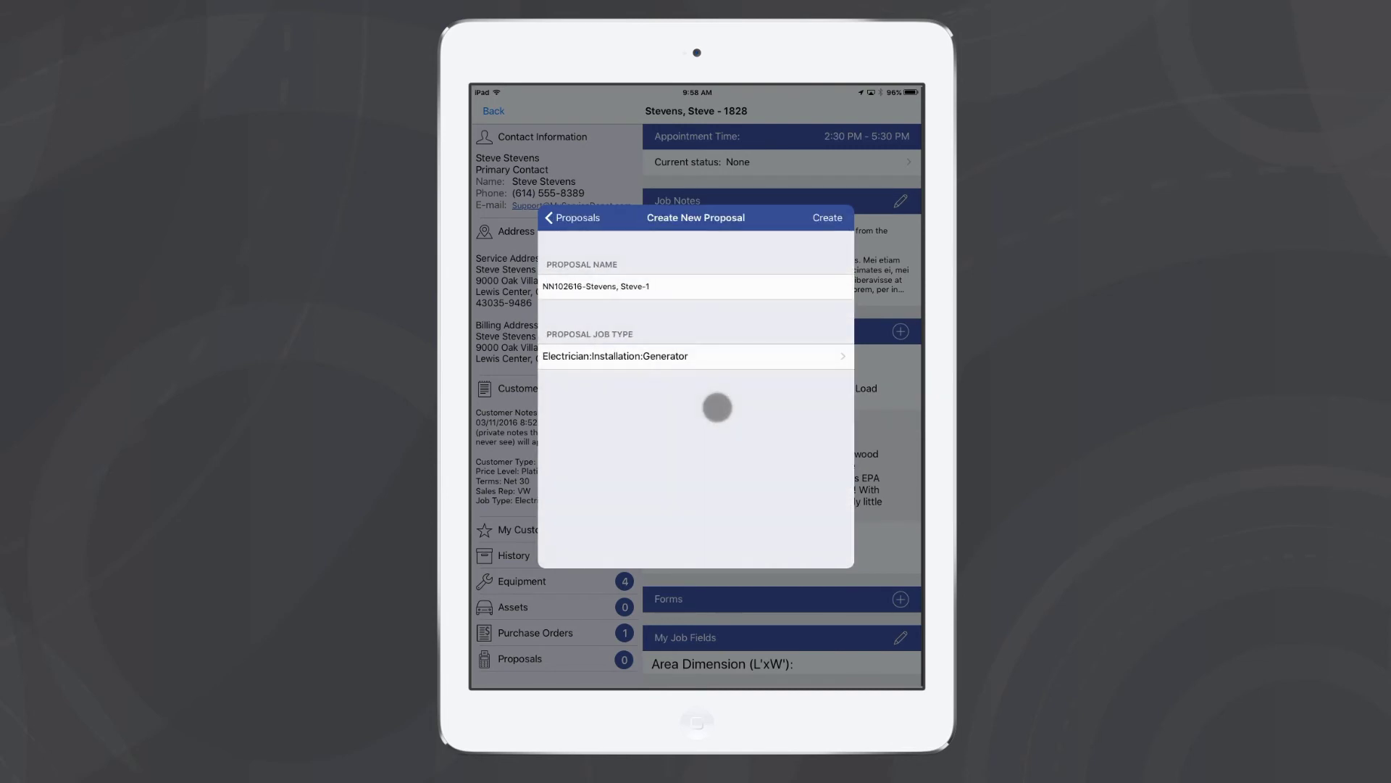
click(828, 218)
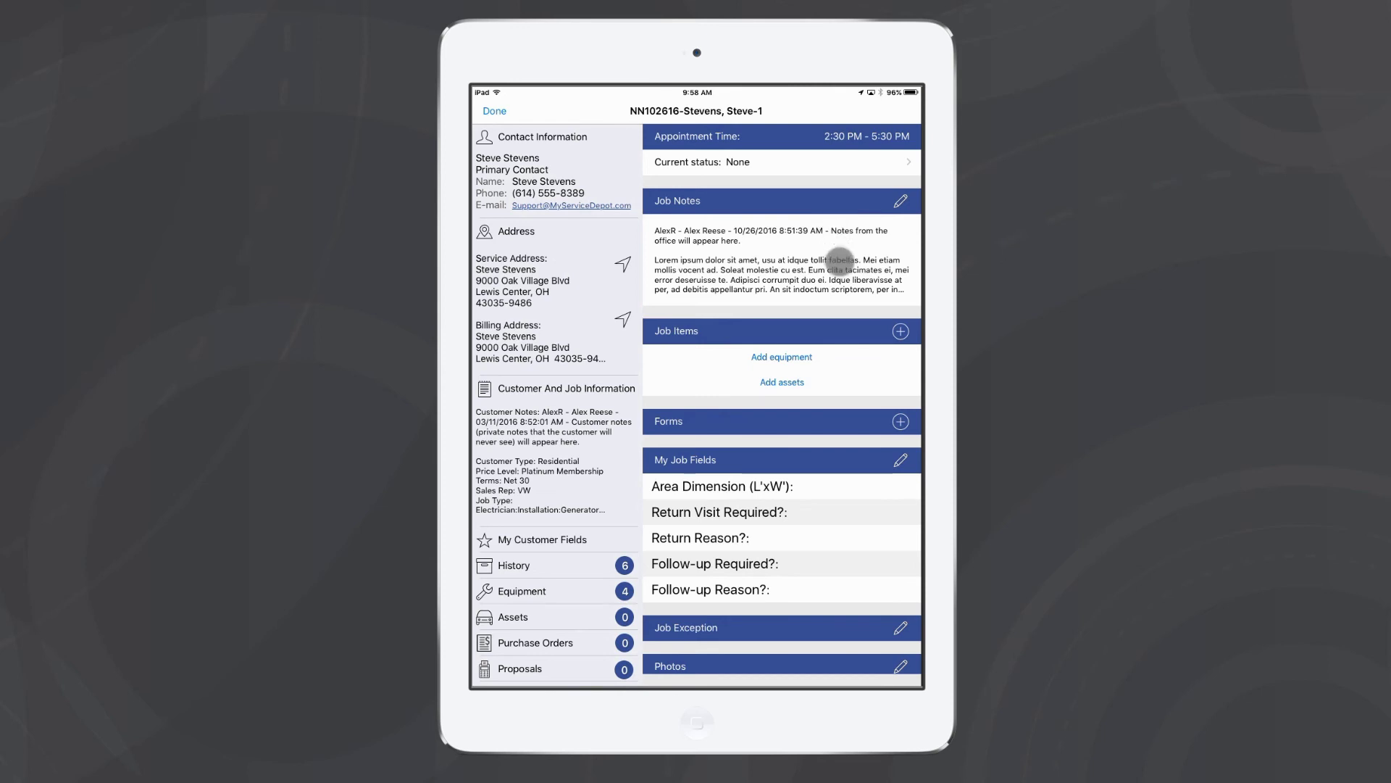
Add Electrician Inventory:Circuit Breaker (20Amp) as a job item
drag(833, 254, 831, 221)
click(899, 251)
click(748, 285)
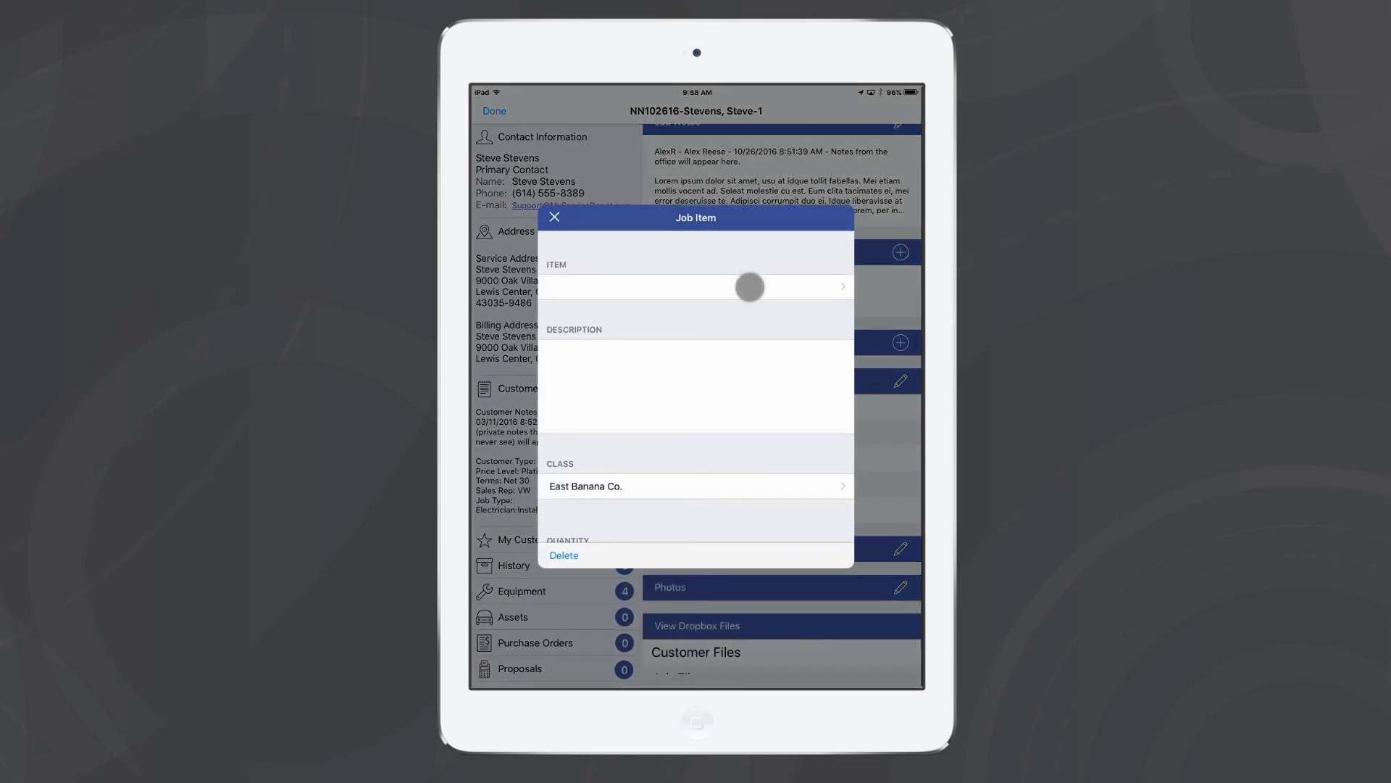
scroll(723, 441, down, 15)
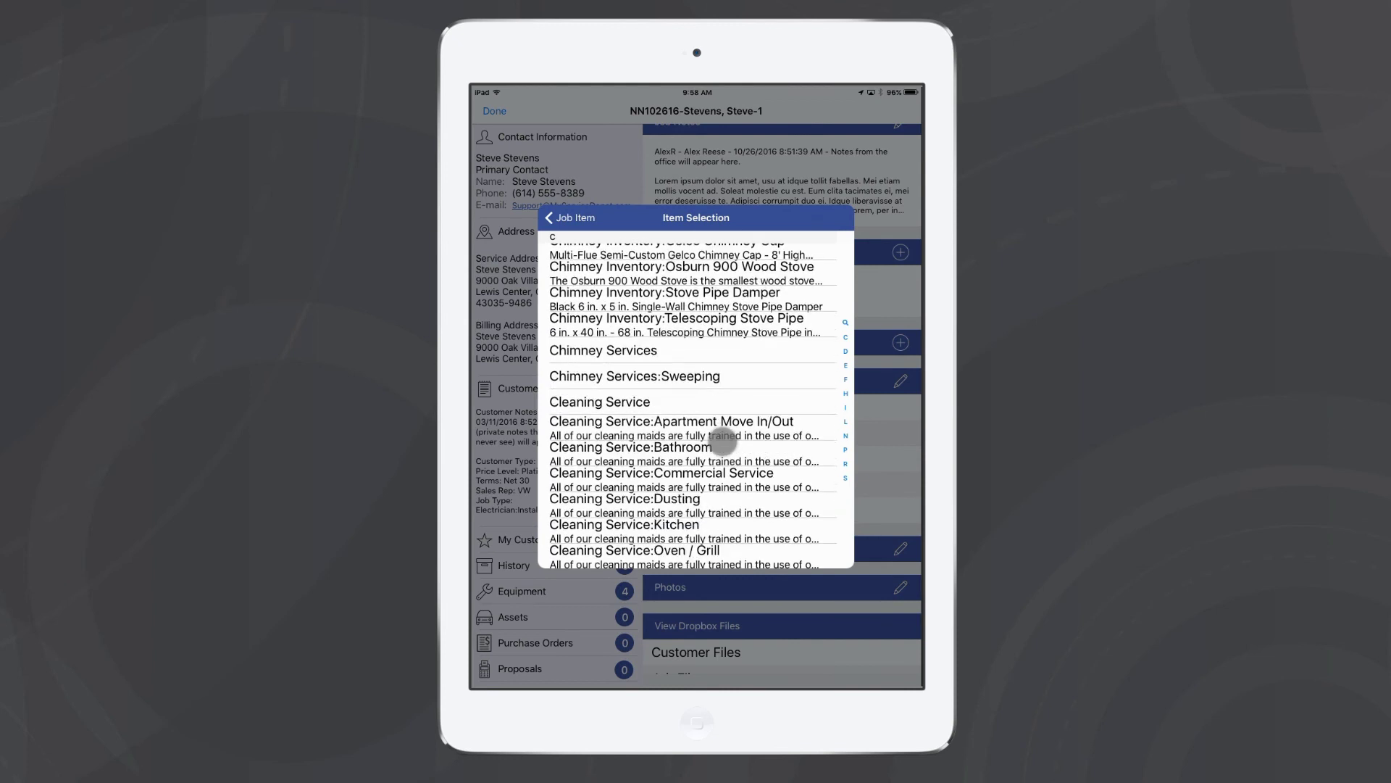
scroll(711, 363, down, 4)
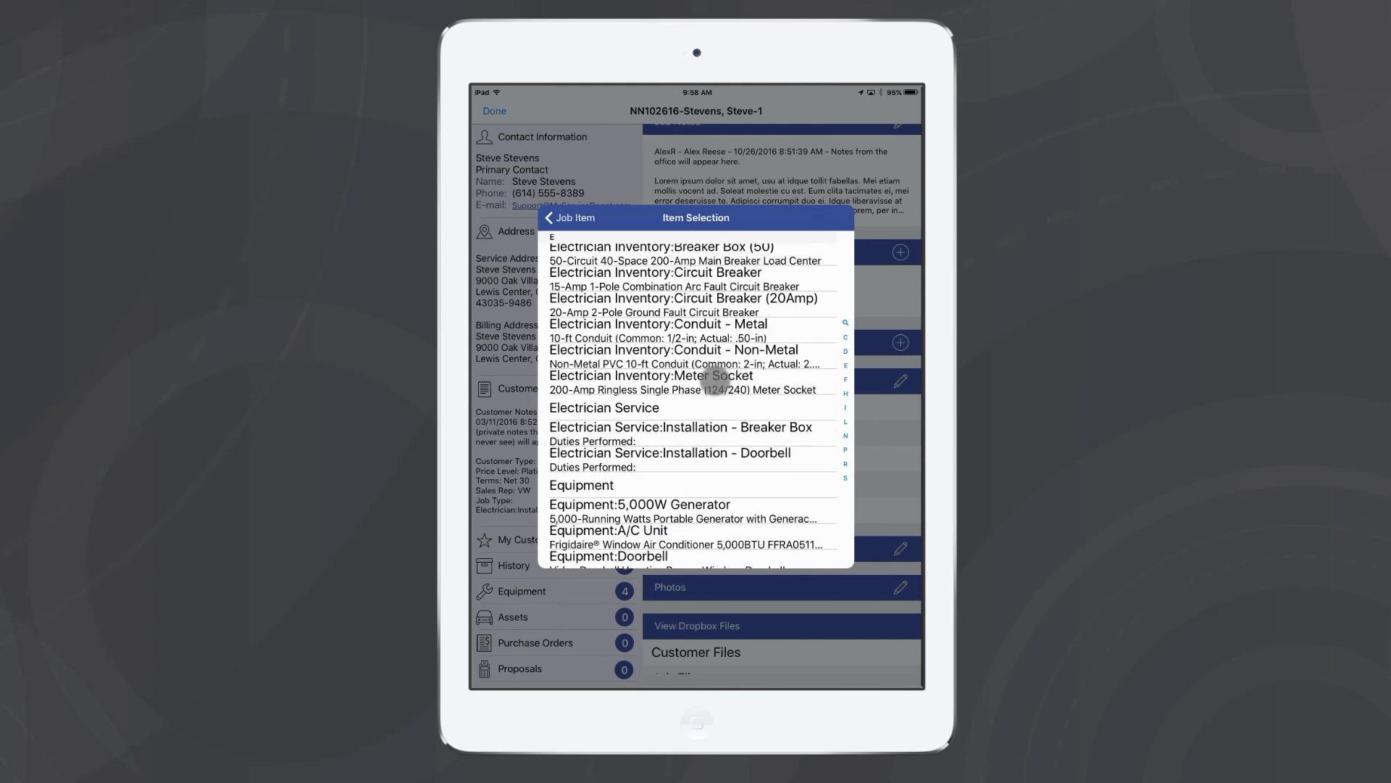
click(721, 303)
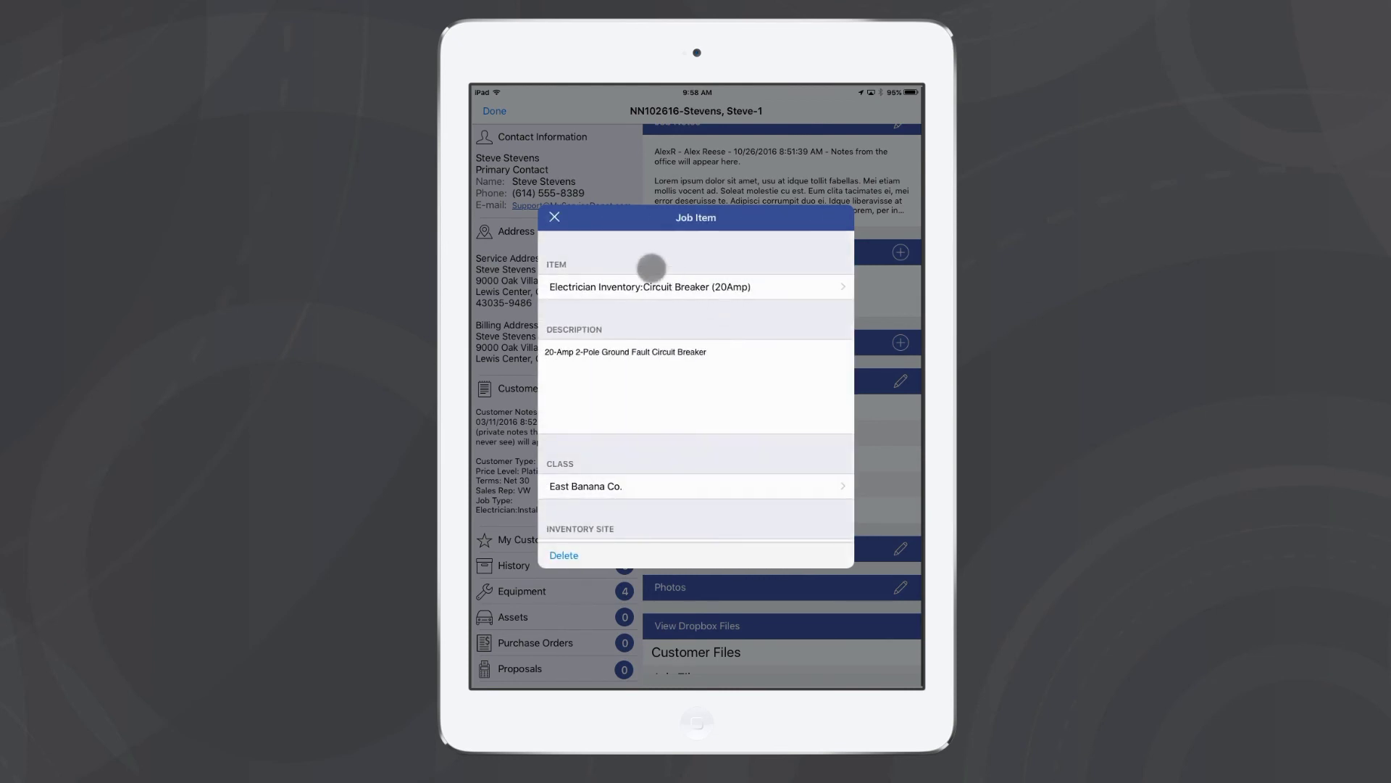
click(554, 218)
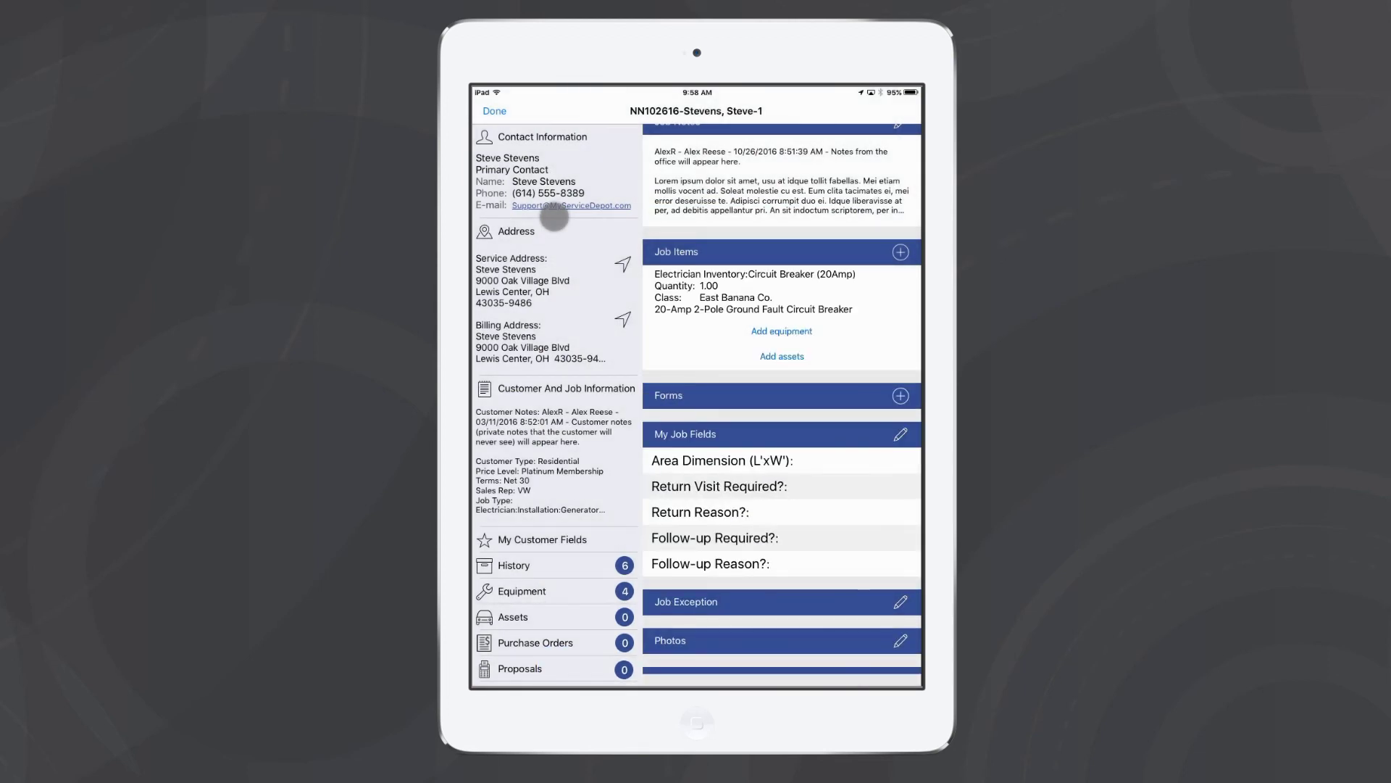
Finalize the job, accepting the terms and summary, and mark it Awarded
scroll(850, 370, down, 3)
click(792, 600)
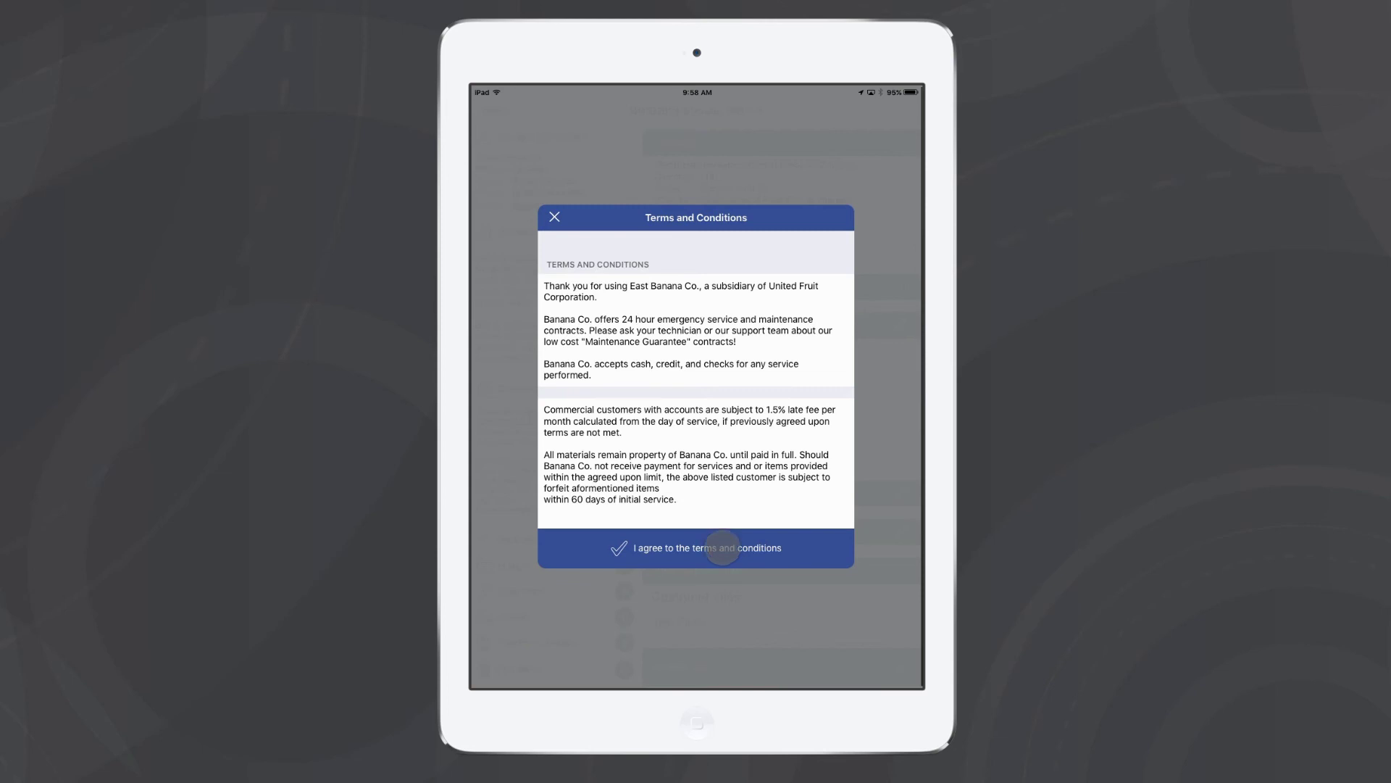
click(722, 547)
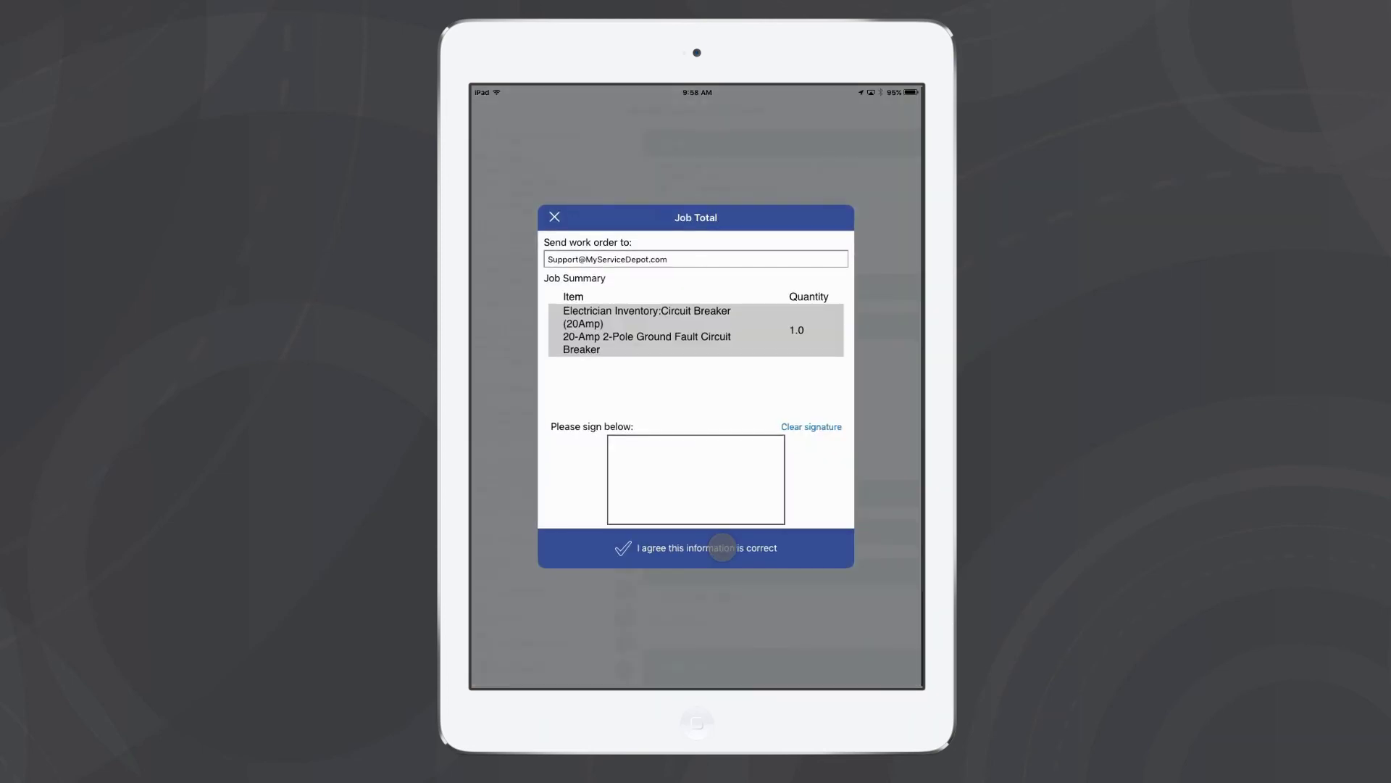
click(722, 547)
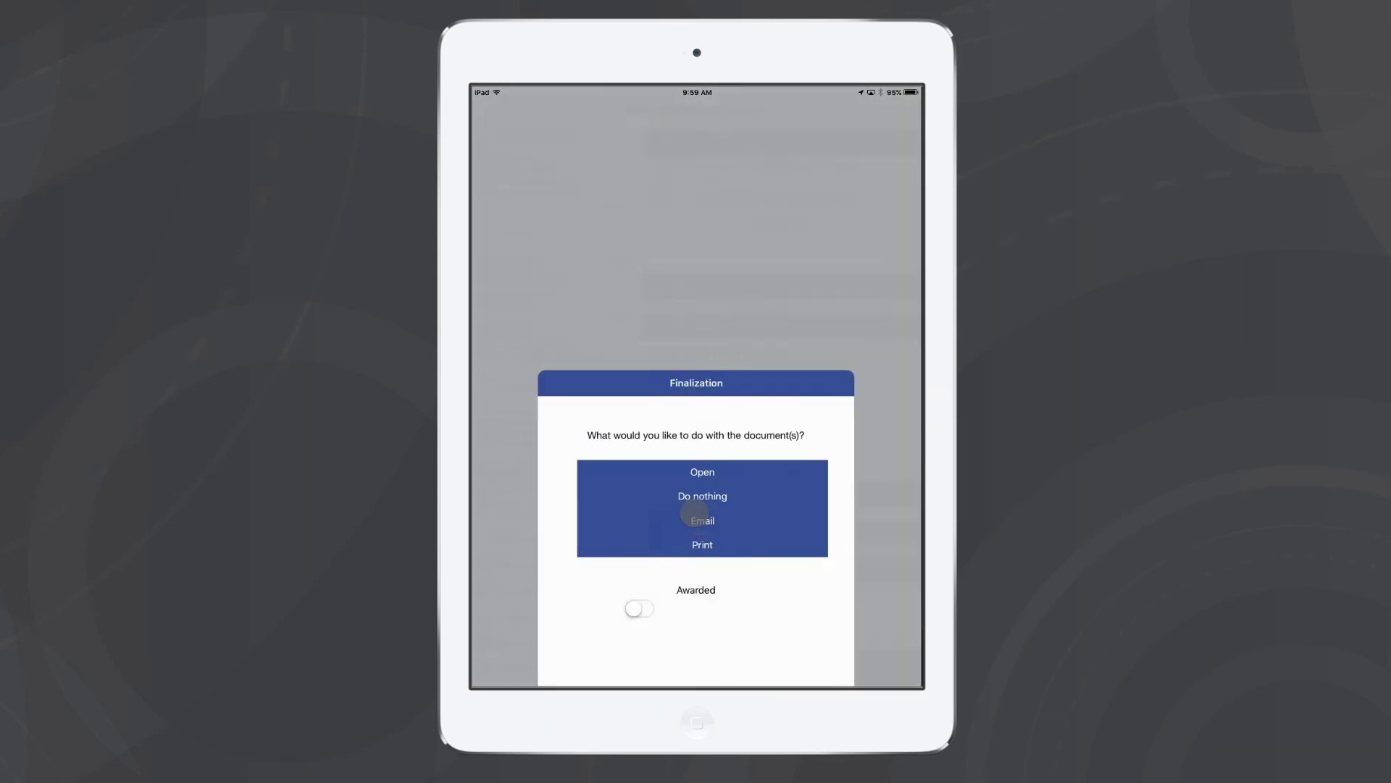
click(640, 442)
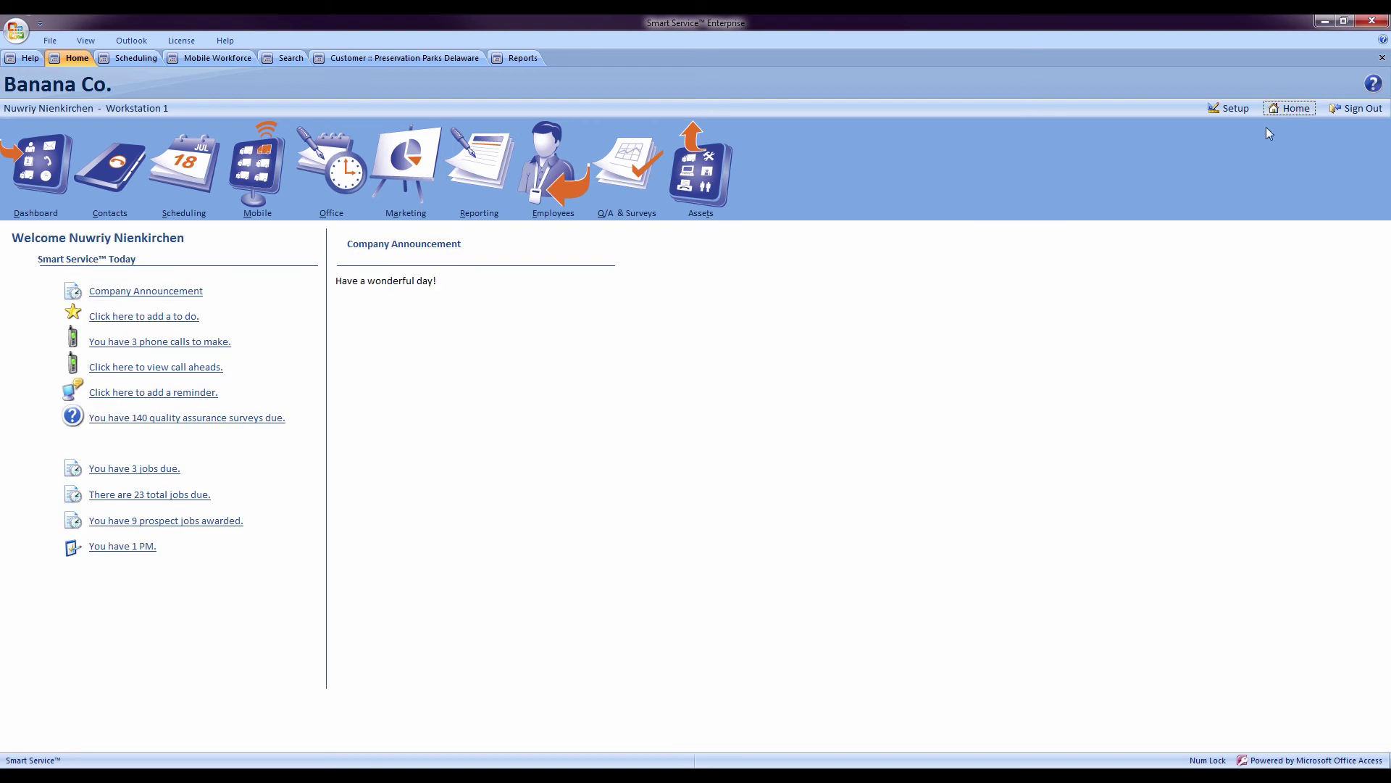
Open NN100516-Rollins Power Company-1 for editing from the awarded prospect jobs list
click(120, 527)
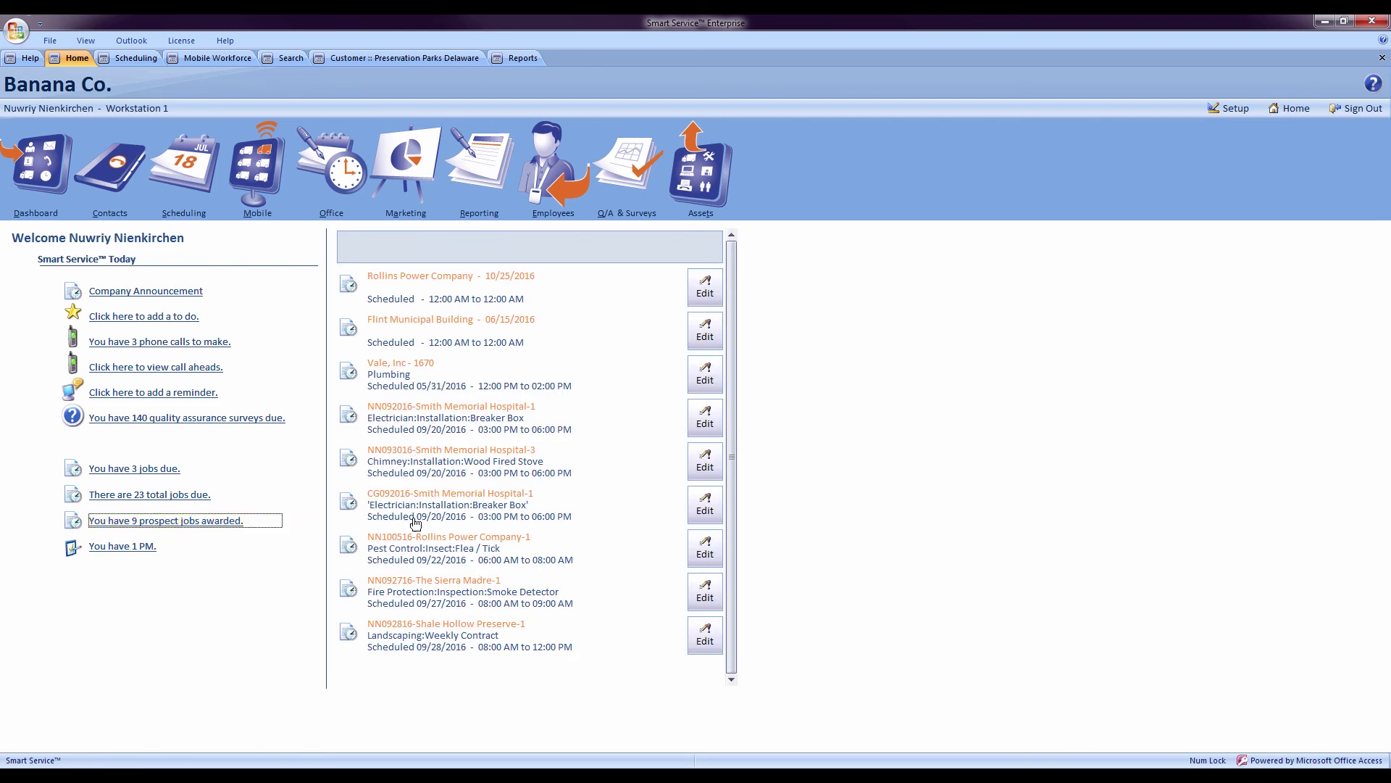
click(712, 559)
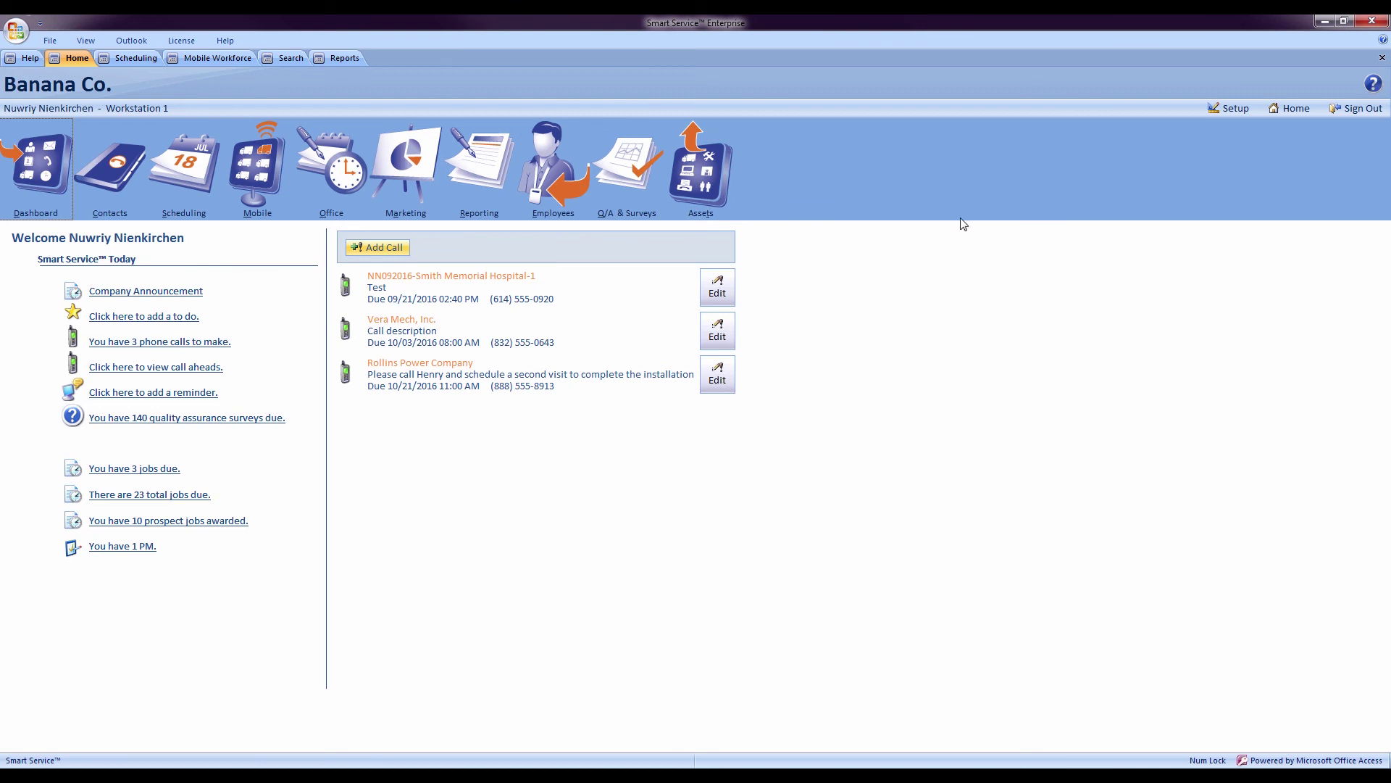
Add a call for Rollins Power Company, refresh its balance, and describe it 'Follow up on last job'
click(386, 250)
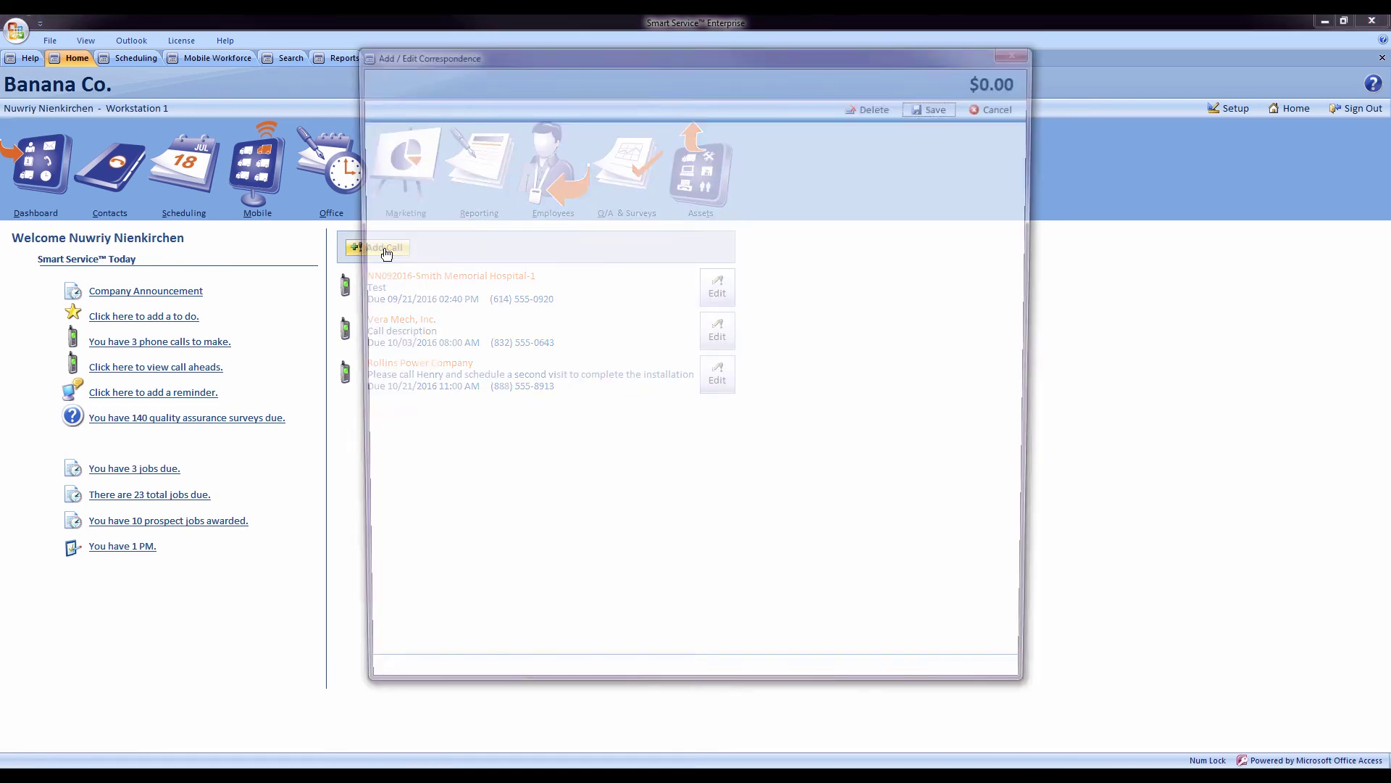
click(536, 168)
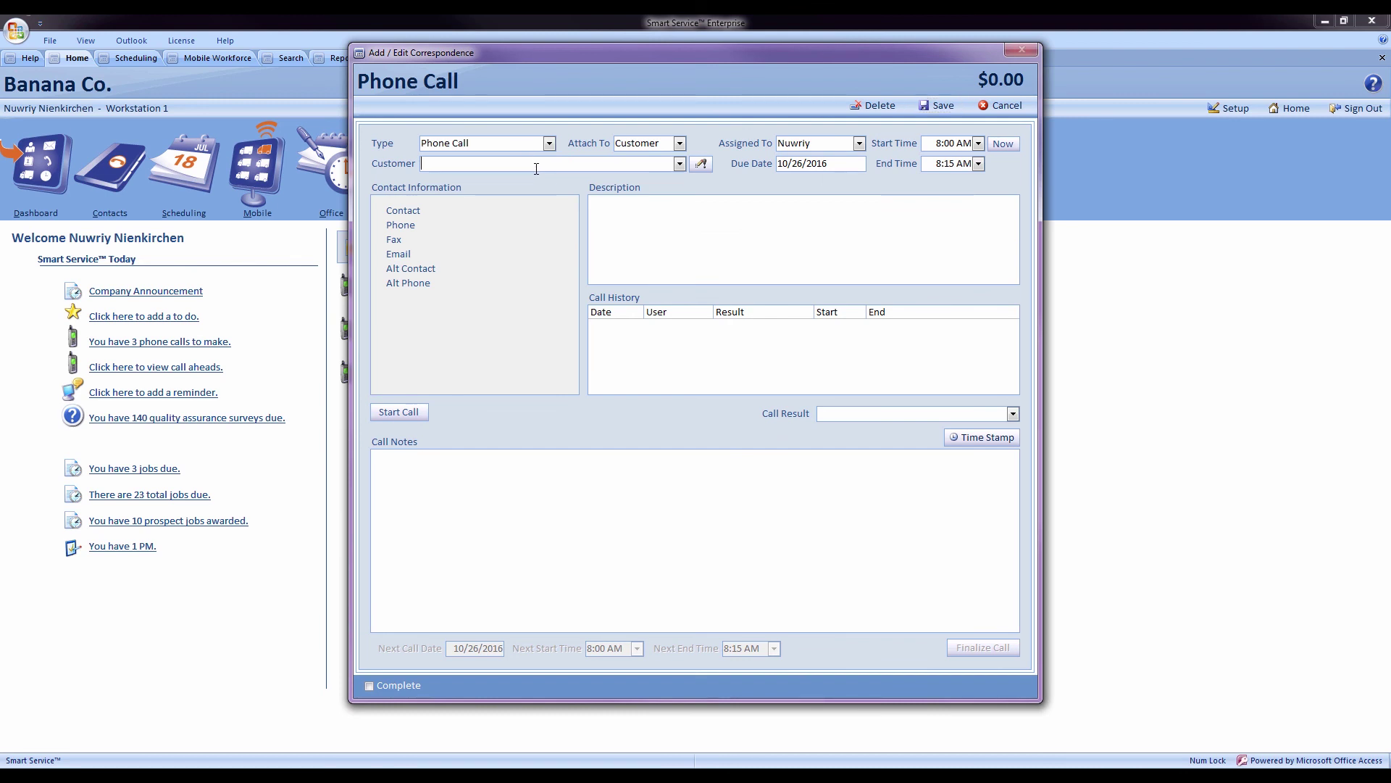
text(rollins Power Company)
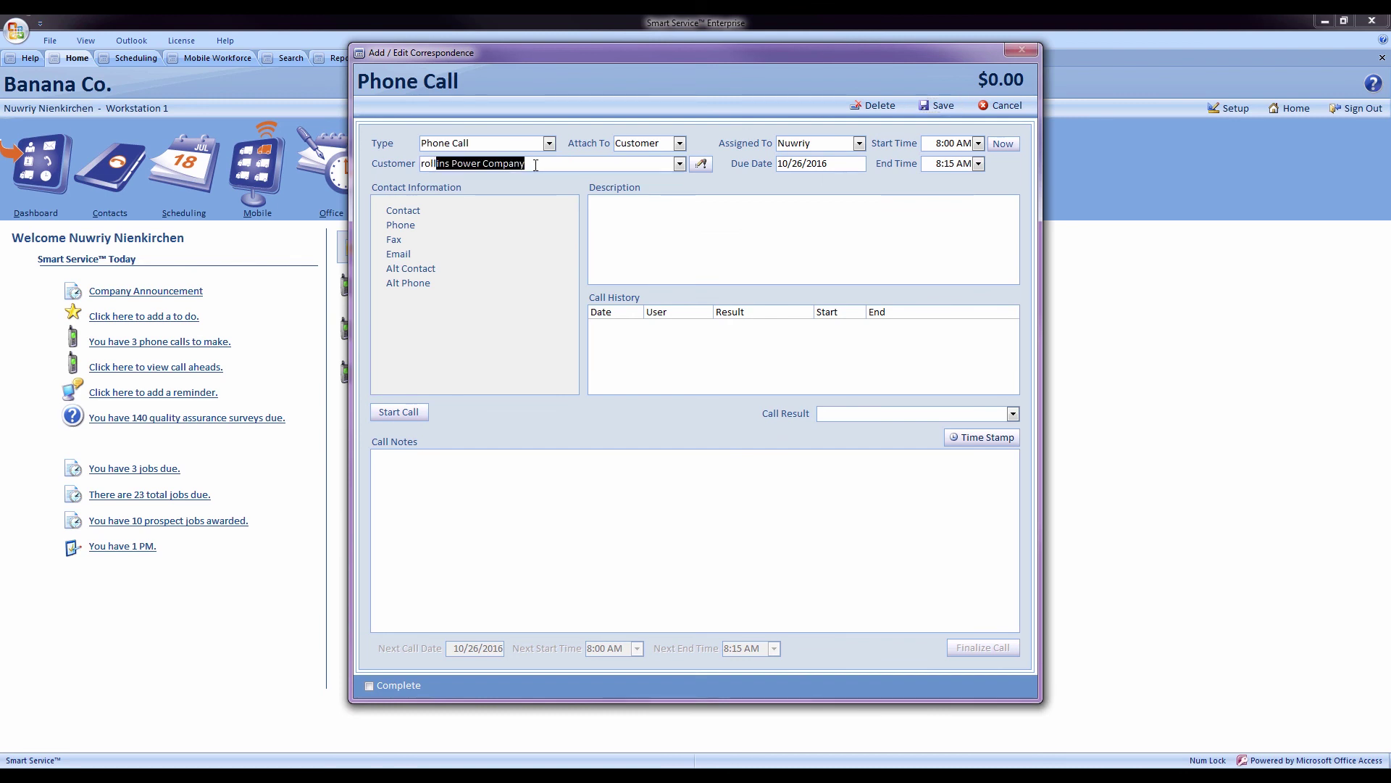
key(Tab)
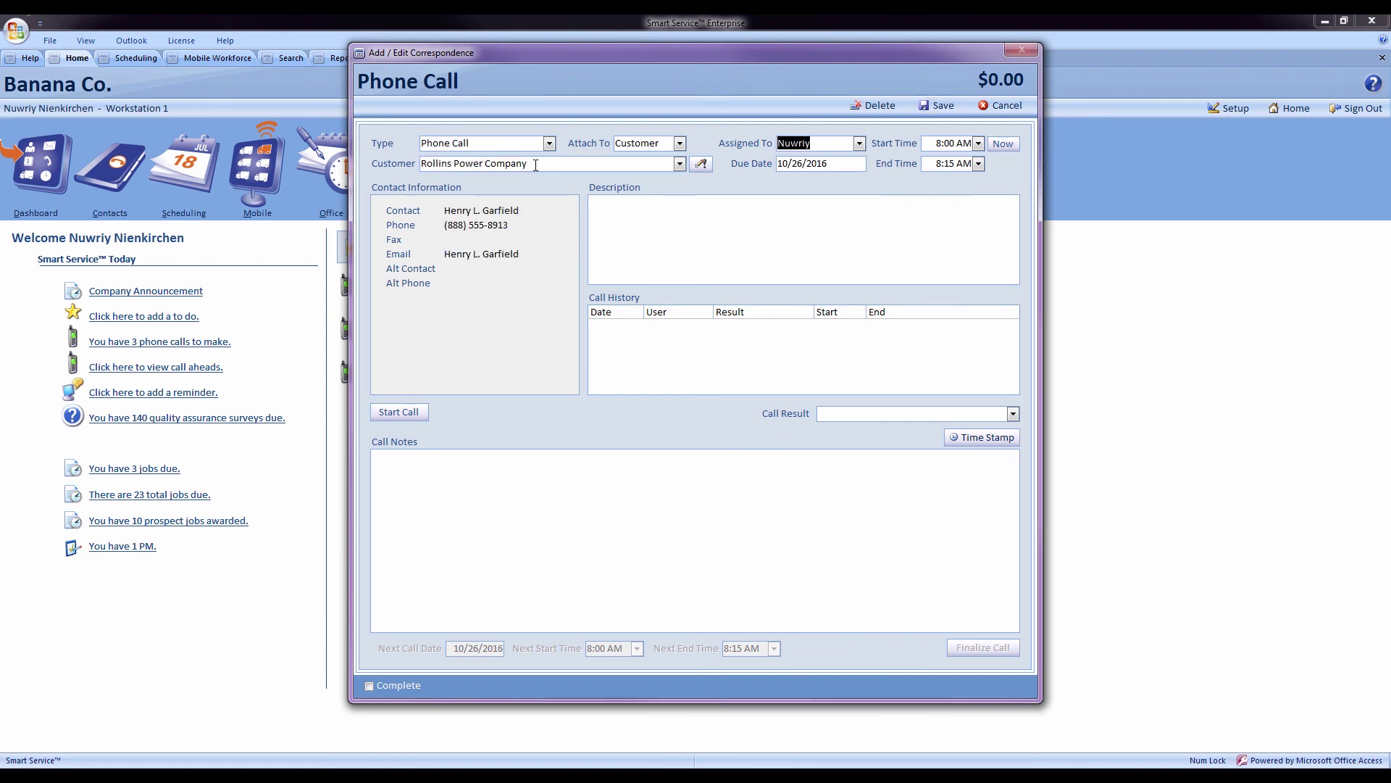
click(1007, 83)
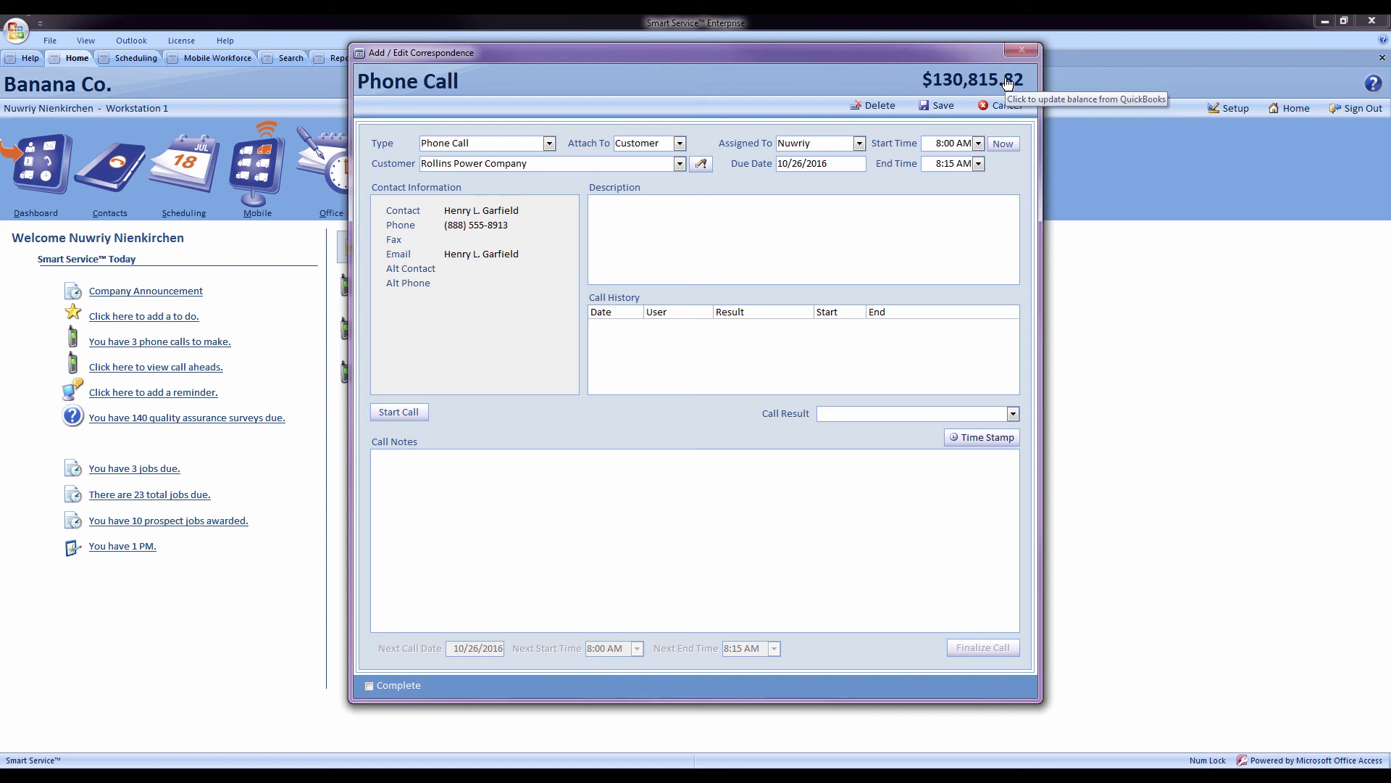
click(744, 226)
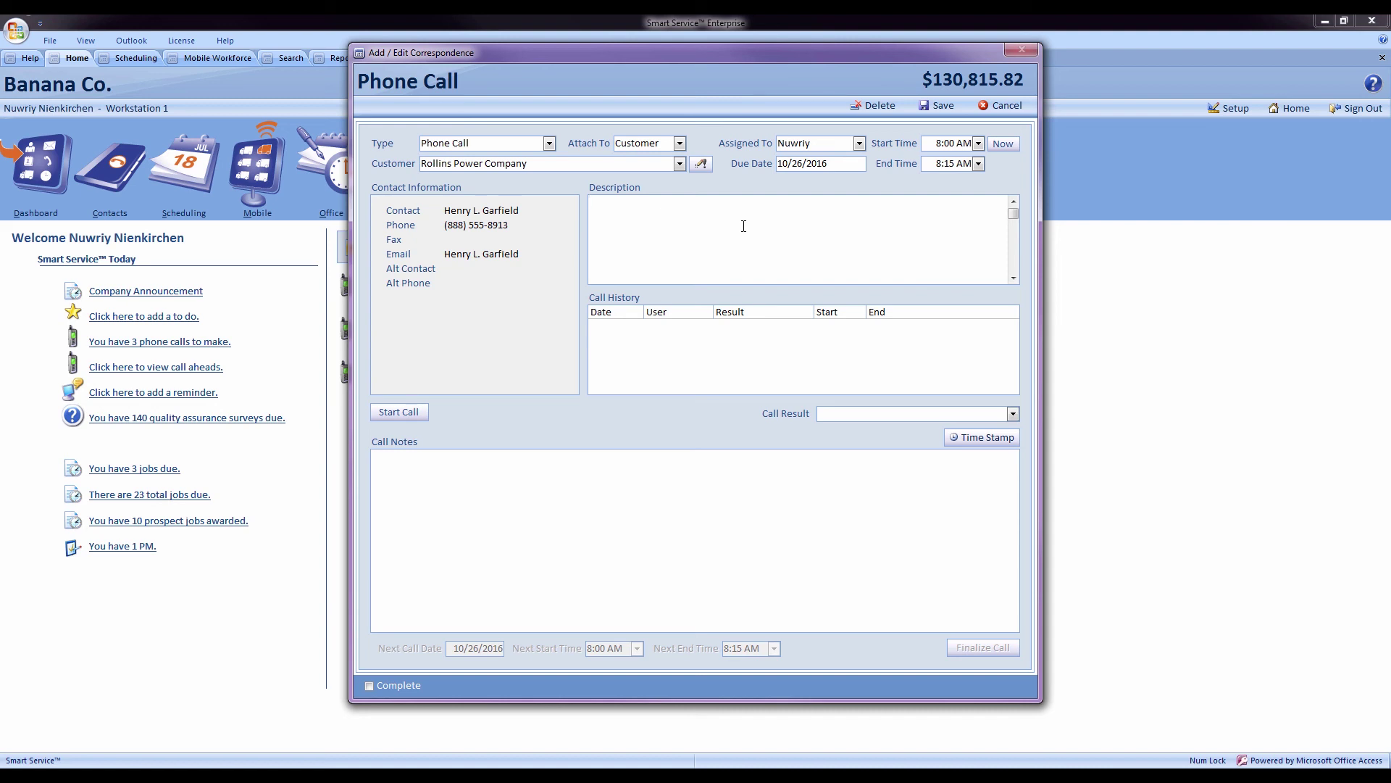
text(Follow up on last job)
Start and end the call timer, set the result to Callback - 1 Month, and finalize the call
click(527, 552)
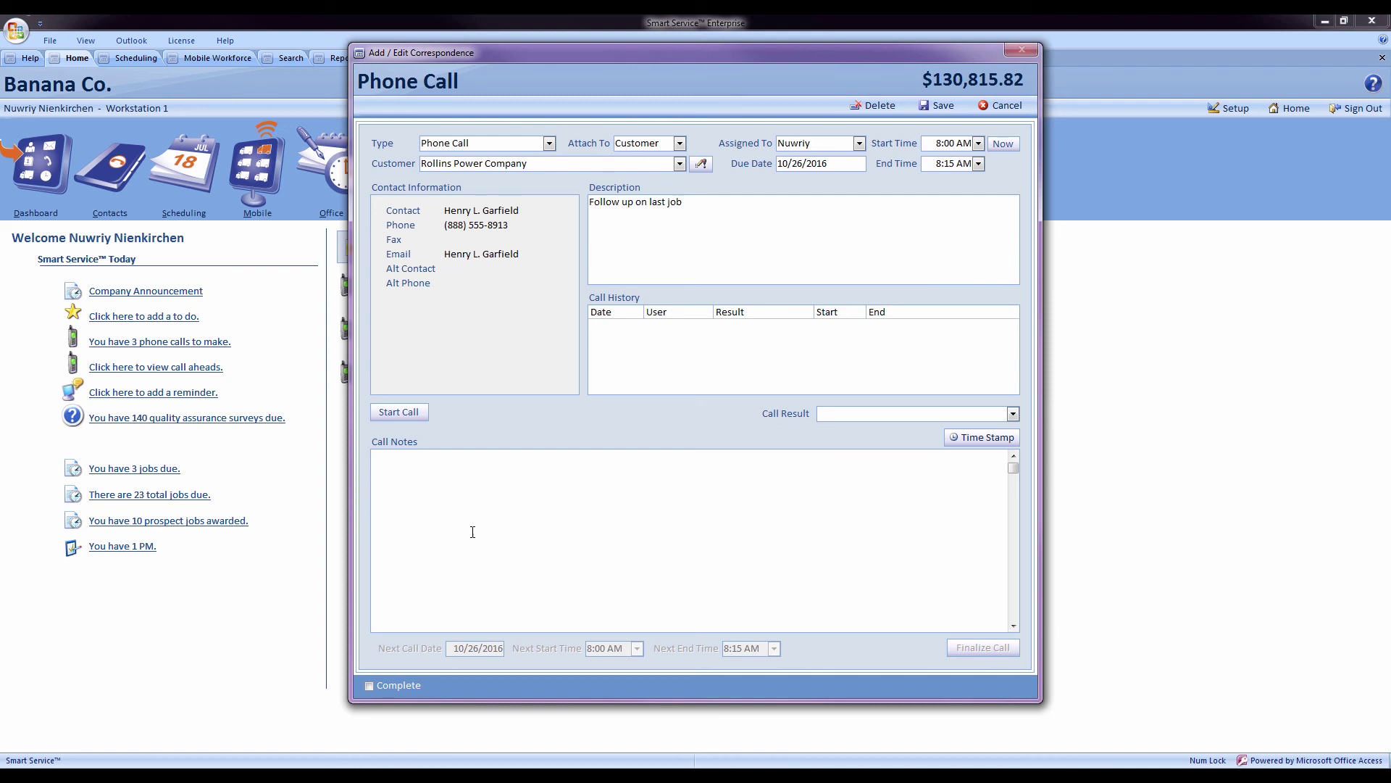
click(398, 413)
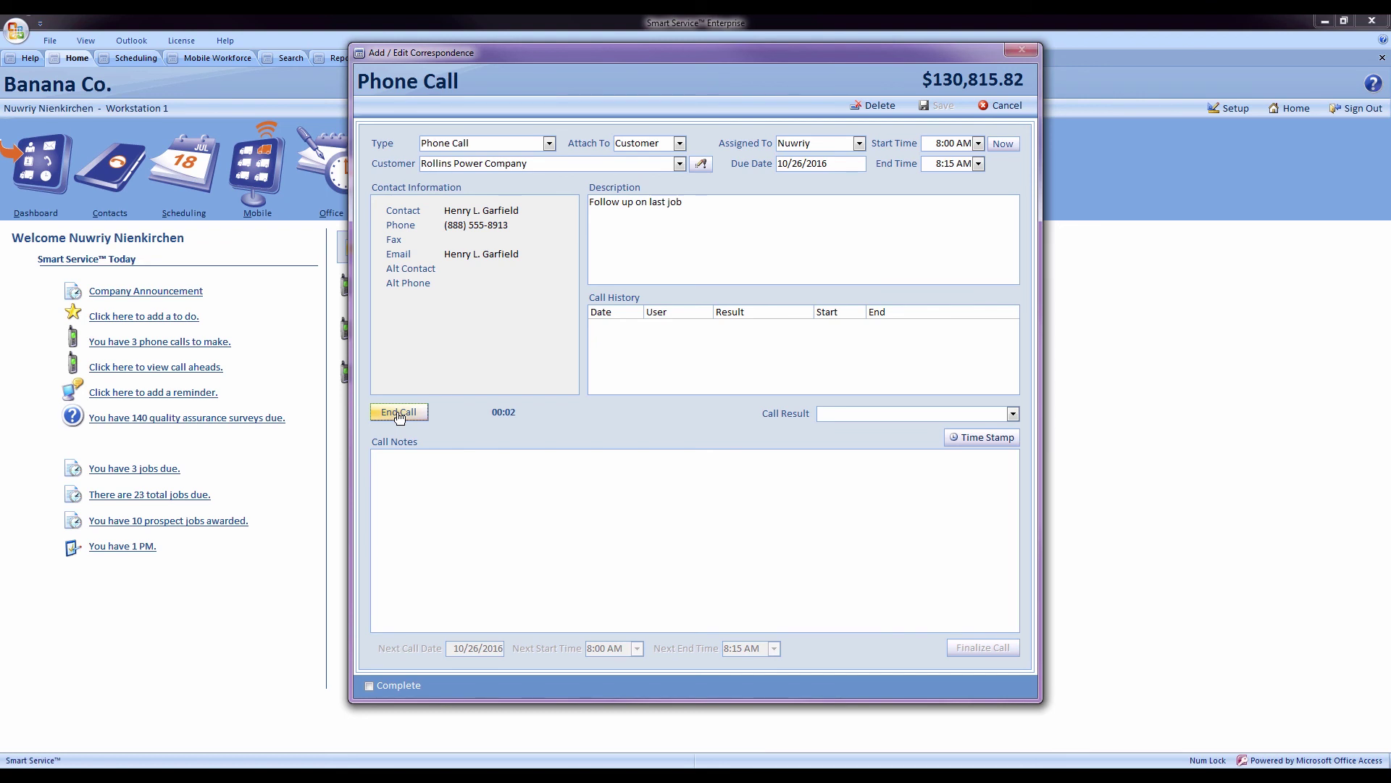
click(419, 473)
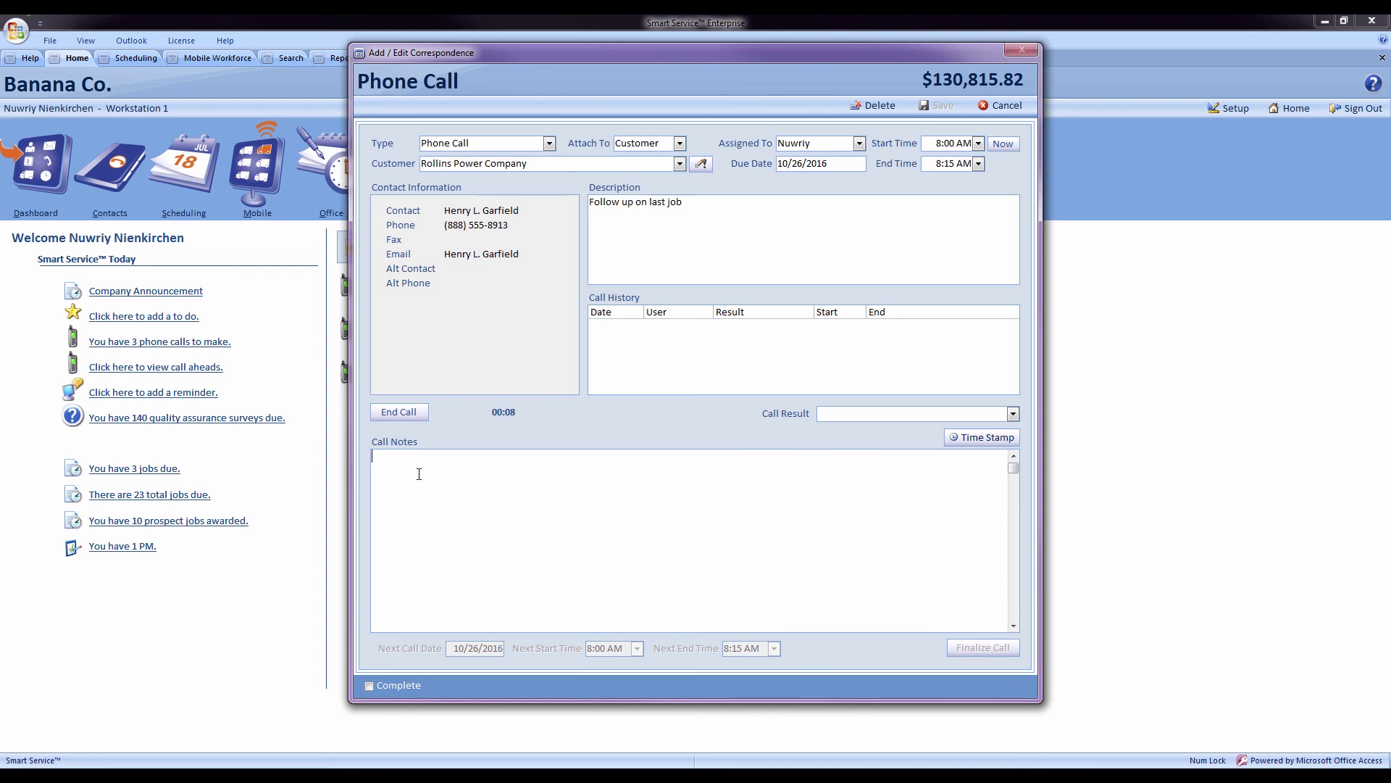
click(416, 413)
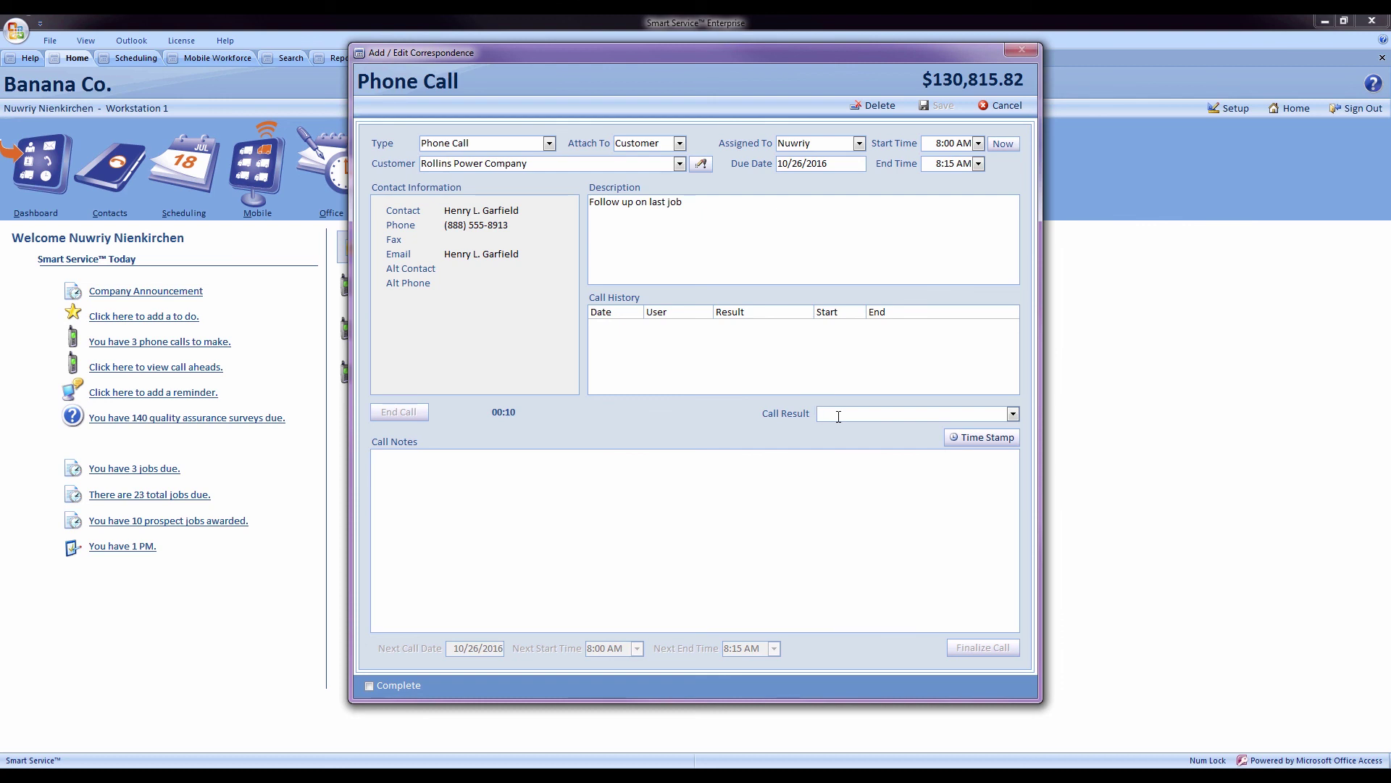
text(callback - 1 Month)
key(Tab)
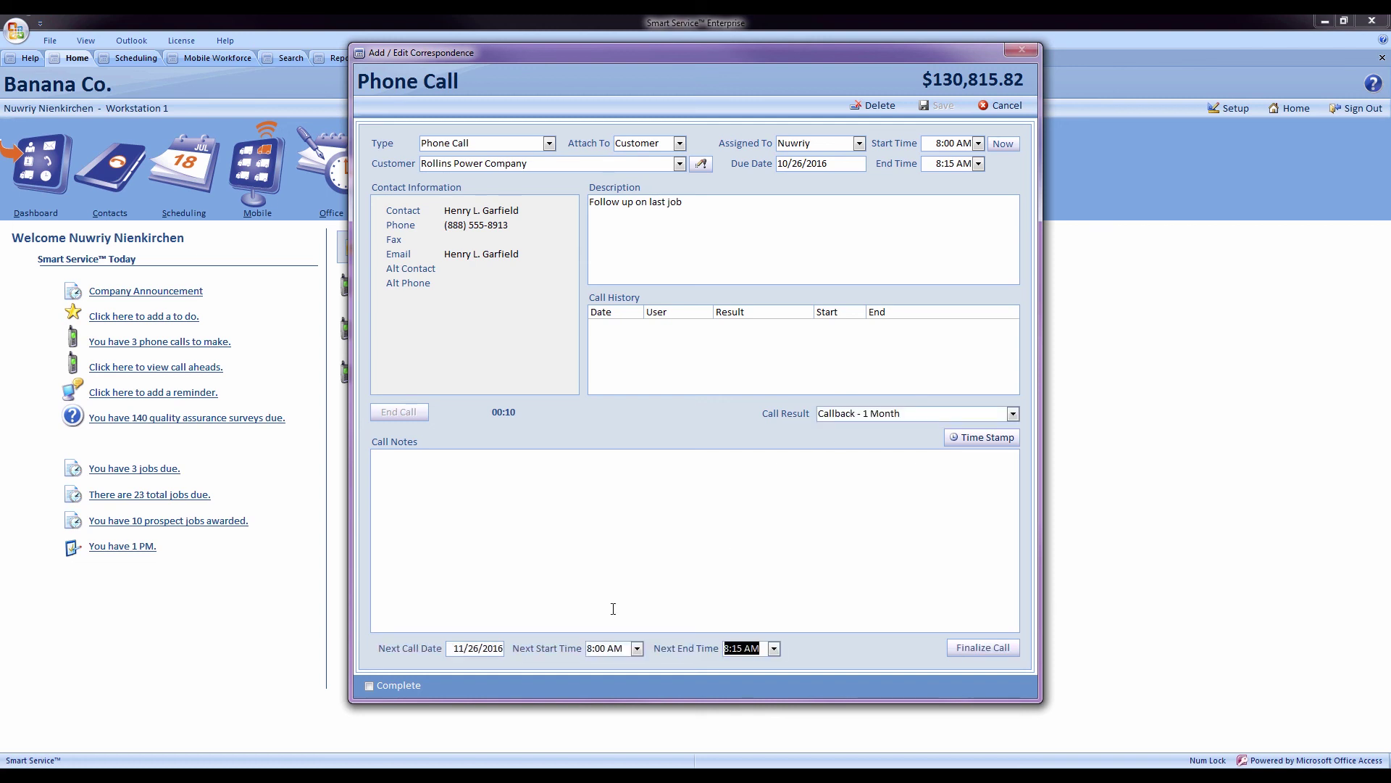
click(992, 649)
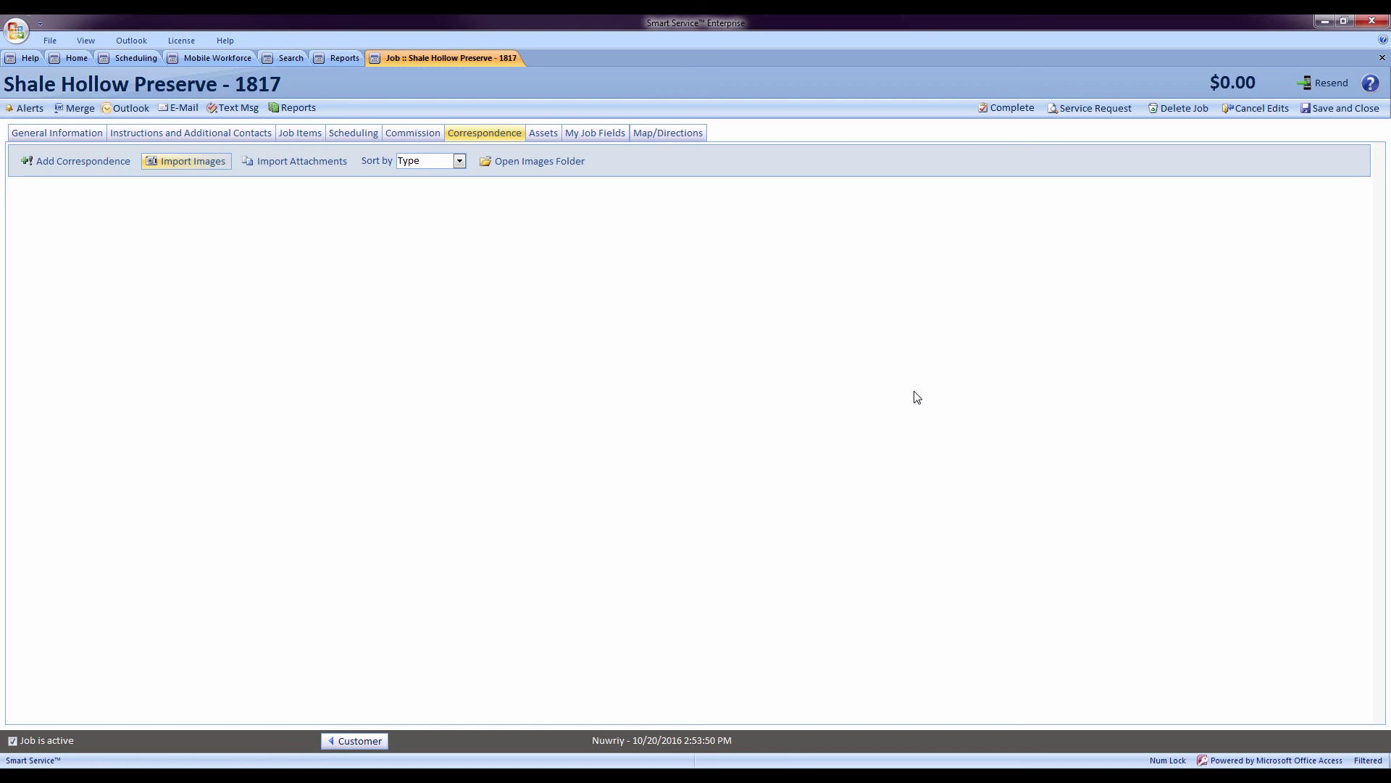
Import Chrysanthemum.jpg as a Picture correspondence on the Shale Hollow Preserve job and open its record
click(209, 164)
click(558, 384)
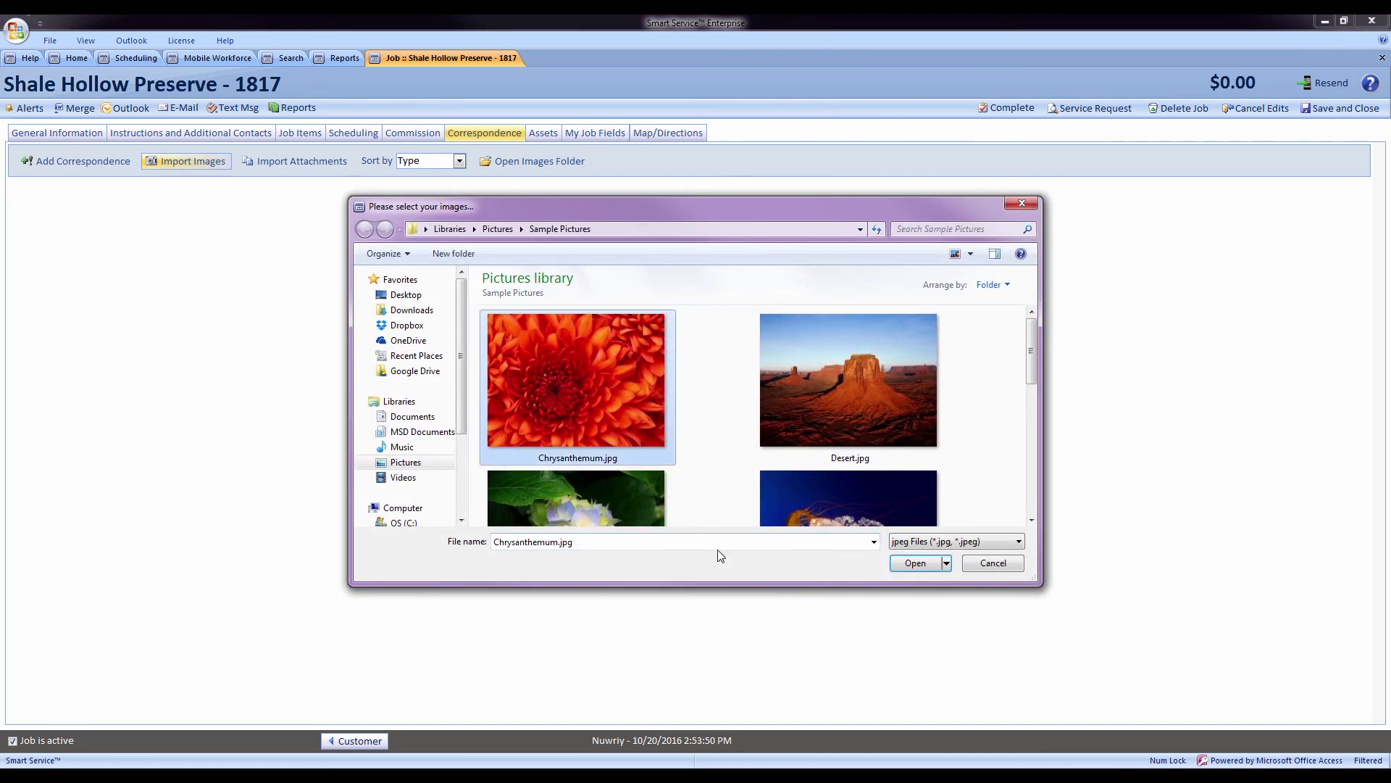
click(910, 563)
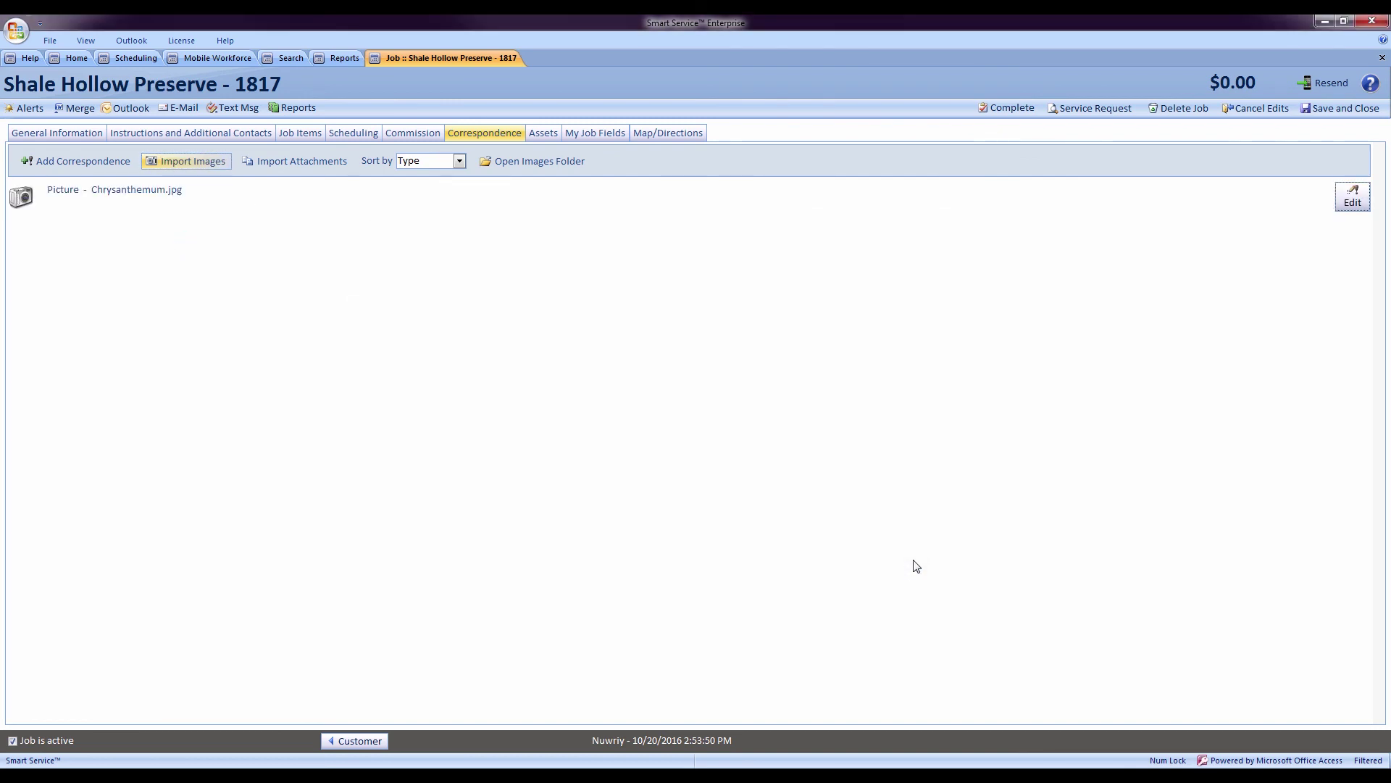
click(78, 200)
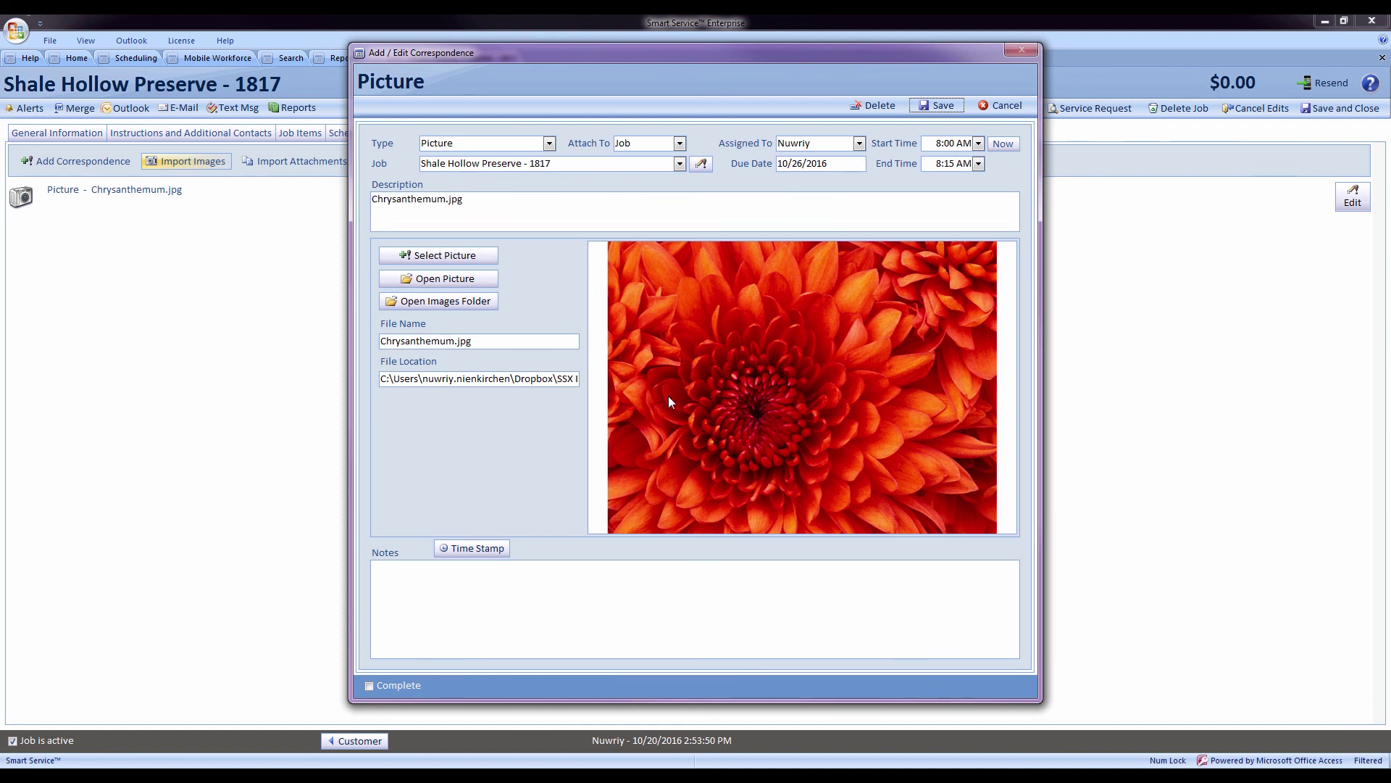
drag(380, 377, 596, 375)
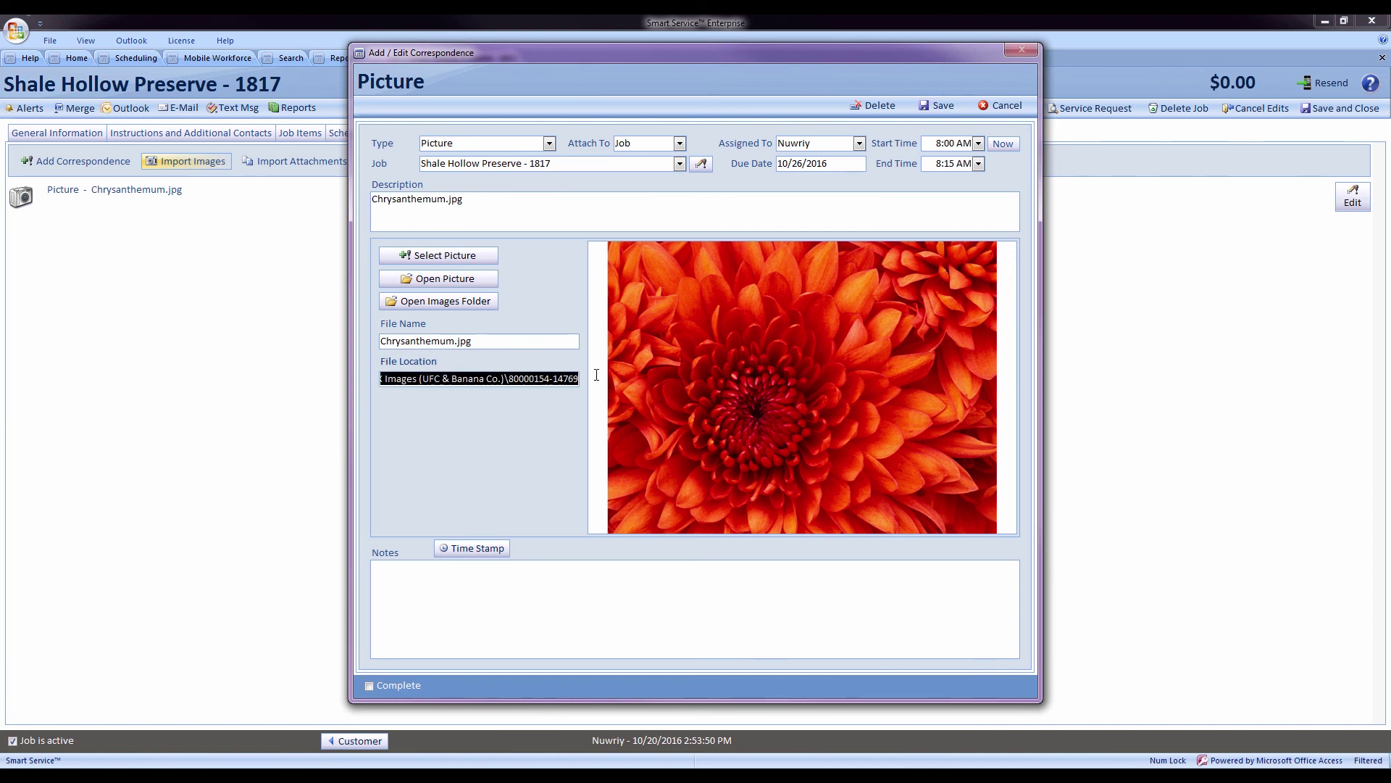